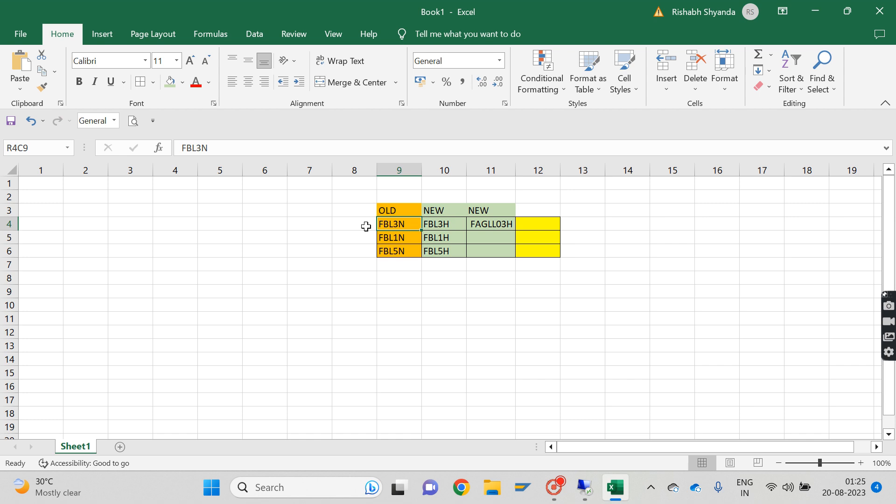
Step: Switch to the SAP remote session and exit the G/L Account Line Item Browser report and its selection screen
click(436, 222)
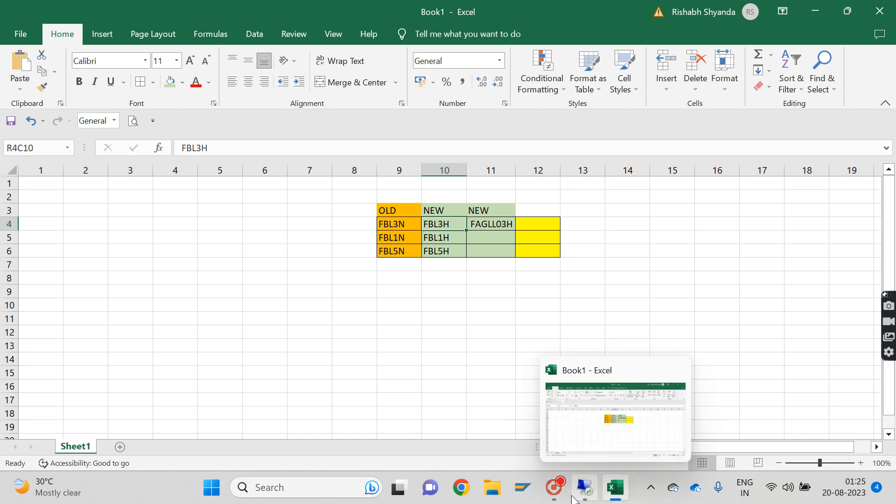
click(584, 487)
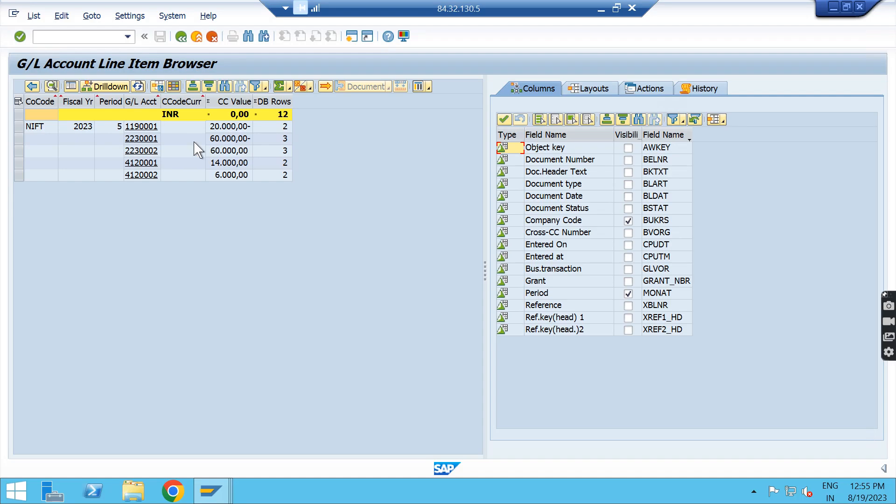
click(127, 37)
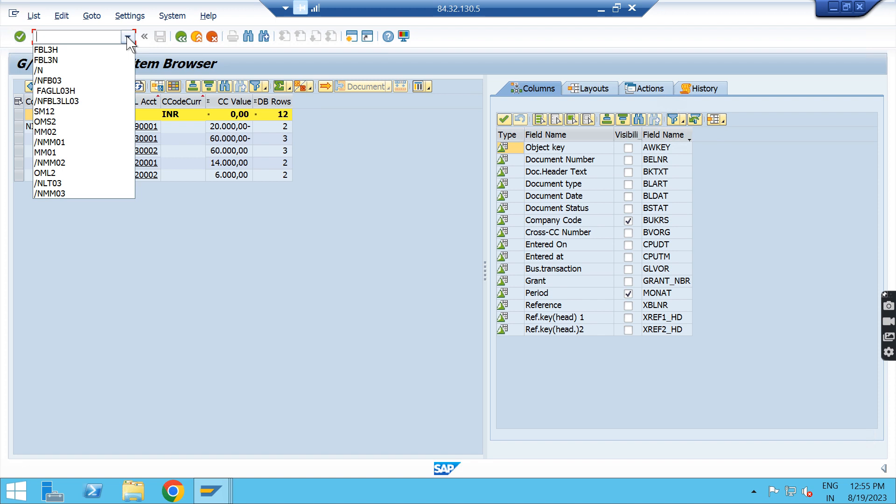
click(248, 248)
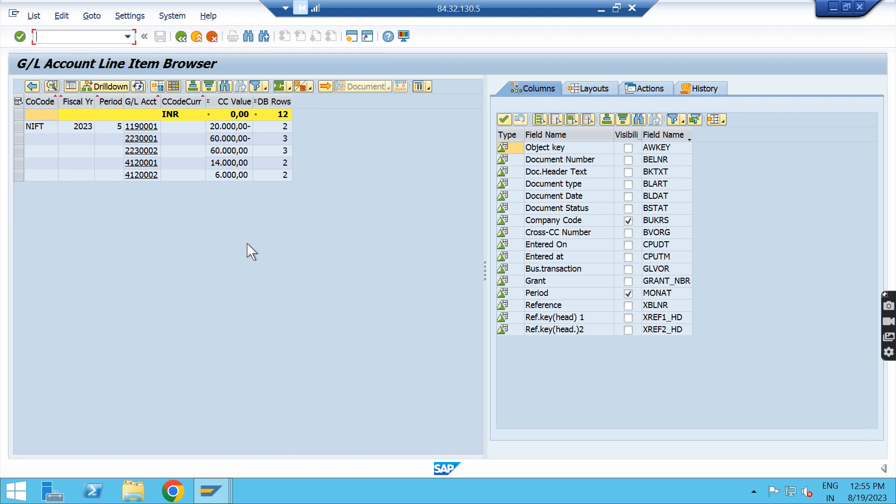
click(185, 37)
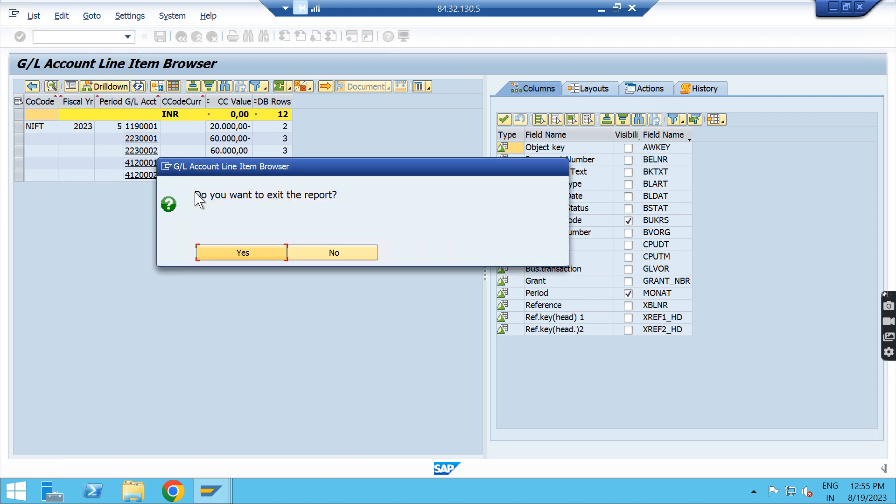
click(238, 258)
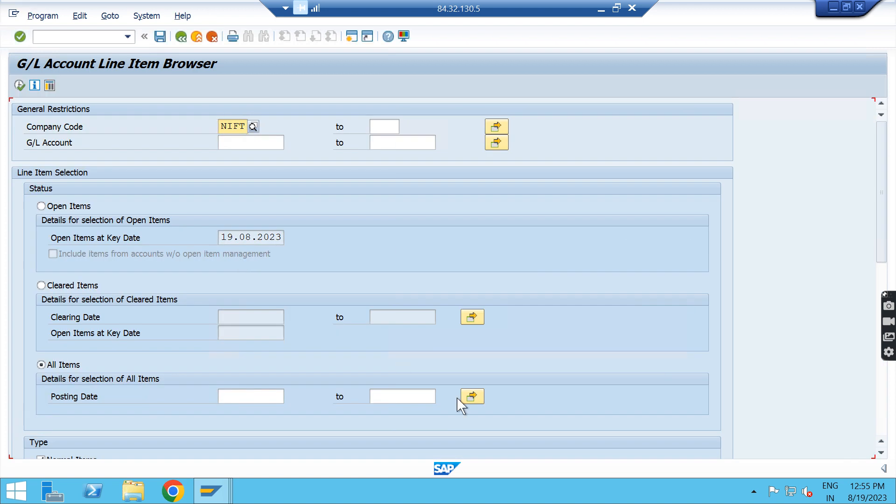
click(181, 37)
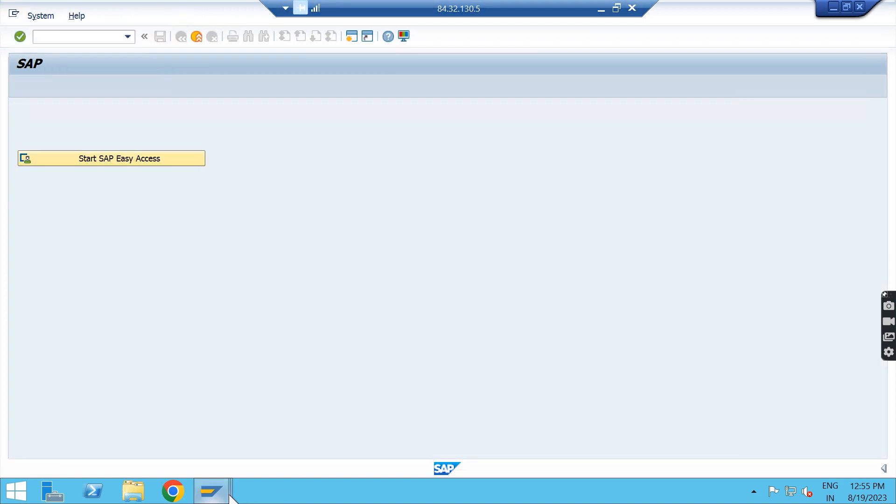
Step: Switch to the SAP session showing G/L Account Line Item Display and end its transaction with /n
mouse_move(230, 496)
click(284, 456)
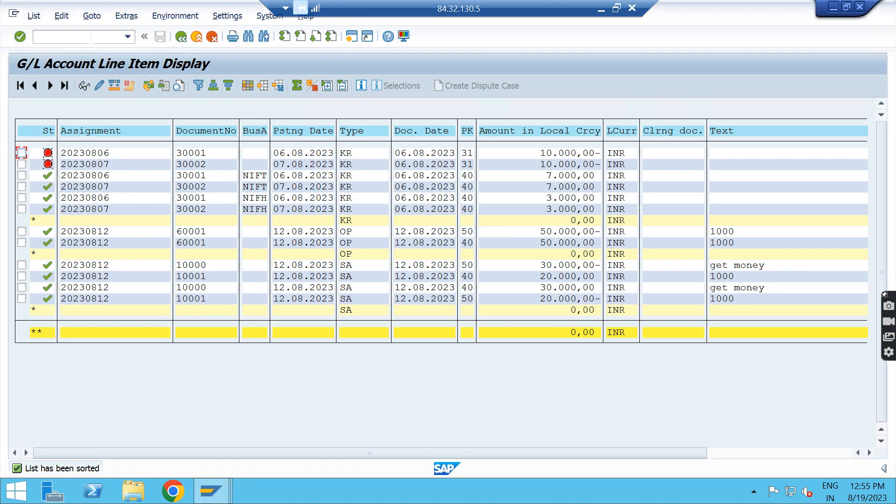
click(91, 38)
text(/n)
key(Return)
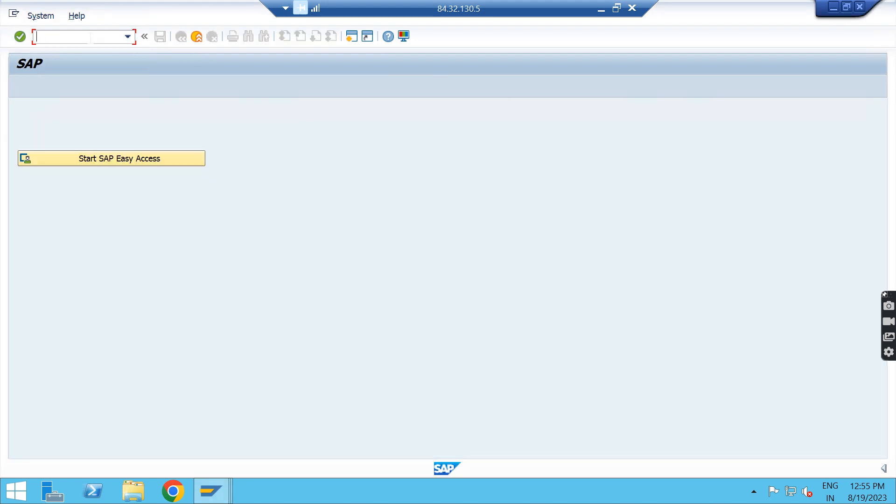
Step: Start transaction FBL3N, run the report for all items, and look through the line items of each account
text(FBL3N)
key(Return)
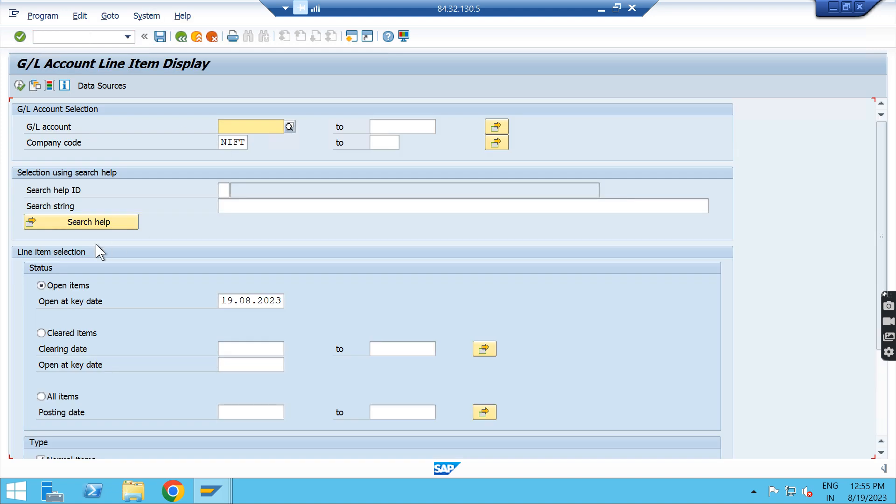
scroll(99, 252, down, 2)
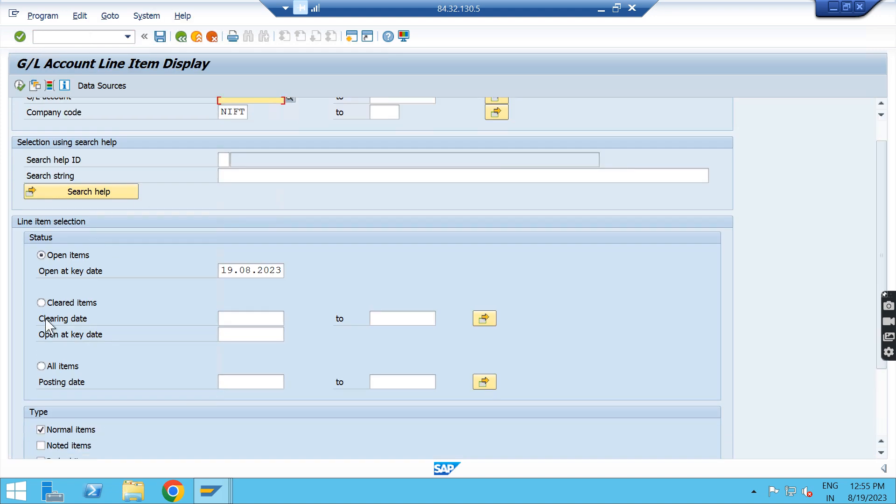
click(41, 367)
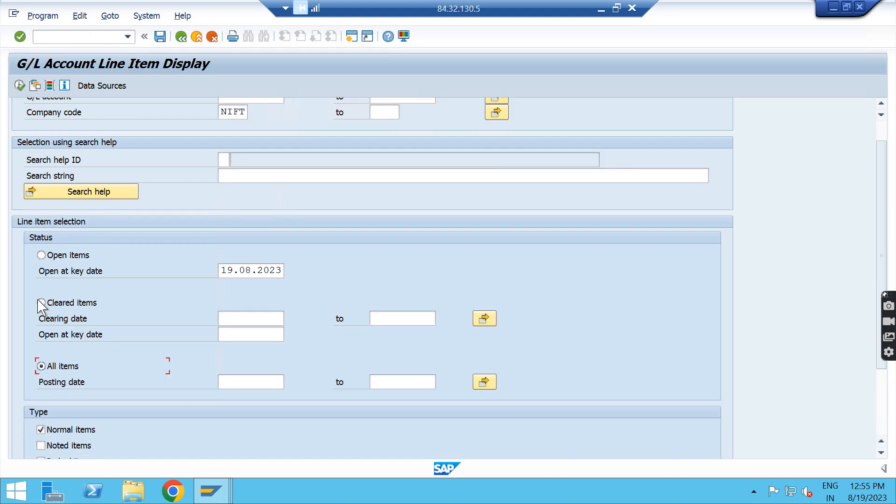
click(20, 85)
scroll(305, 274, down, 5)
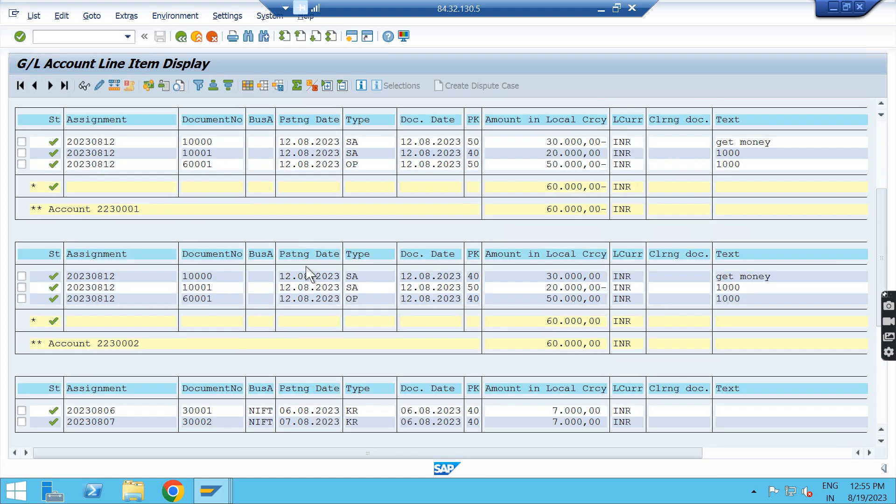
scroll(306, 275, down, 7)
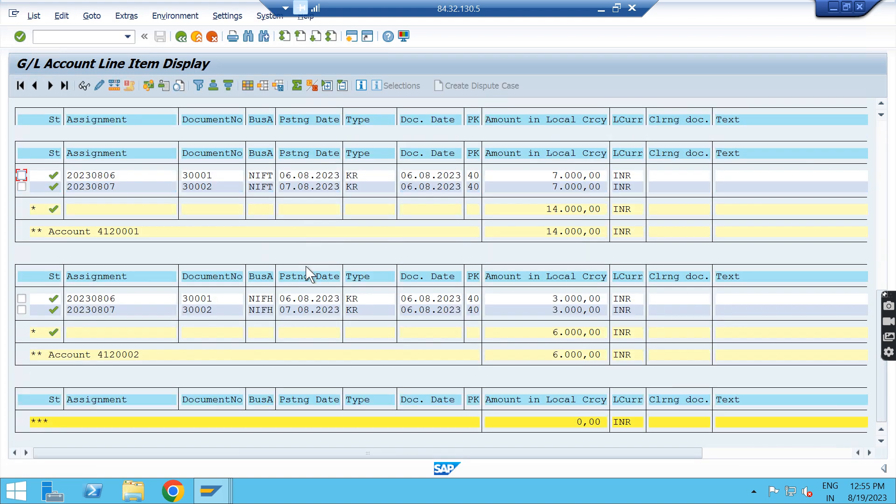
scroll(308, 275, up, 10)
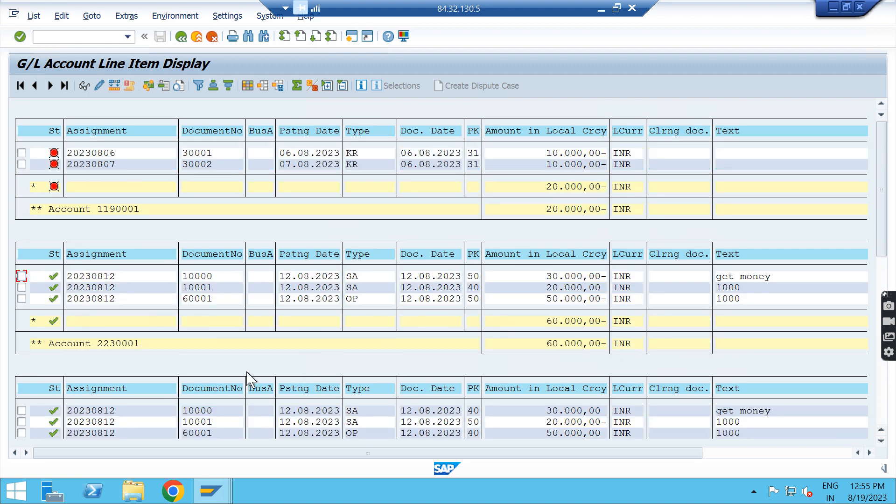
Step: In the other SAP session, start transaction FBL3H and run the report for all items
click(211, 491)
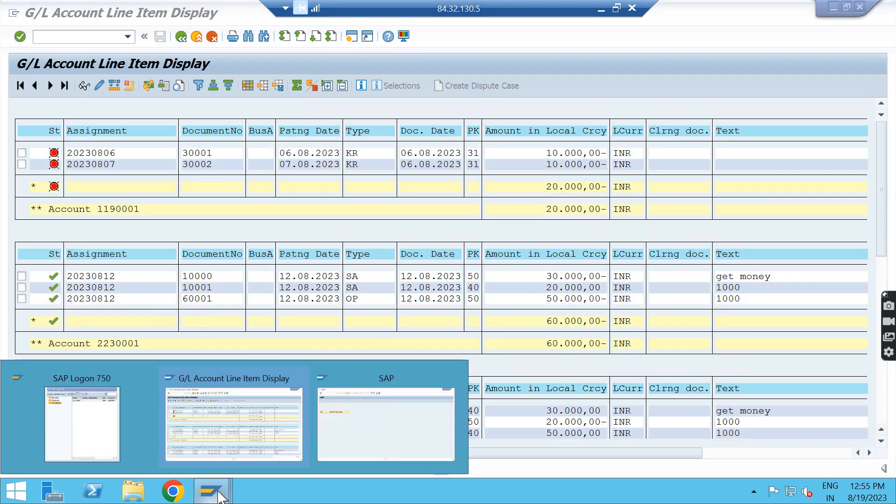
click(368, 450)
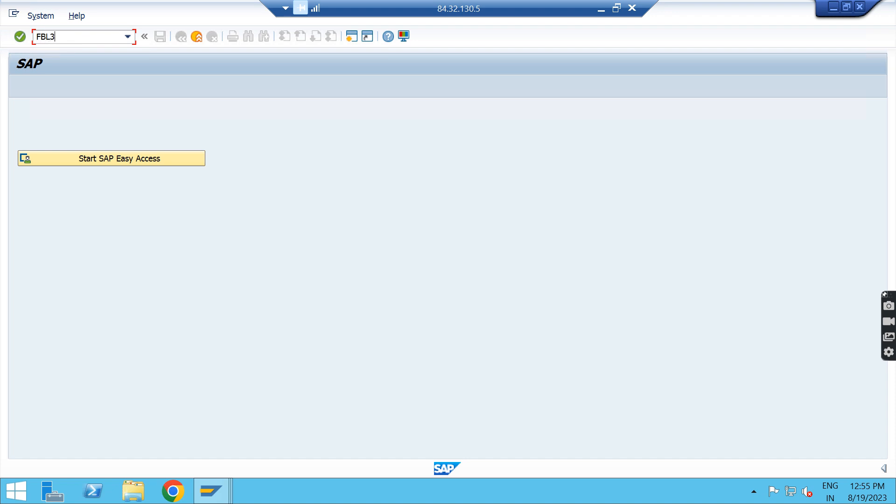
key(Return)
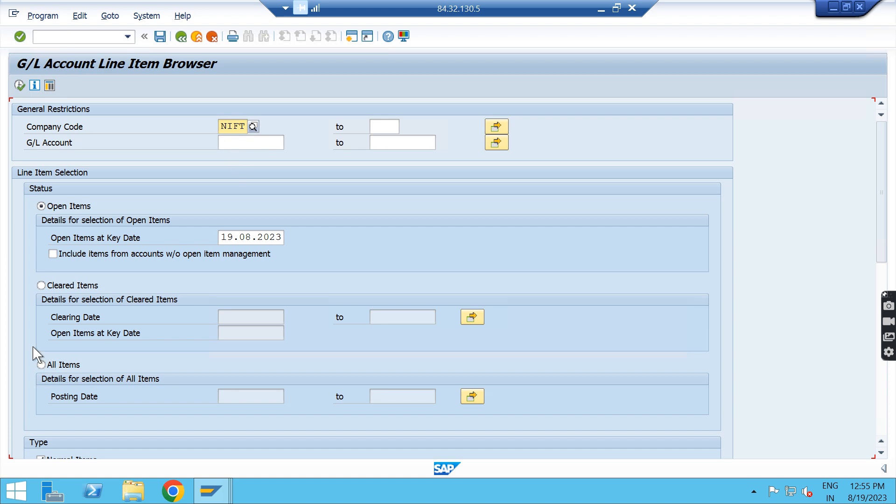
click(41, 365)
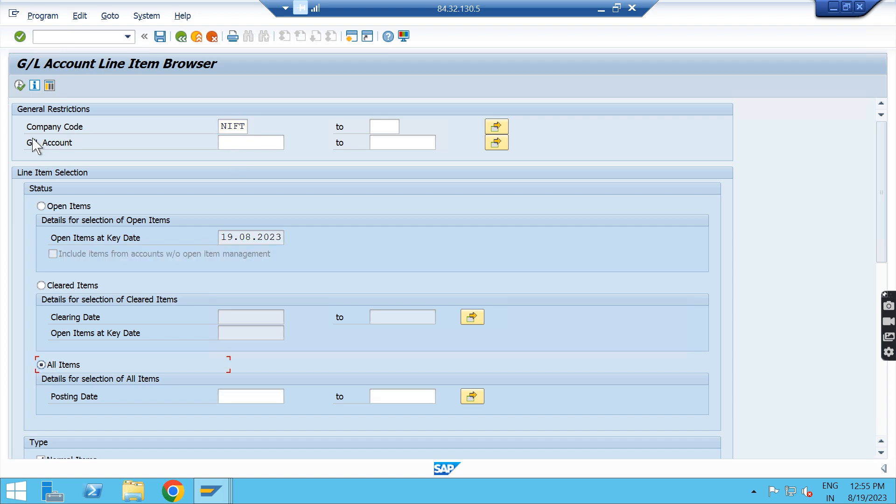
click(20, 88)
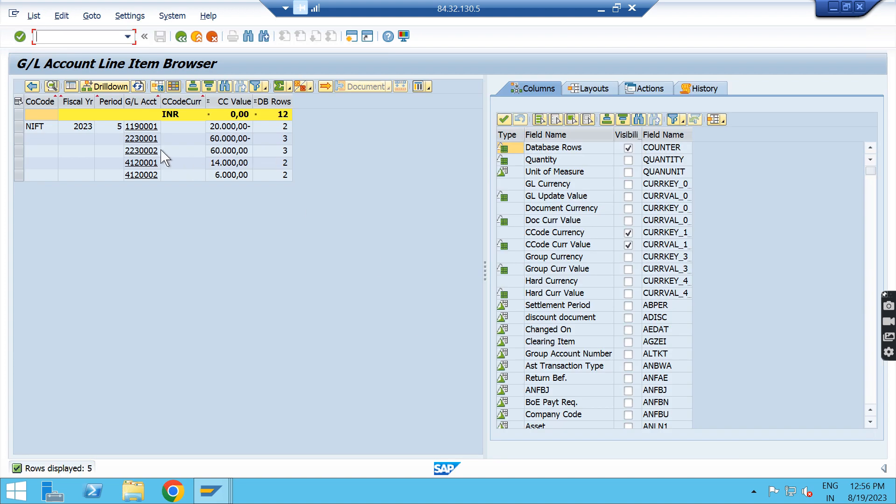
Step: Examine the browser's result columns one by one, from company code, fiscal year and period to currency value and database rows
click(39, 101)
click(75, 100)
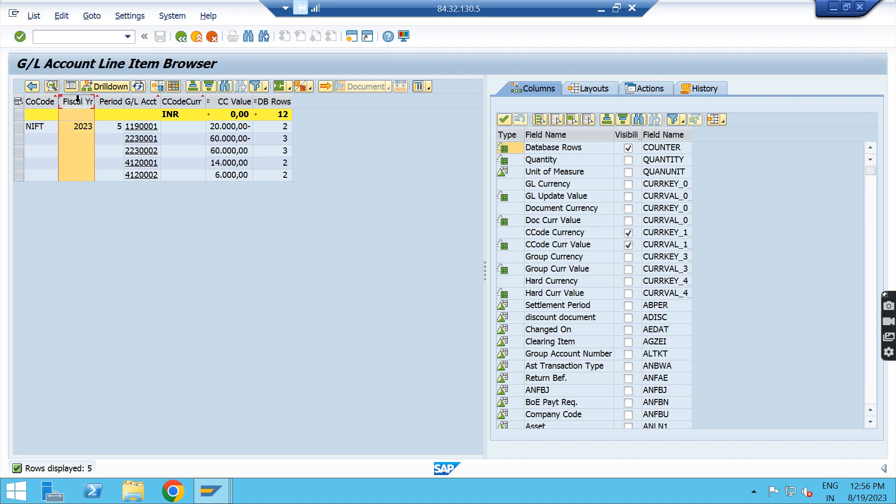
click(112, 101)
click(147, 102)
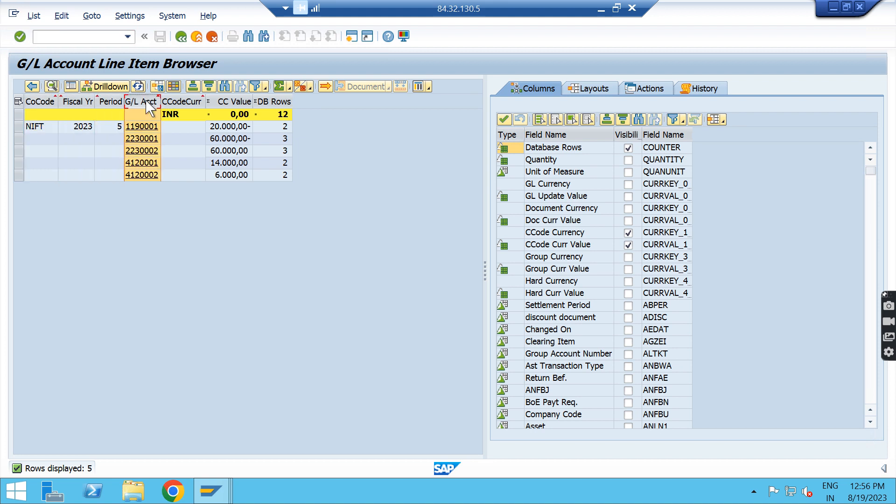
click(192, 102)
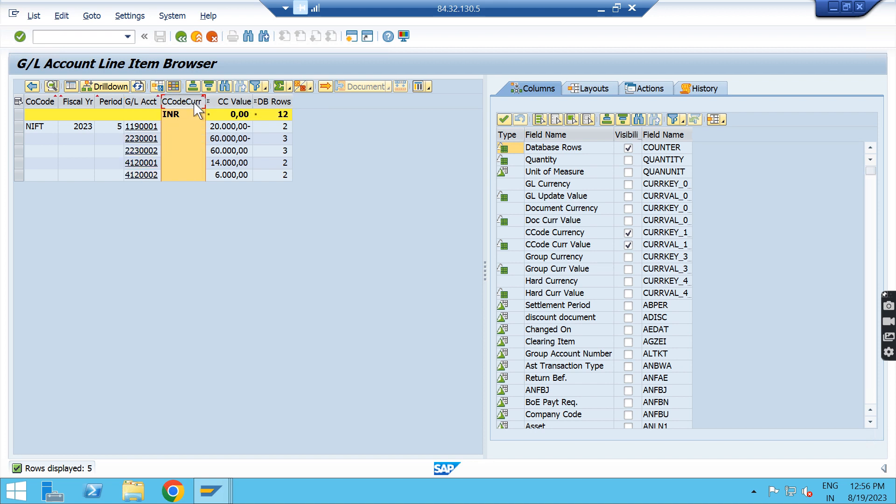
click(226, 101)
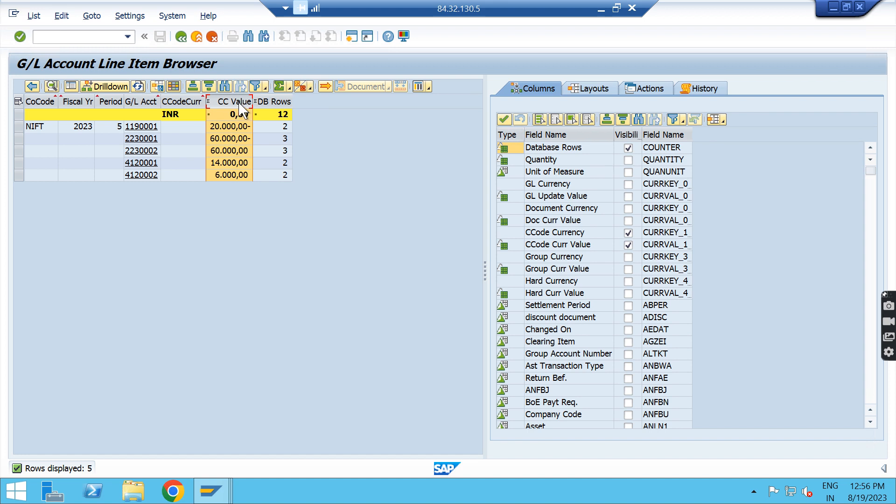
click(273, 101)
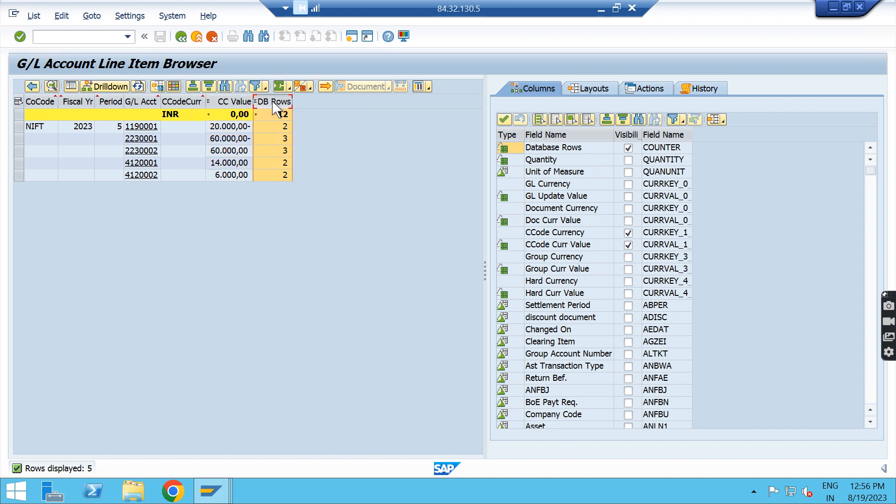
click(228, 101)
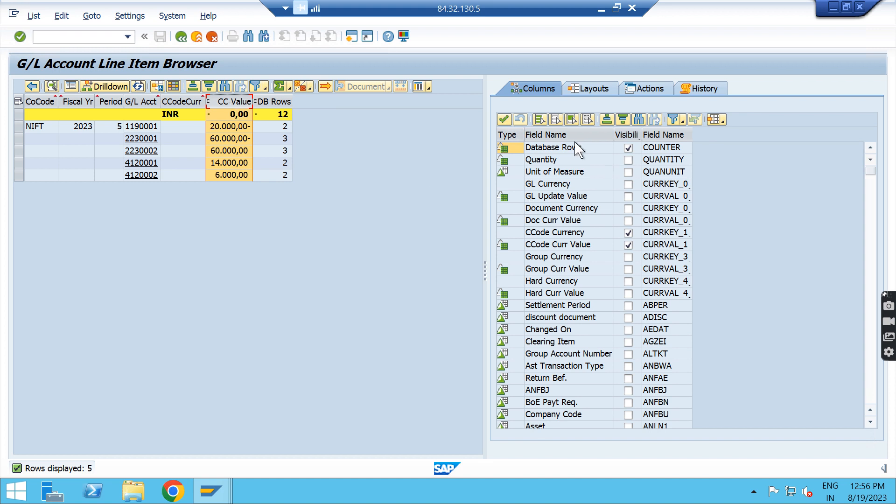
Step: Filter the field list to Selected Header Fields and add the Document type and Entered On columns to the report
click(683, 122)
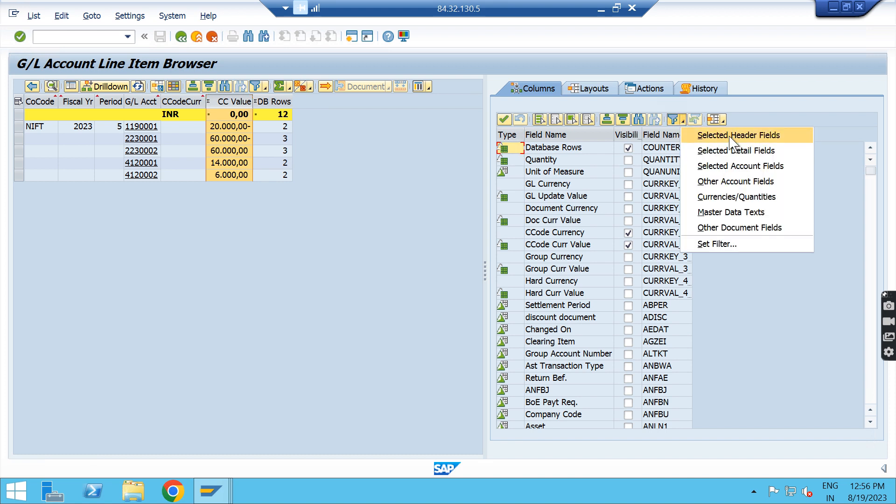
click(732, 136)
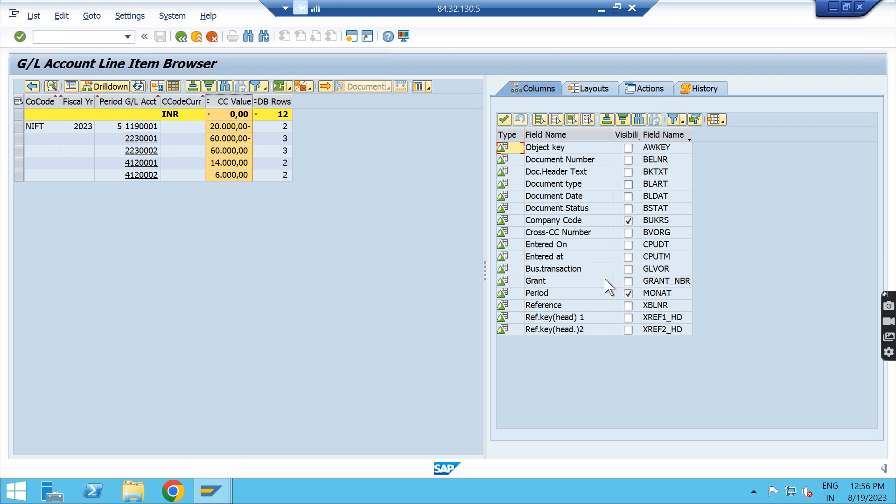
click(629, 186)
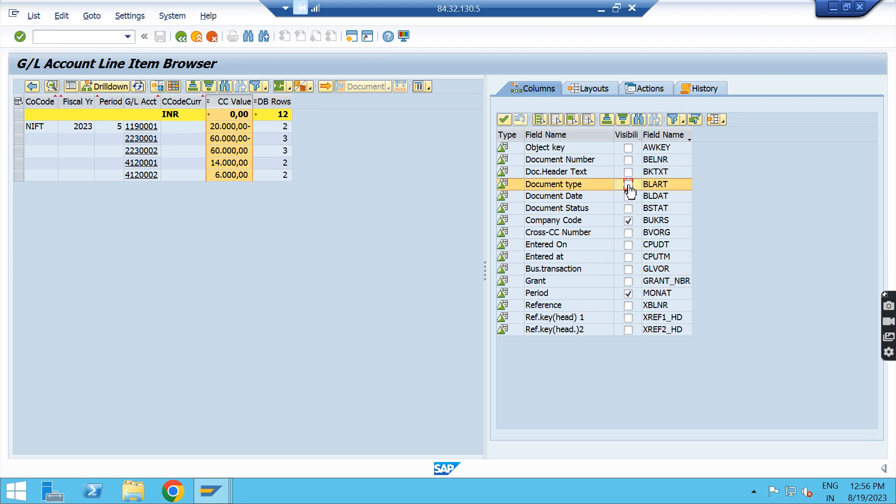
click(629, 246)
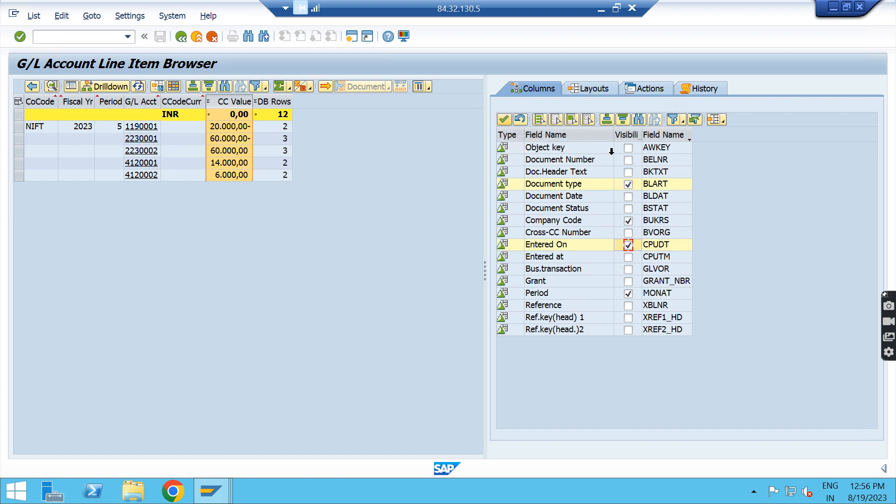
click(504, 120)
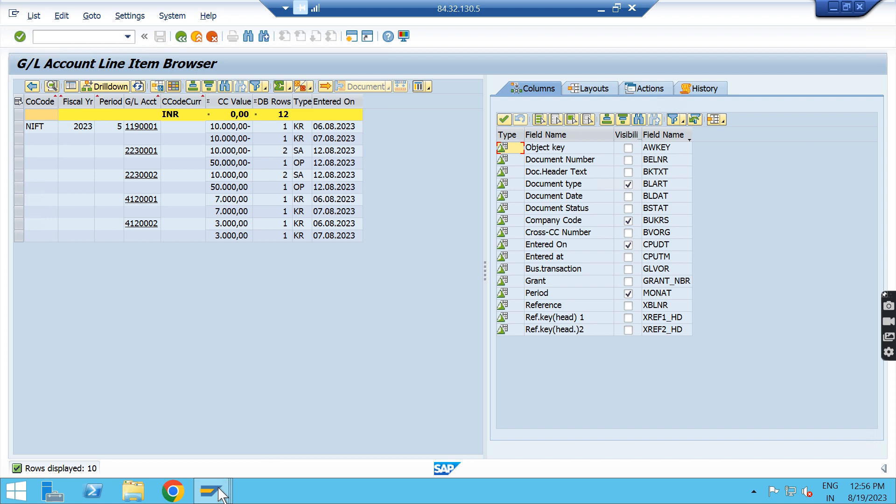
Step: Switch to the G/L Account Line Item Display session and subtotal the line items by the Type column
mouse_move(219, 492)
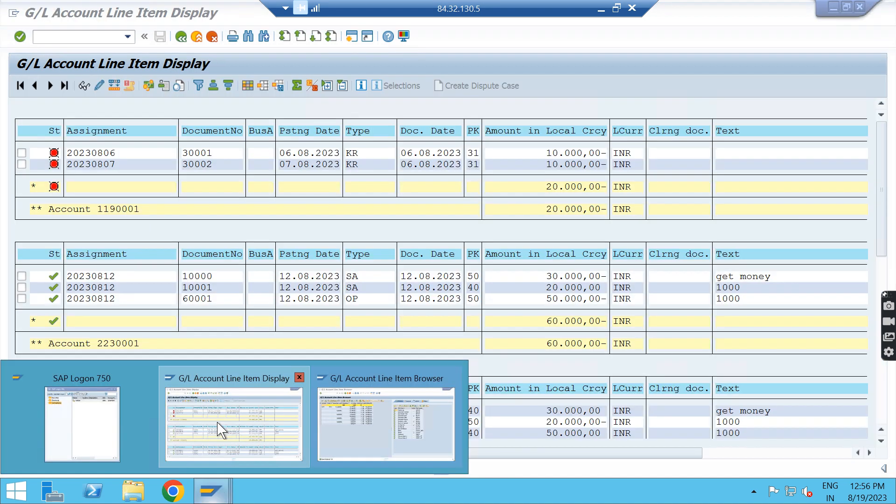
click(221, 430)
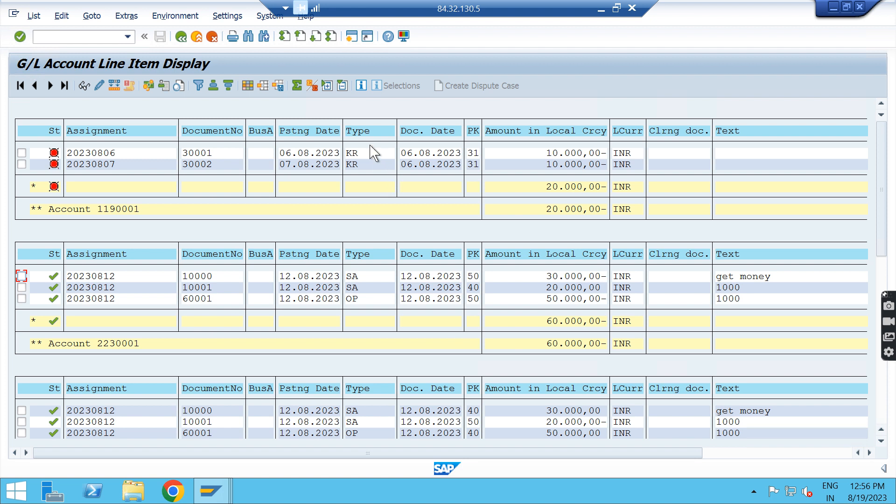
click(361, 132)
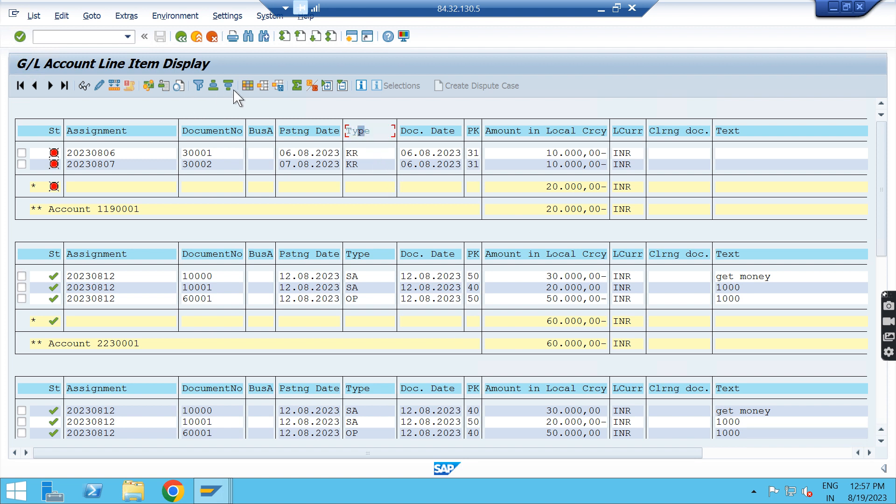
click(311, 86)
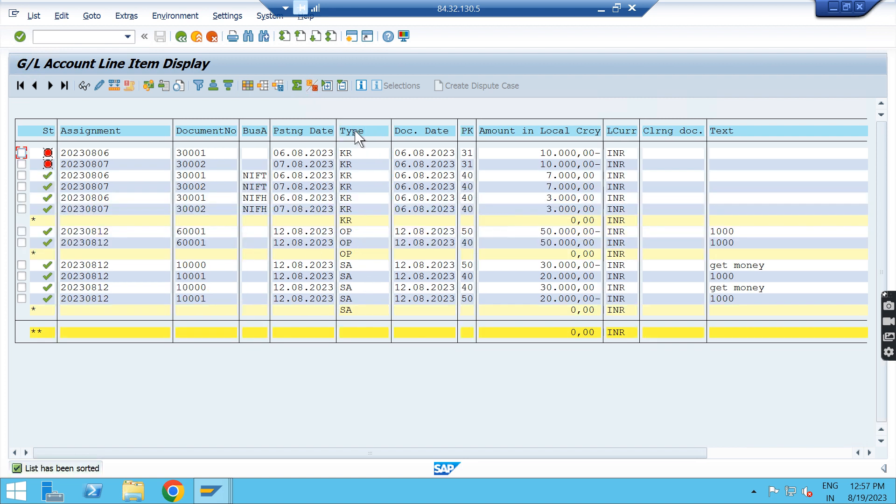
Step: Examine the Type column and the amount subtotals of the KR, OP and SA document types
click(312, 87)
click(362, 135)
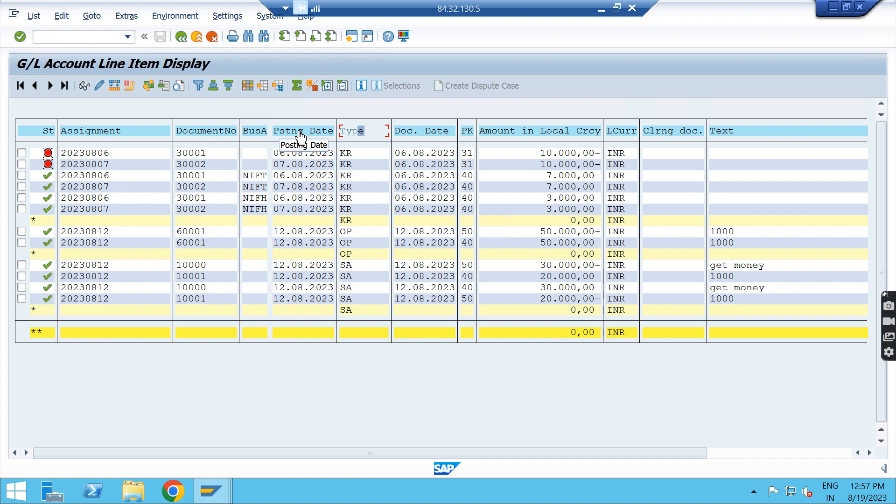
click(579, 222)
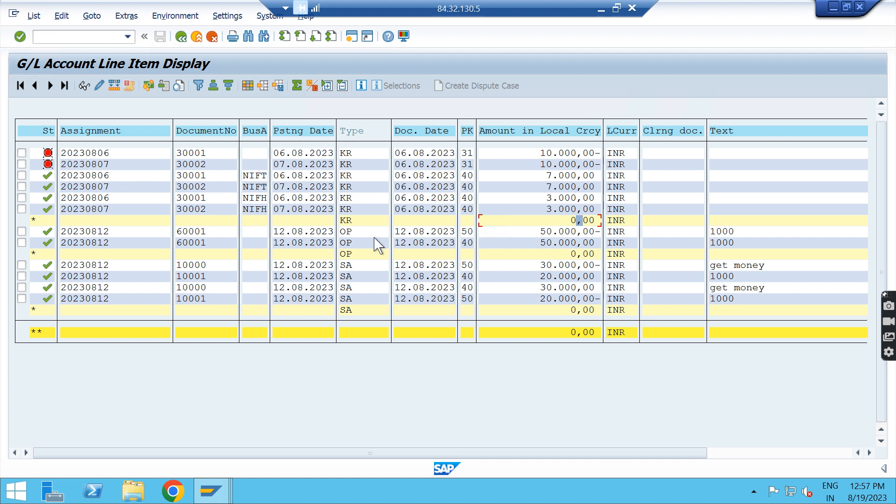
click(576, 255)
click(574, 311)
click(592, 222)
Step: Switch to the G/L Account Line Item Browser session, subtotal the rows by Type and add the Document Date column
mouse_move(217, 483)
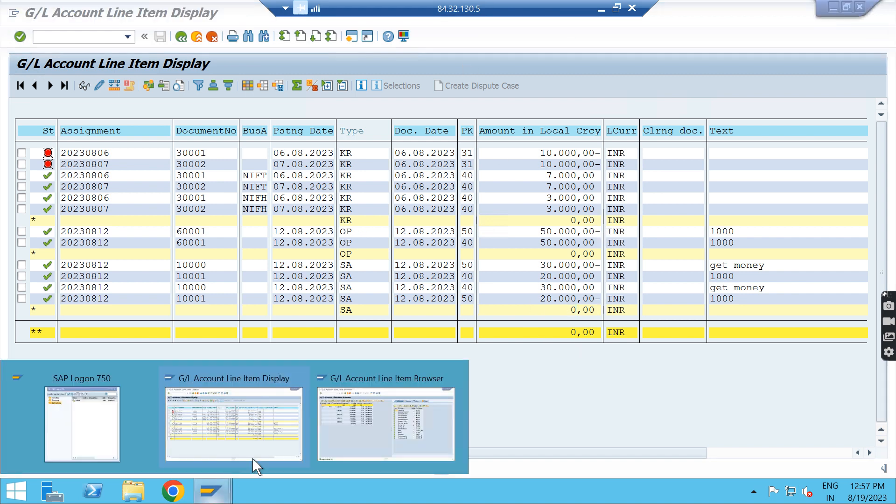
click(350, 430)
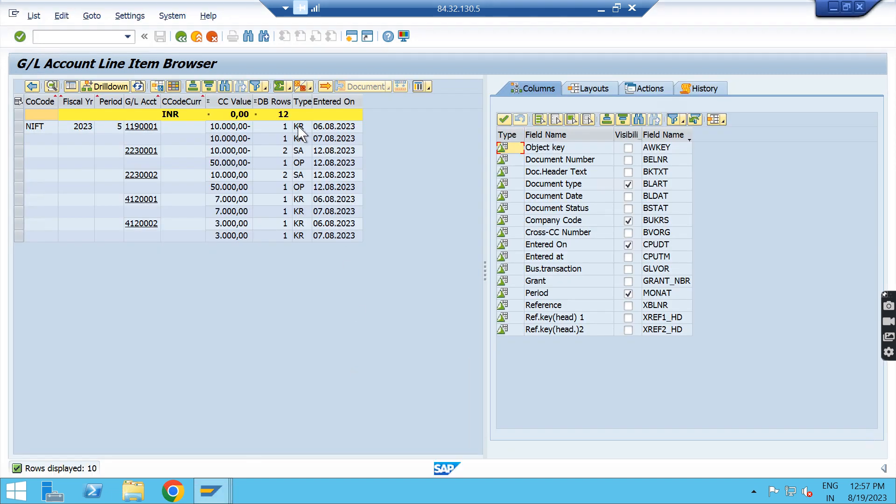
click(302, 101)
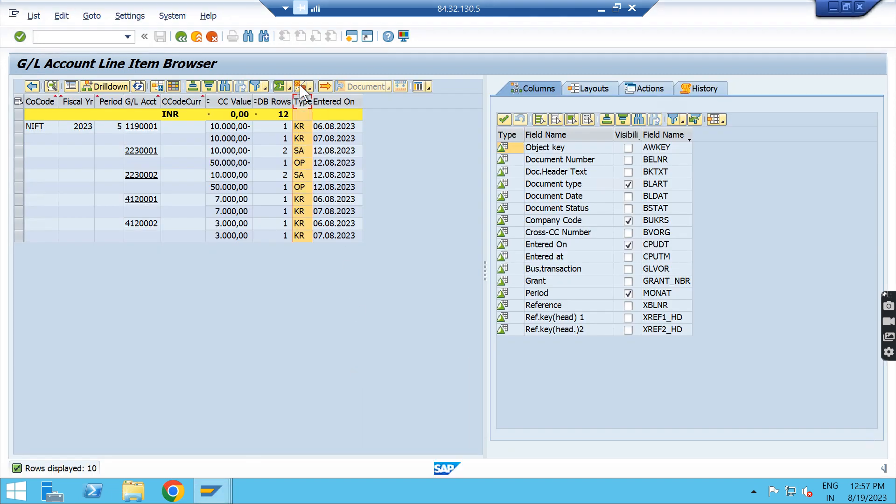
click(301, 87)
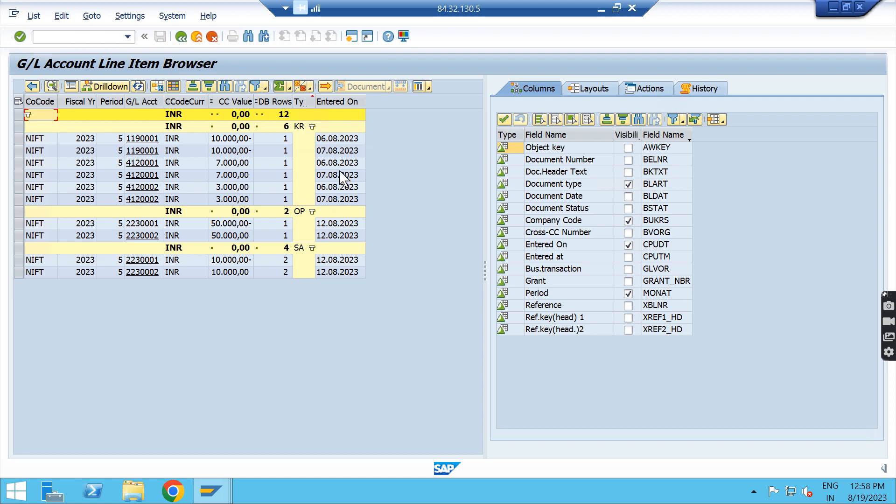
click(628, 197)
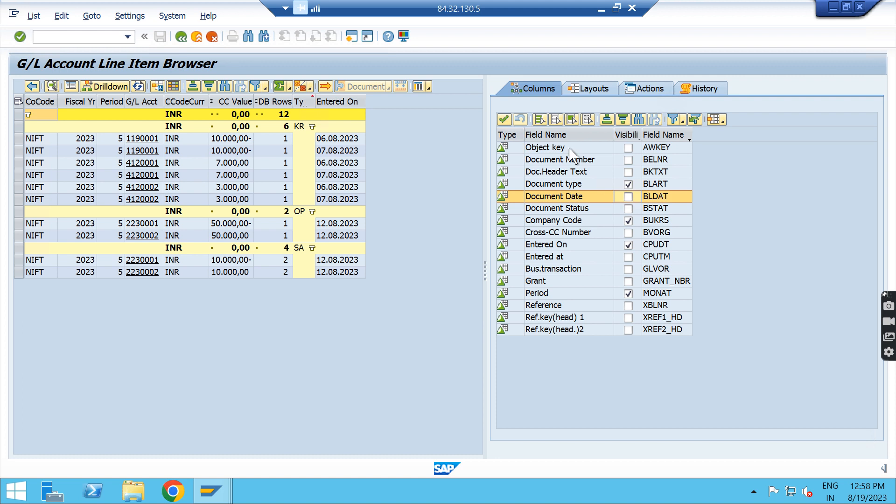
click(504, 120)
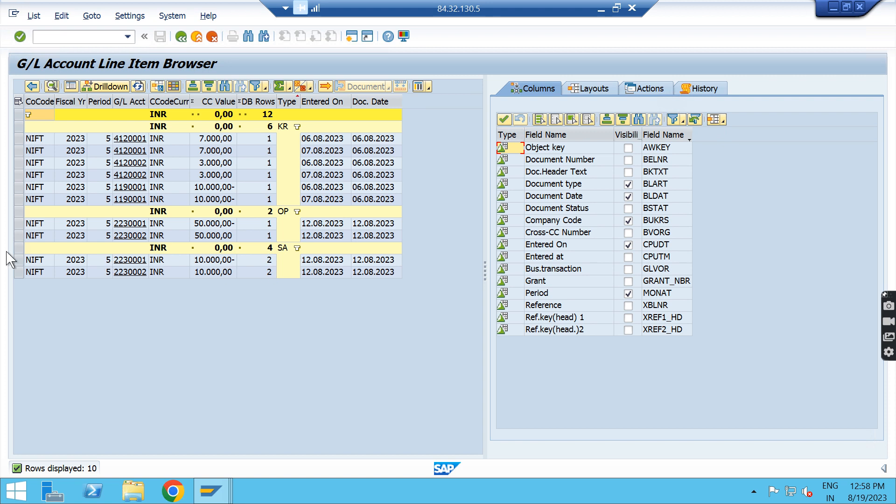
Step: Call up the line item display for the SA row of account 2230001 and return to the browser report
click(18, 260)
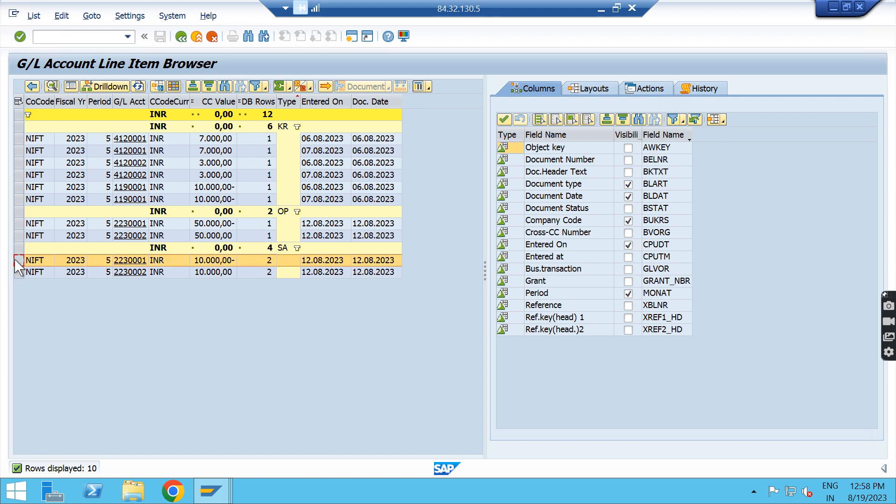
click(18, 272)
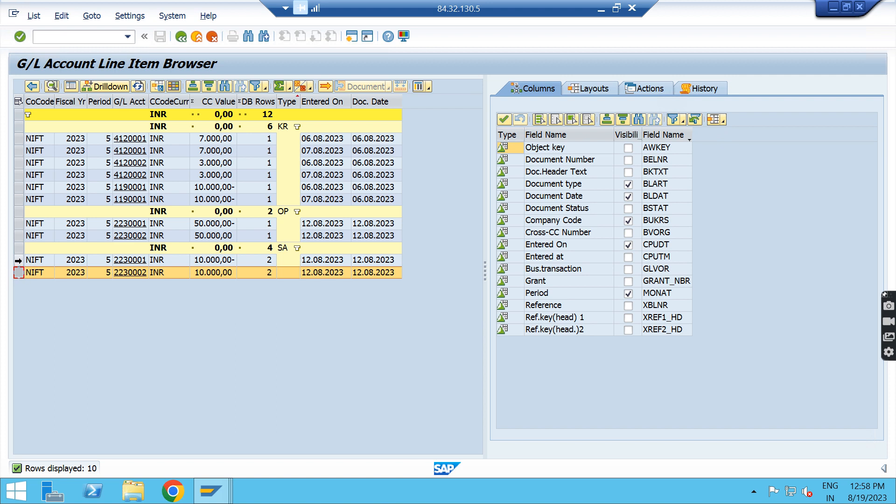
click(18, 260)
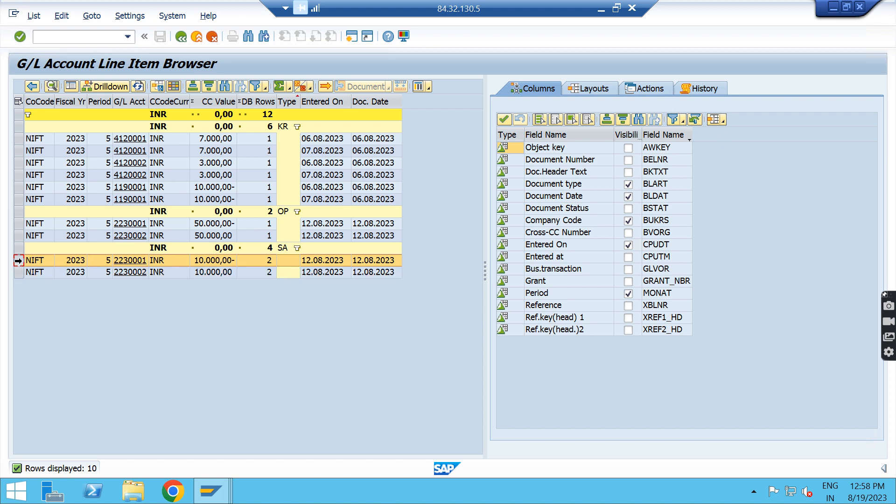
click(429, 87)
click(459, 102)
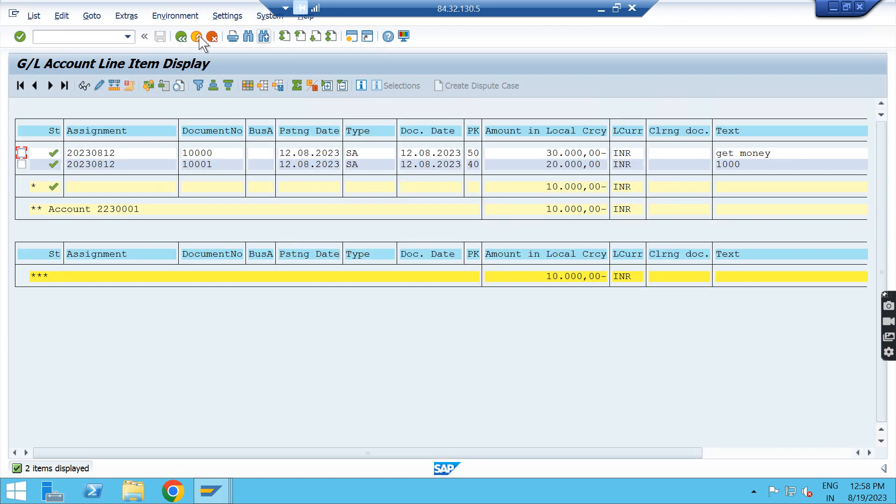
click(181, 37)
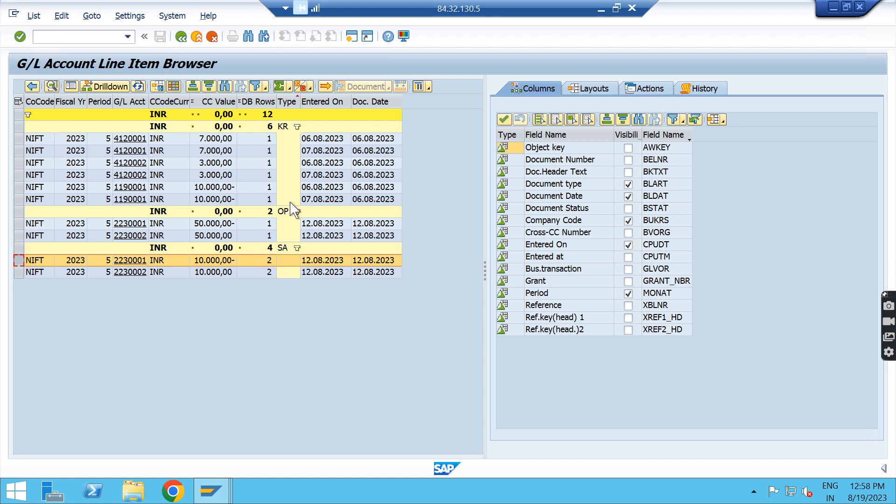
Step: View the G/L Account Line Item Display session once more for comparison and return to the Line Item Browser
click(189, 498)
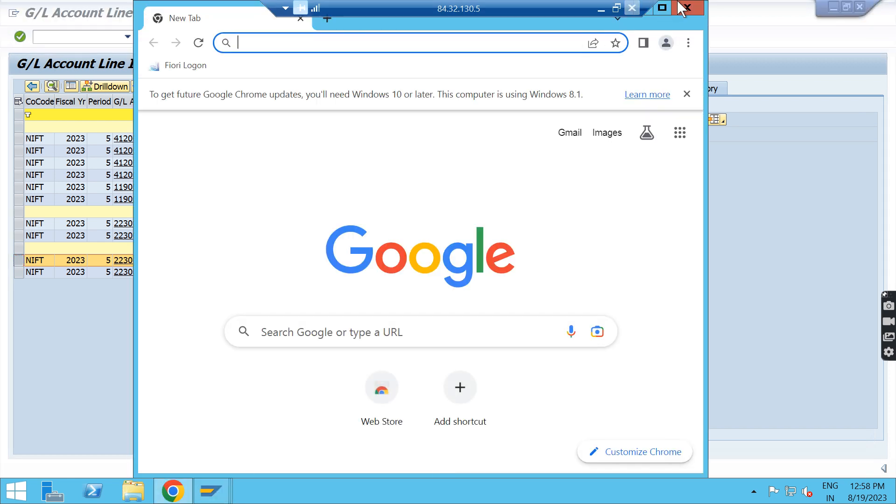
click(689, 9)
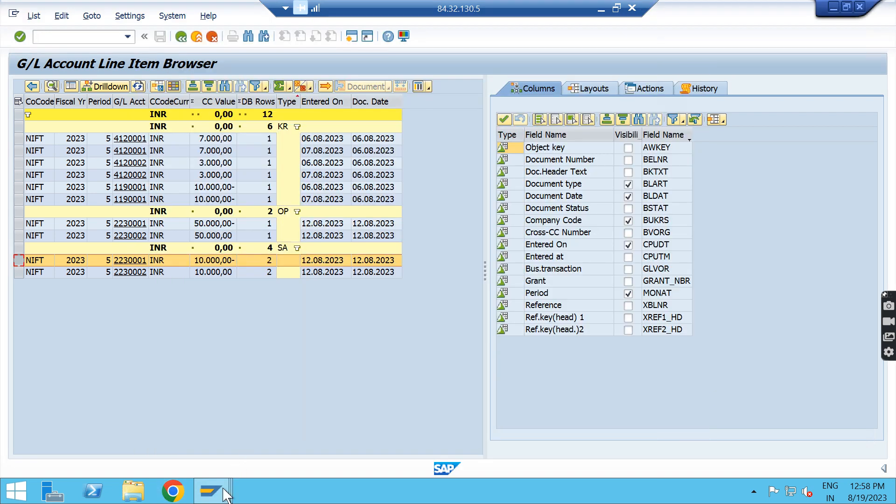
mouse_move(214, 500)
click(224, 434)
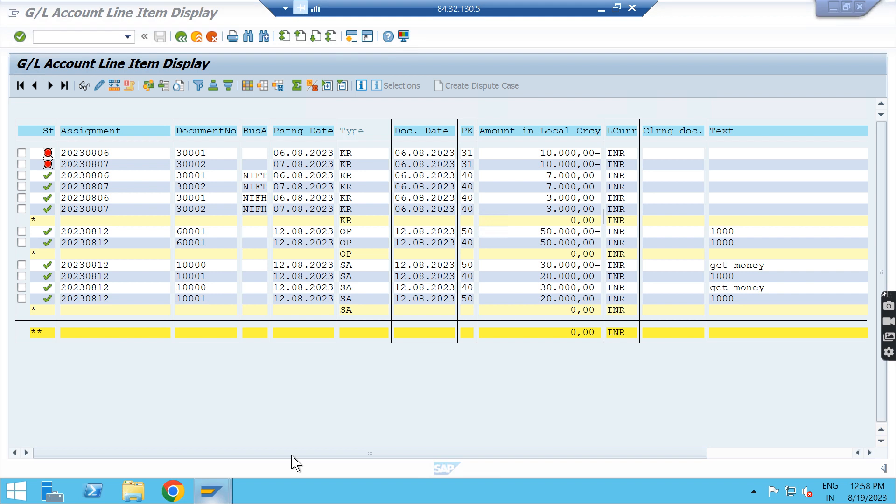
mouse_move(213, 491)
click(379, 428)
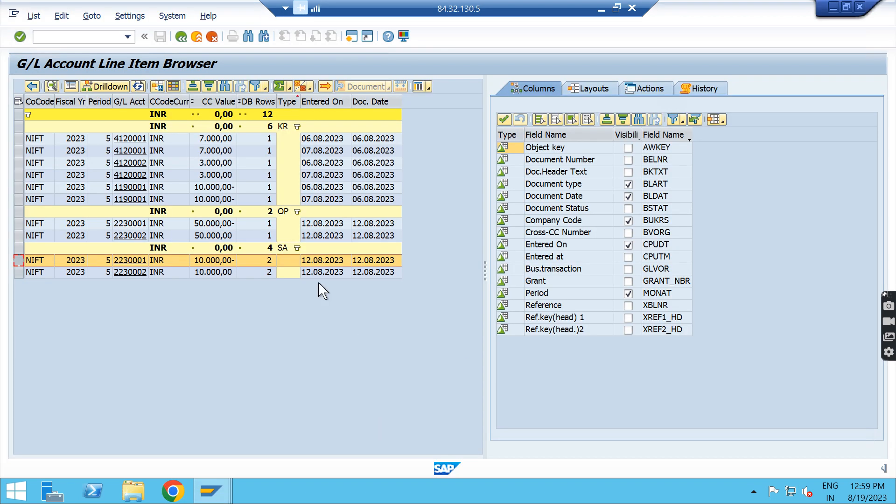
Step: Search the column set of the report layout for the term USER
click(173, 87)
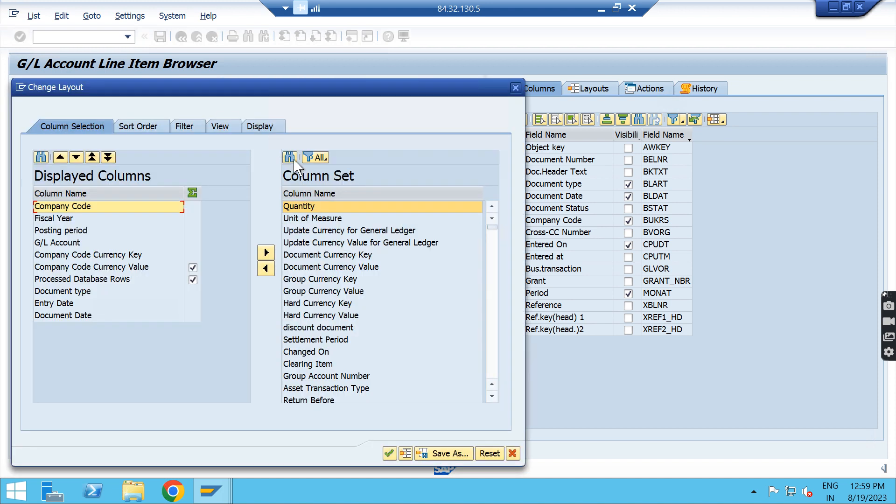
click(516, 87)
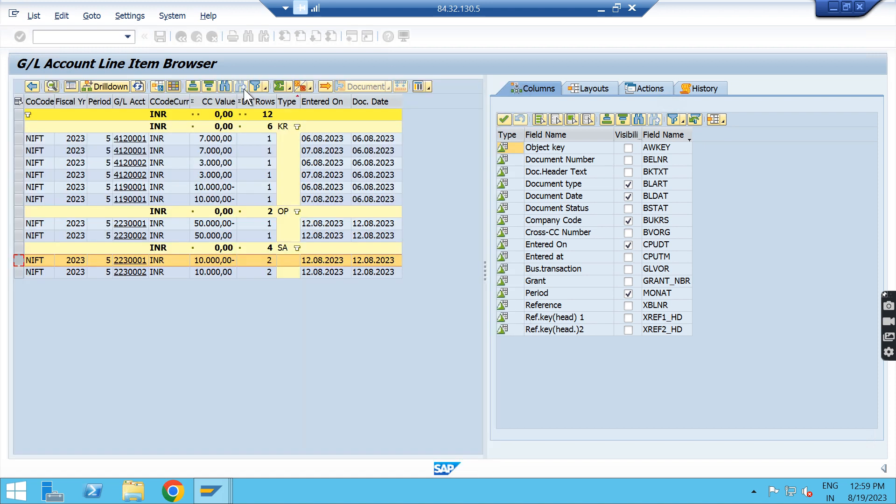
click(173, 87)
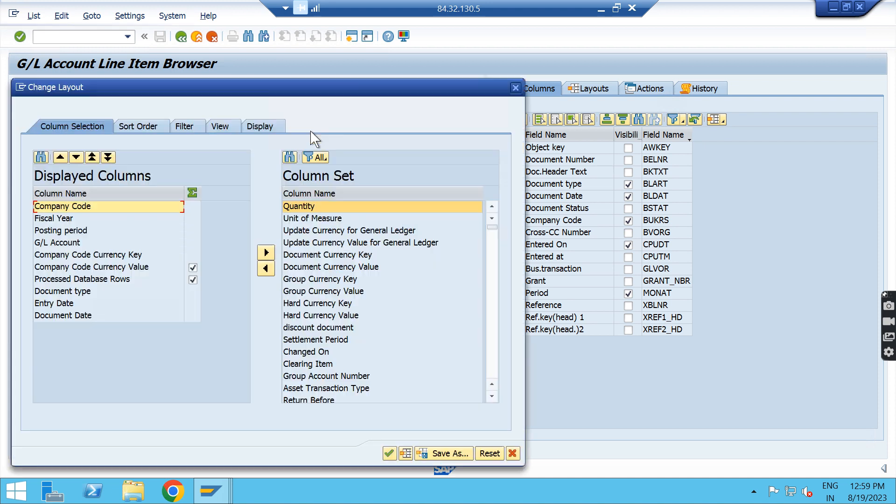
click(289, 157)
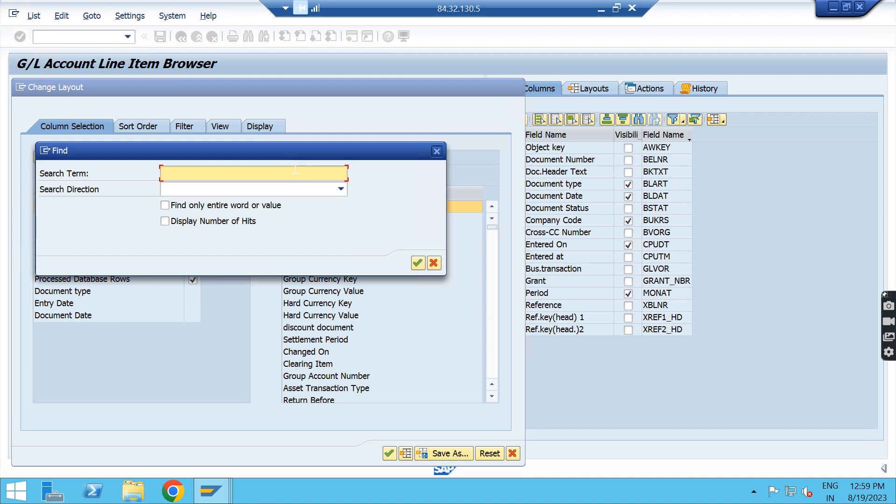
text(USER)
key(Return)
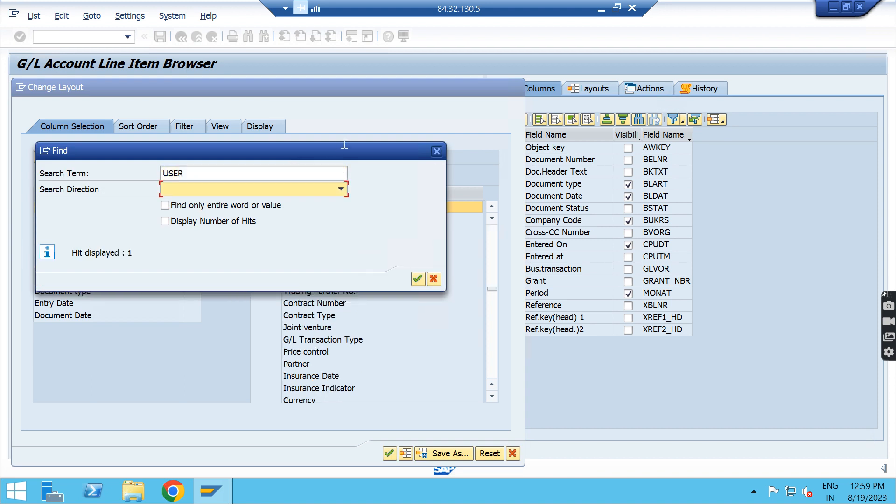
drag(358, 153, 563, 236)
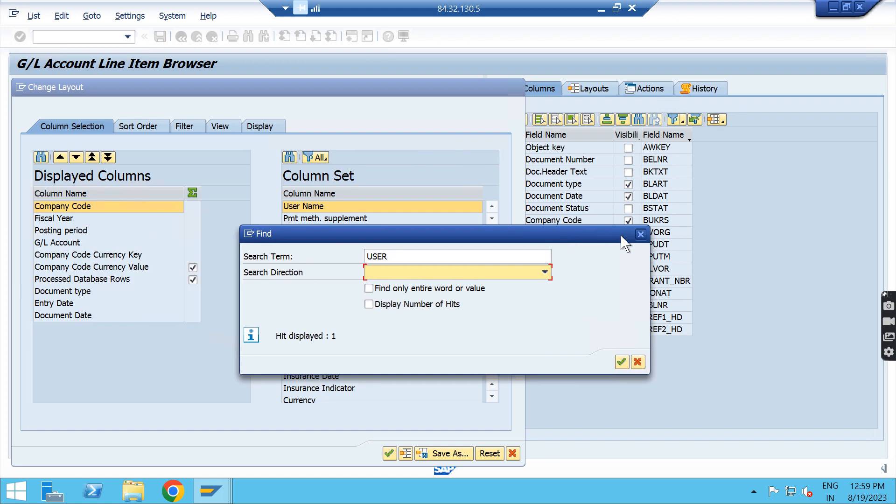
click(640, 234)
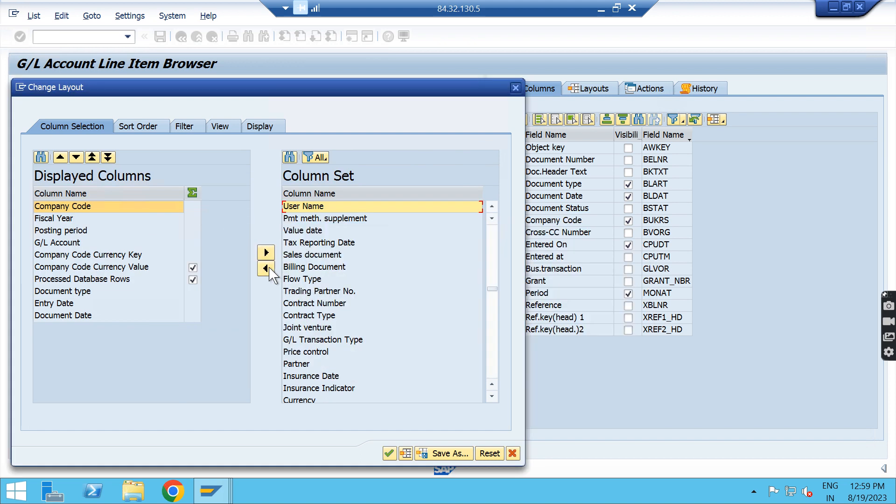
Step: Add the User Name column to the displayed columns, view its value and go back to the previous list
click(266, 269)
click(389, 453)
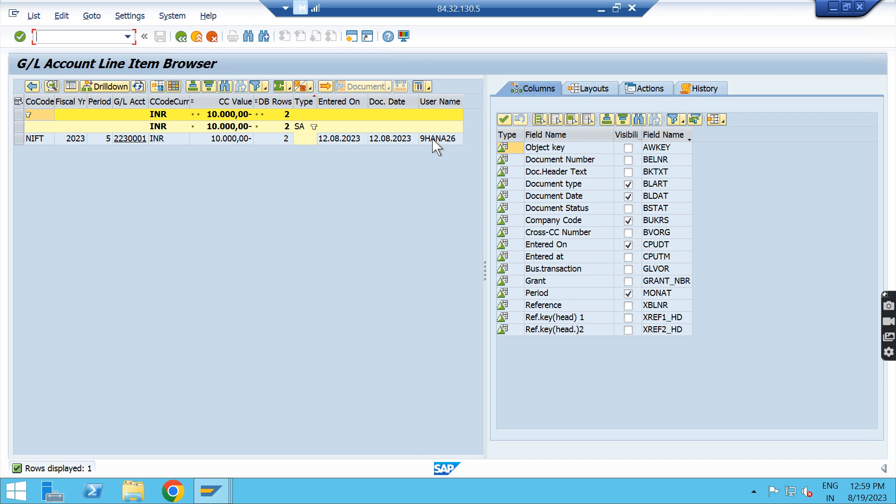
click(447, 140)
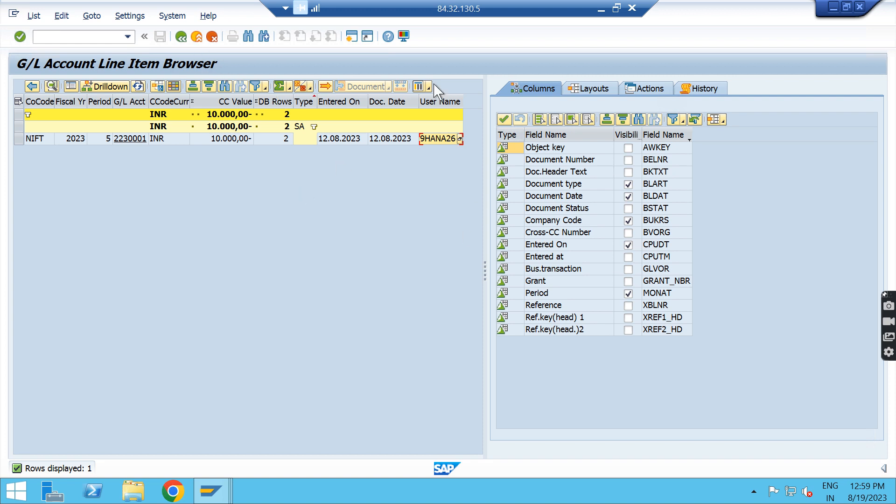
click(181, 36)
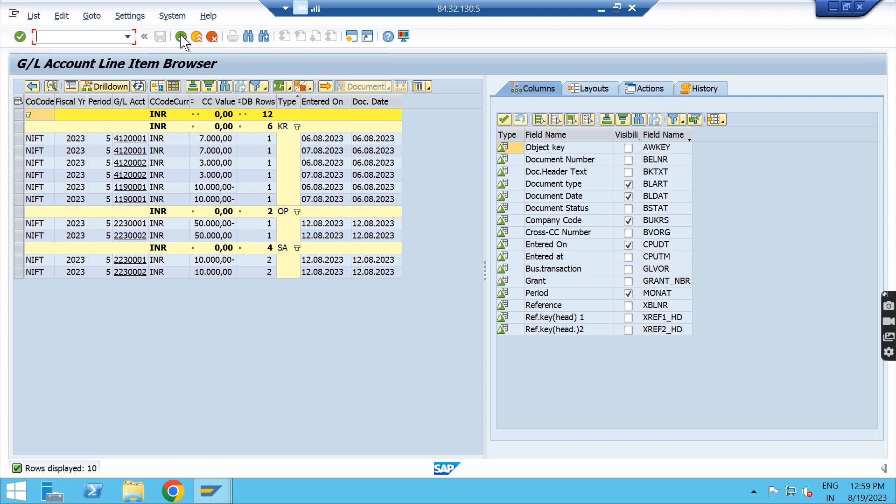
Step: Filter the field list to Selected Detail Fields and add the Vendor column to the report
click(683, 122)
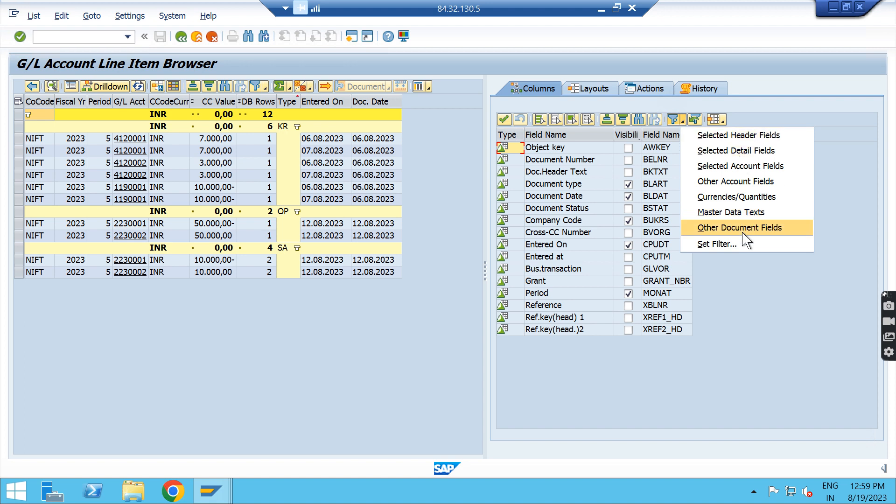
click(737, 151)
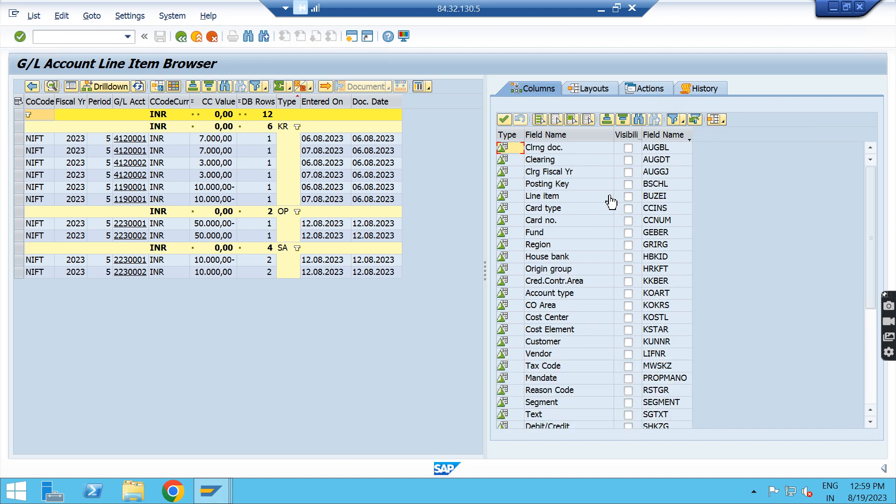
click(628, 354)
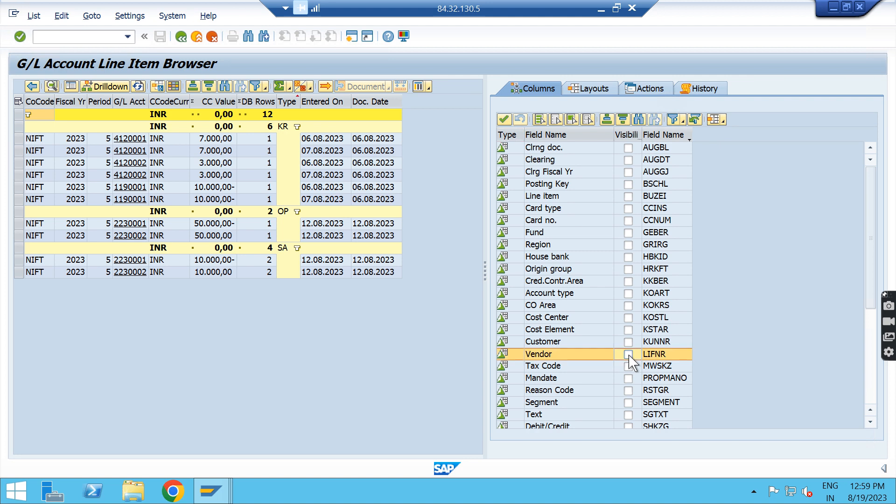
click(504, 120)
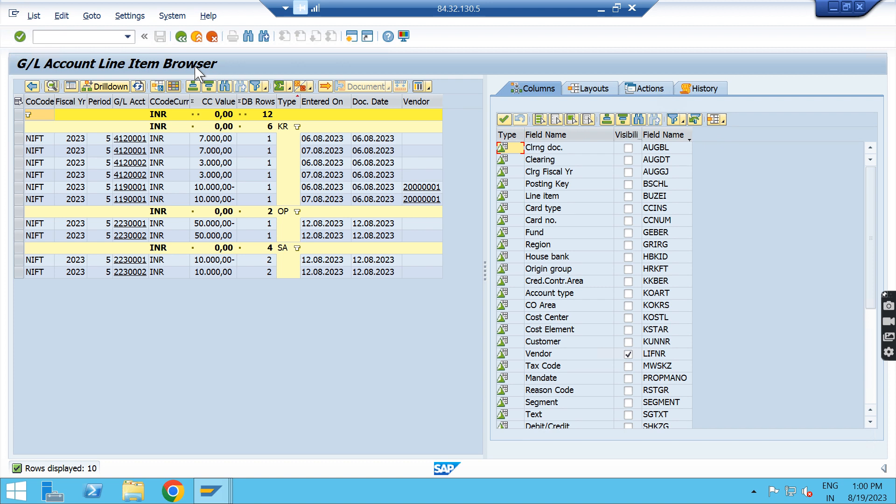
Step: Go back to the report without the Vendor column and exit the transaction with /n
click(180, 37)
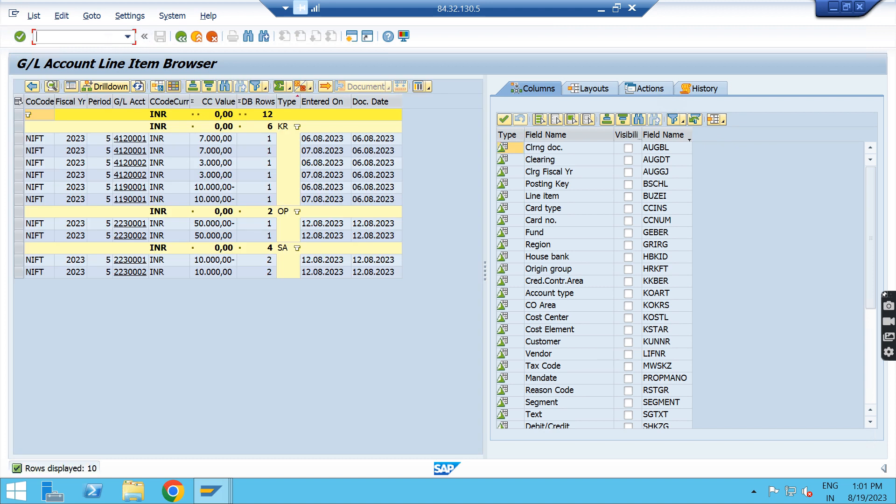
text(/n)
key(Return)
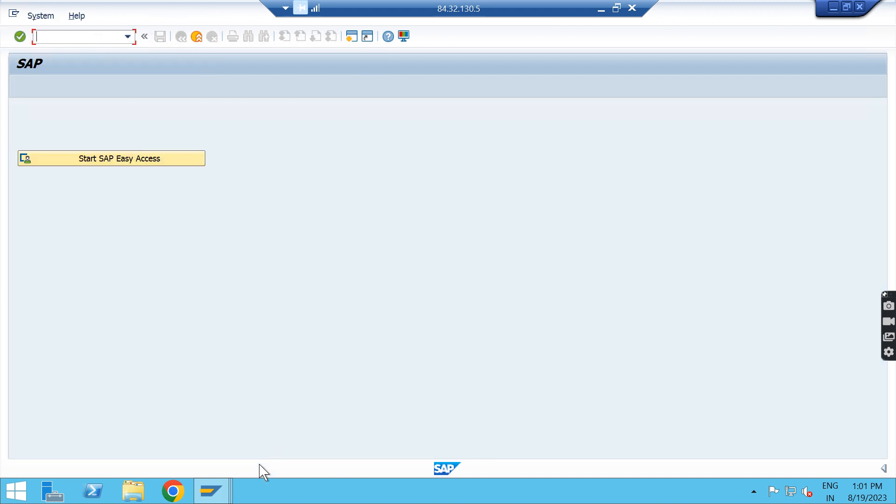
Step: Leave the remote desktop for the Excel workbook and fill the FBL3N and FBL3H cells with orange
click(225, 487)
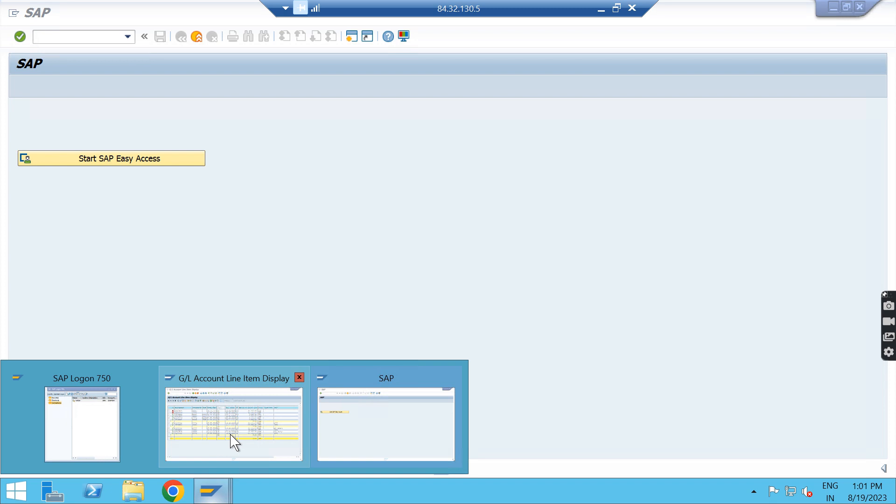
click(601, 9)
click(500, 224)
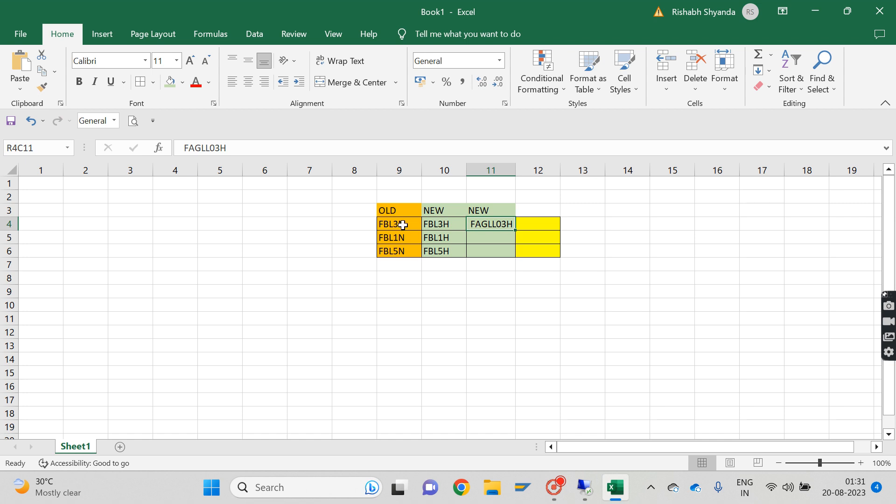
drag(398, 225, 497, 228)
drag(415, 225, 415, 224)
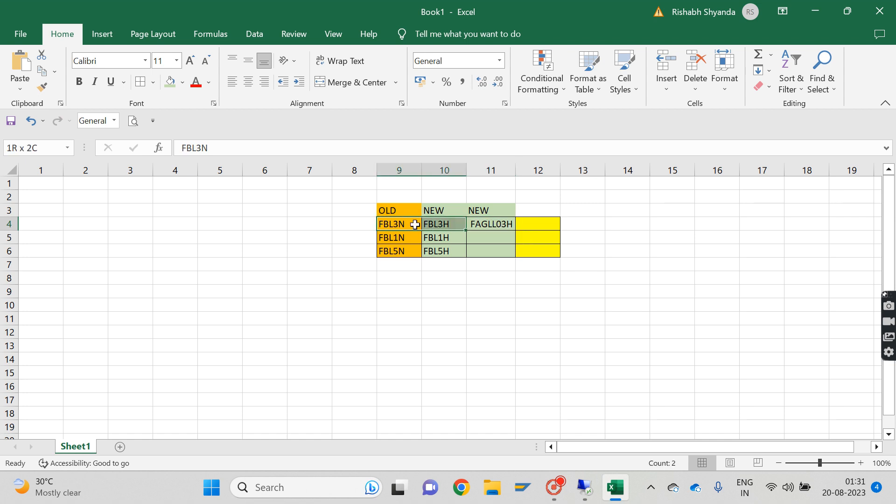
click(182, 82)
click(194, 193)
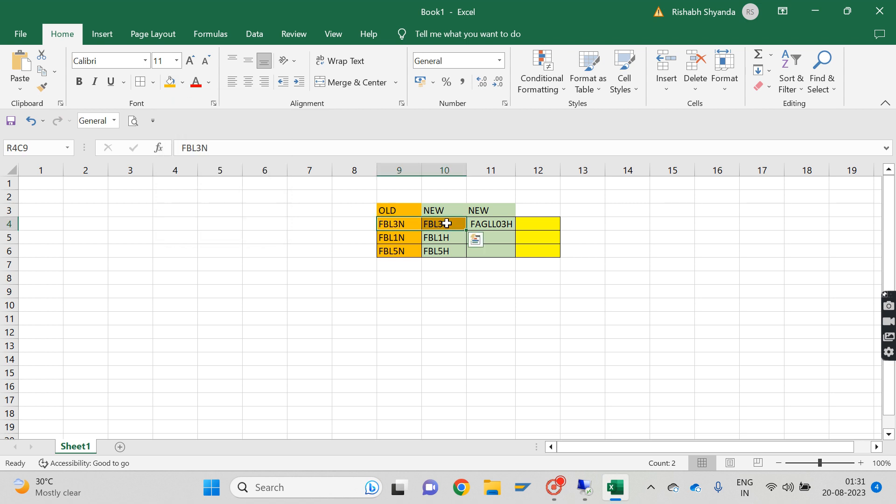
Step: Fill the FAGLL03H cell in the transaction overview with gray
click(485, 227)
click(182, 83)
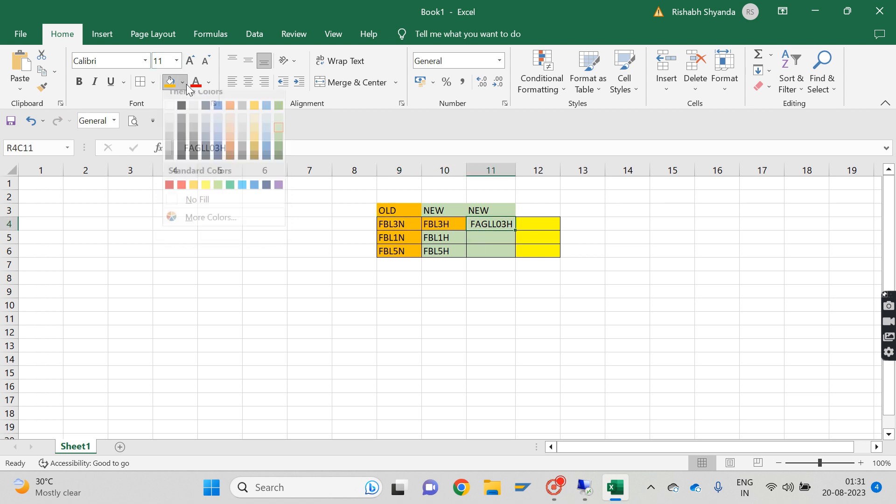
click(193, 137)
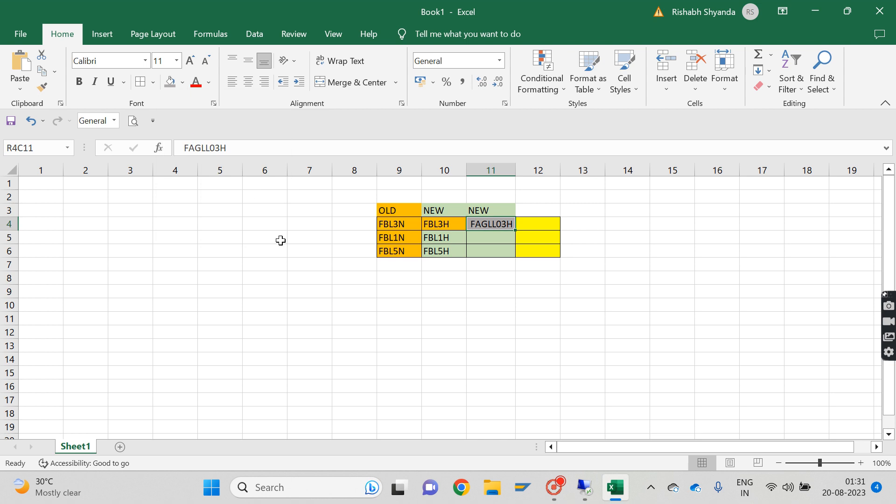
click(455, 344)
click(490, 224)
Step: Enter INV in row 9 and TO VENDOR in row 10 of column 9, below the overview table
click(440, 282)
key(Left)
key(Down)
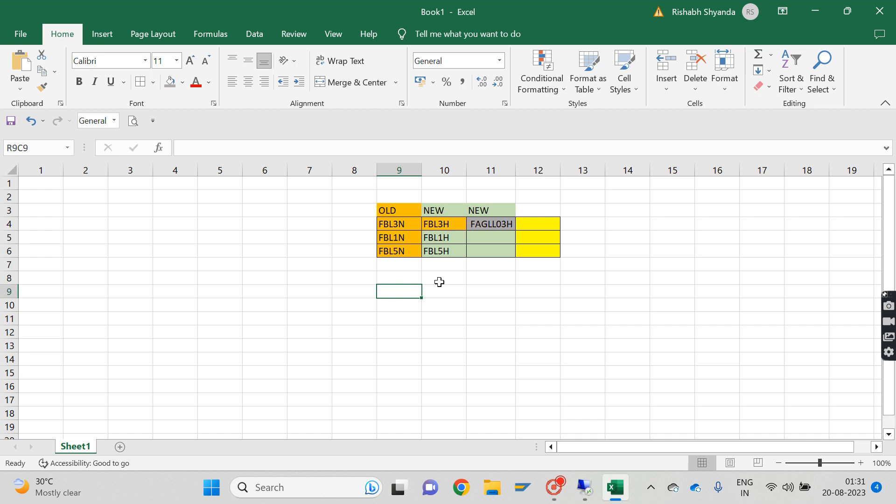
text(INV)
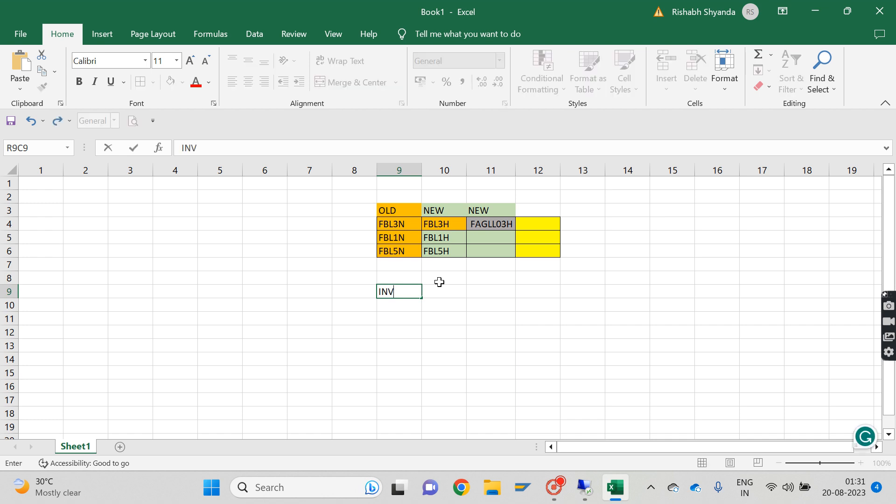
key(Return)
text(TO VENDOR)
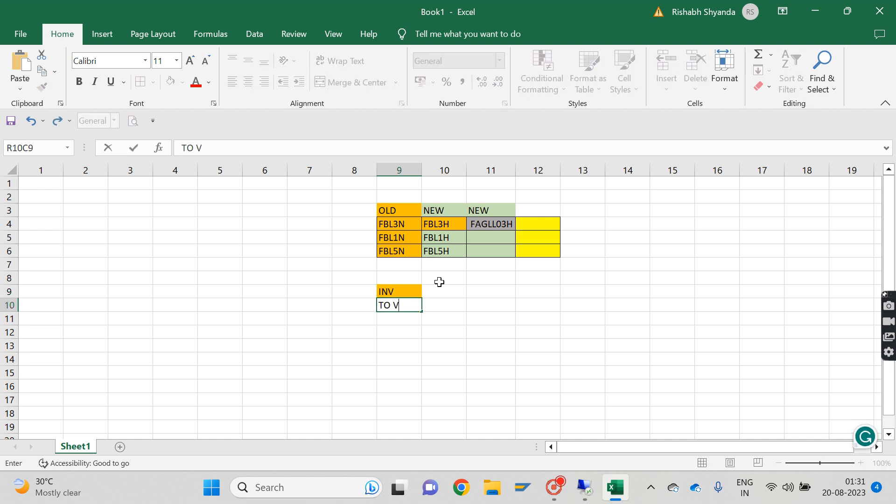
key(Return)
key(Up)
key(Up)
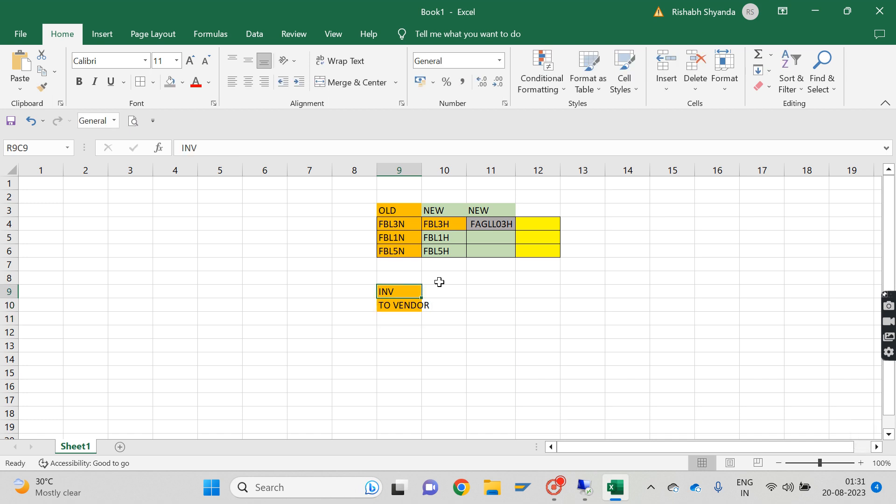
Step: Enter PROFIT CENTER in row 9 of column 10, beside INV, and autofit the width of column 9
key(Right)
key(Down)
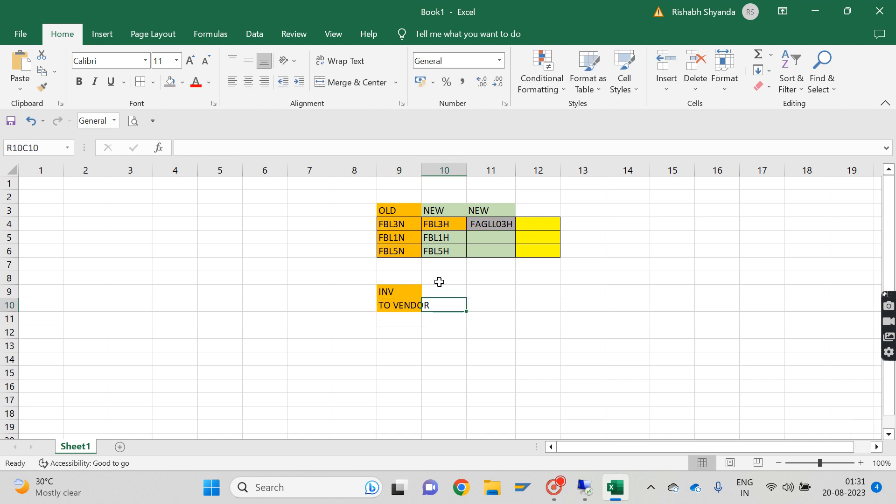
text(B)
text(PR)
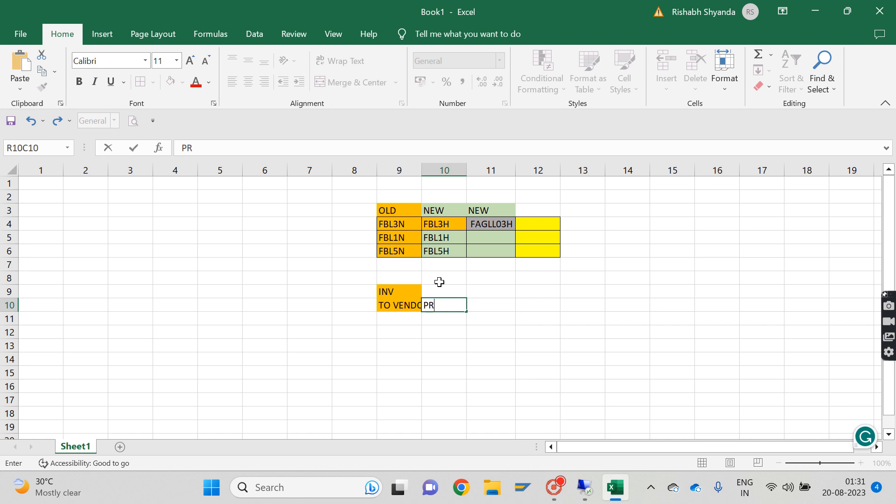
text(OFIT CENTER)
key(Return)
key(Up)
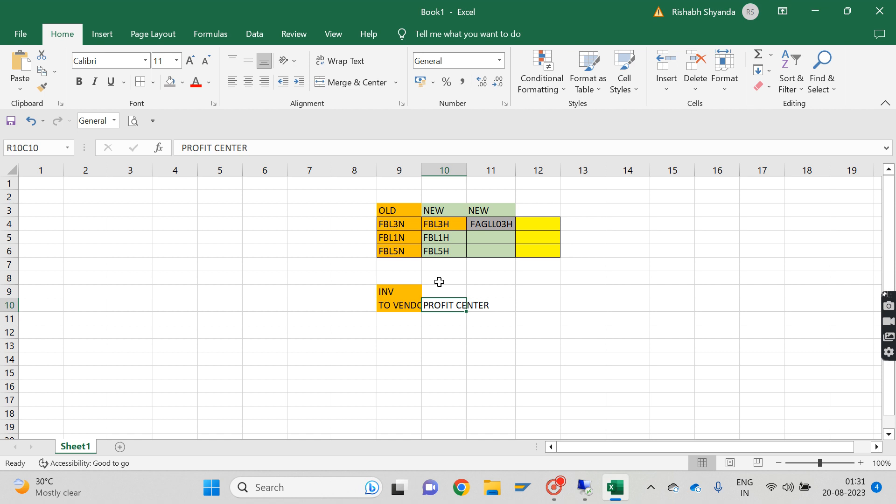
key(ctrl+x)
key(Up)
key(ctrl+v)
key(Down)
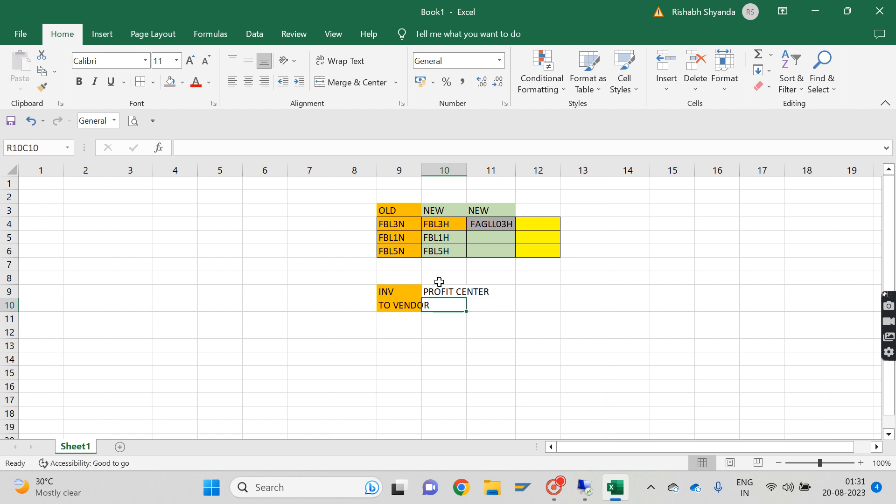
double_click(423, 168)
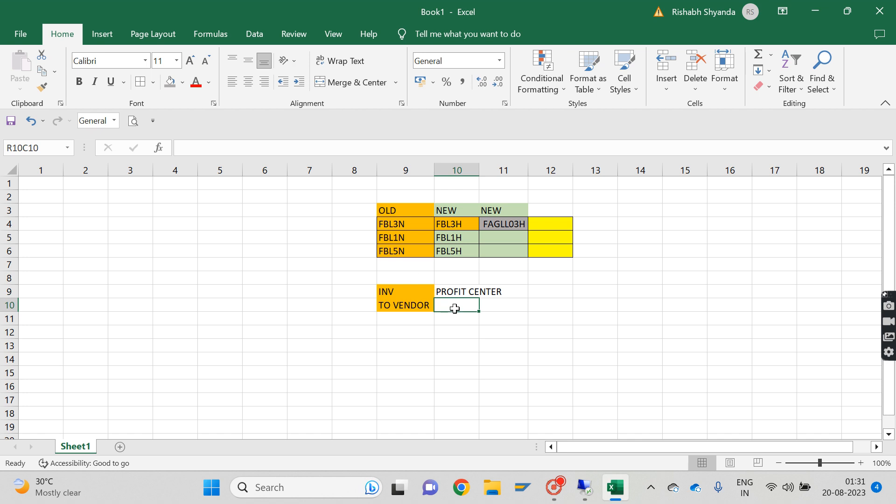
Step: Copy the PROFIT CENTER entry into row 10 of column 11
key(Right)
key(Up)
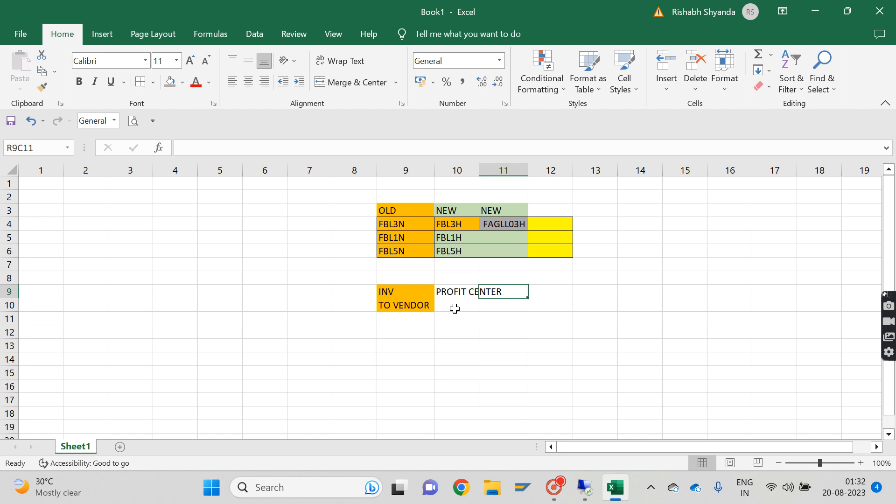
key(Left)
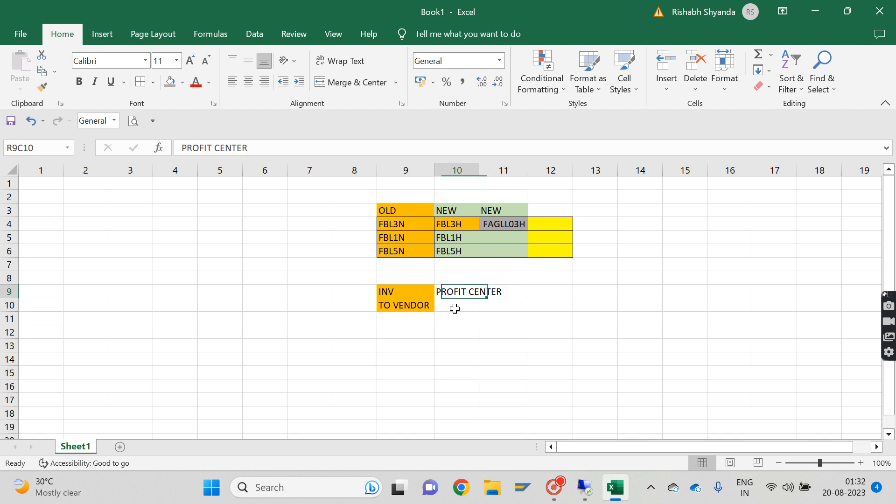
key(ctrl+c)
key(Right)
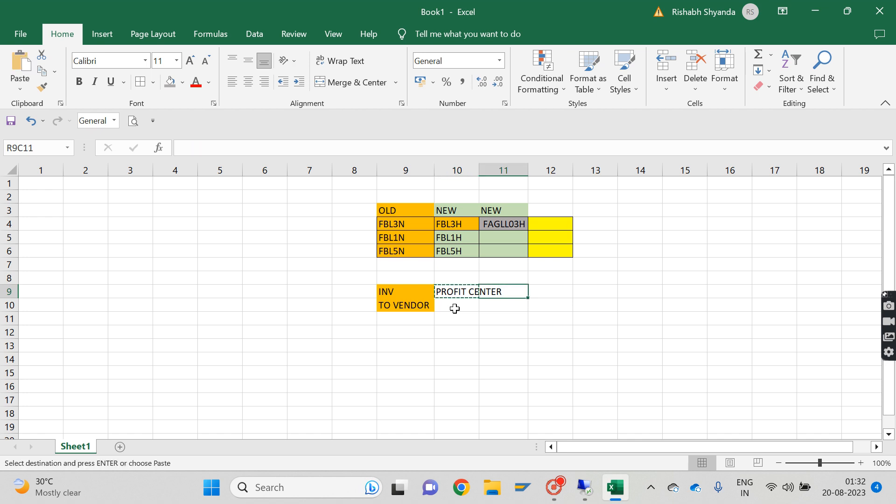
key(Down)
key(ctrl+v)
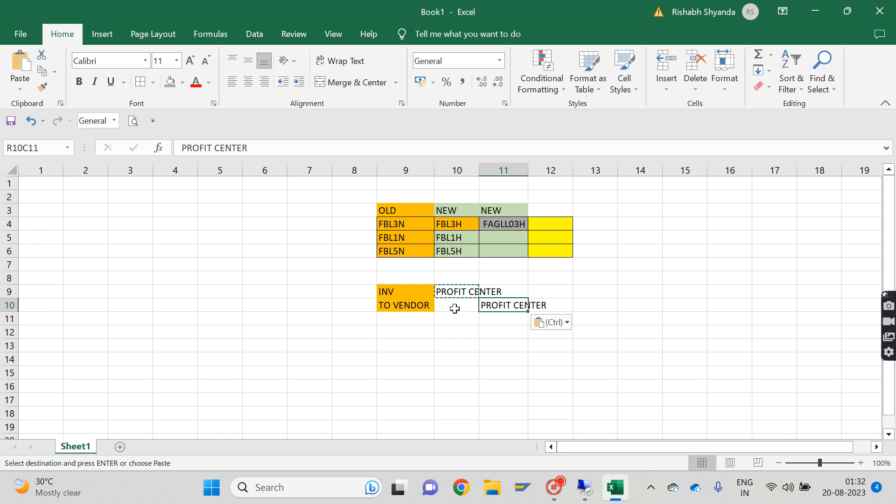
Step: Label the example with fb03 in row 9 of column 8, beside INV
click(413, 323)
click(353, 293)
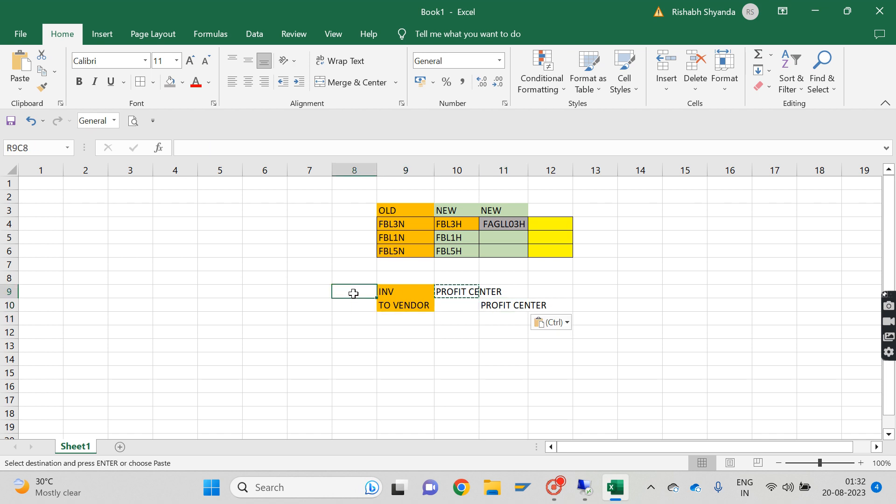
key(shift+Down)
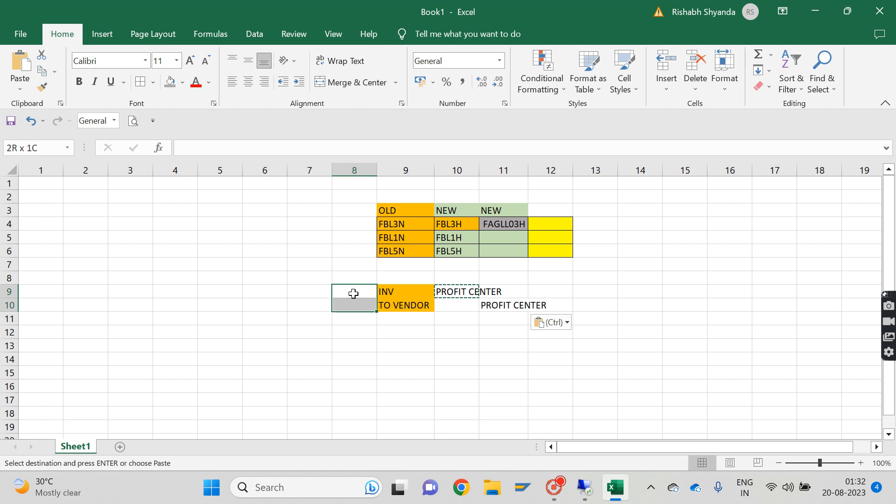
text(fb03)
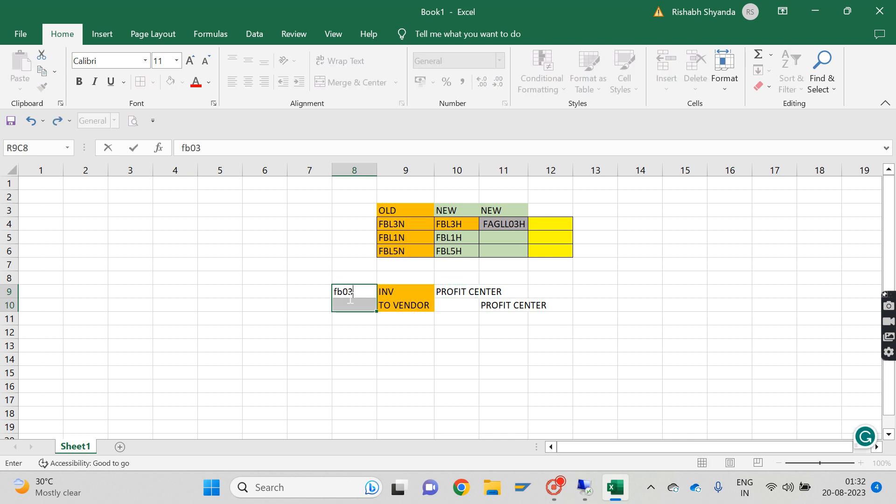
key(Return)
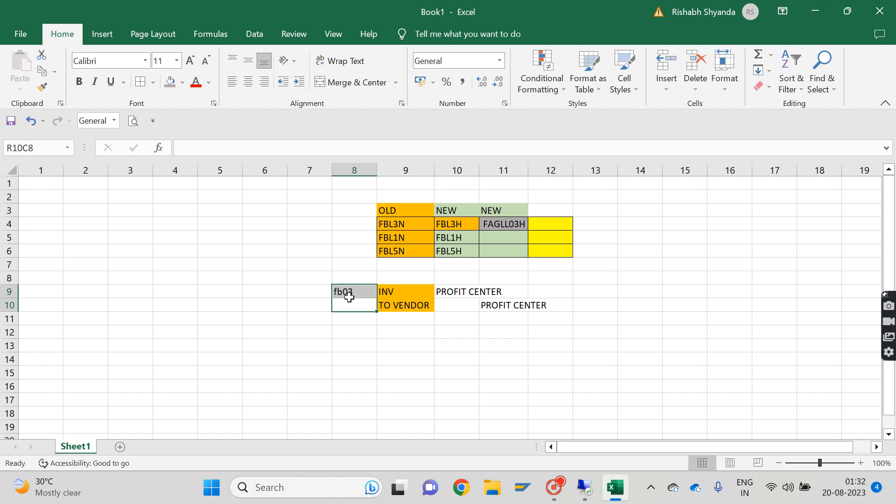
click(312, 292)
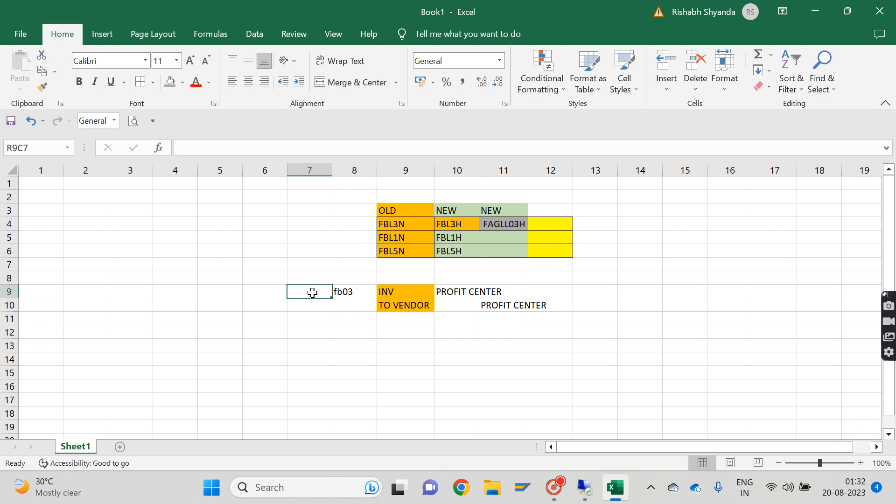
Step: Clear the PROFIT CENTER copy from row 10 of column 11
drag(392, 293, 520, 308)
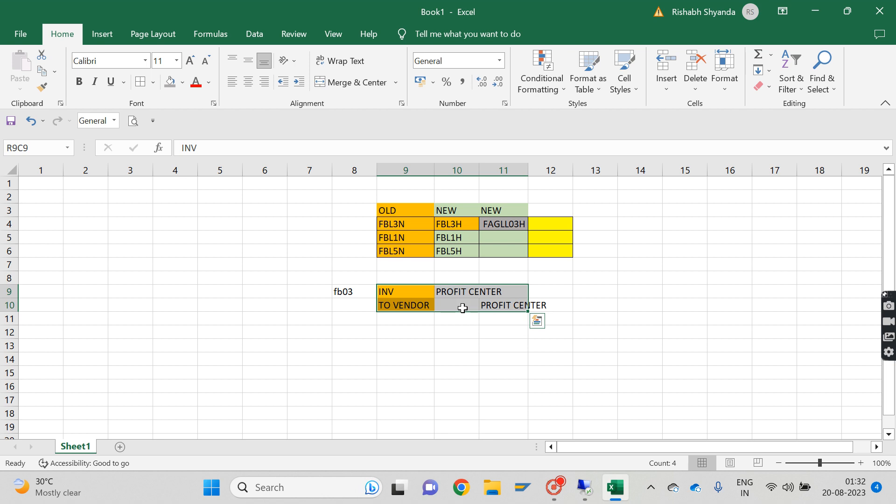
click(487, 307)
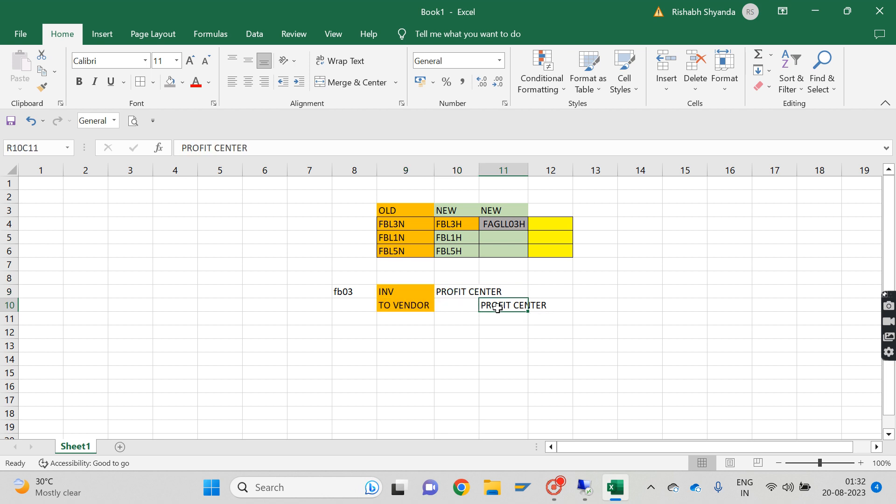
key(BackSpace)
key(Return)
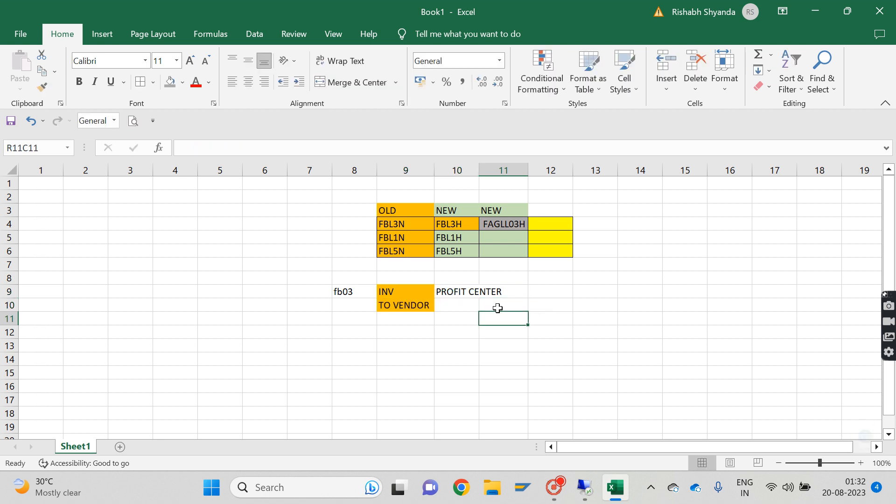
Step: Enter the label "general ledger view" in row 10 of column 13
key(Up)
key(Up)
key(Left)
key(Left)
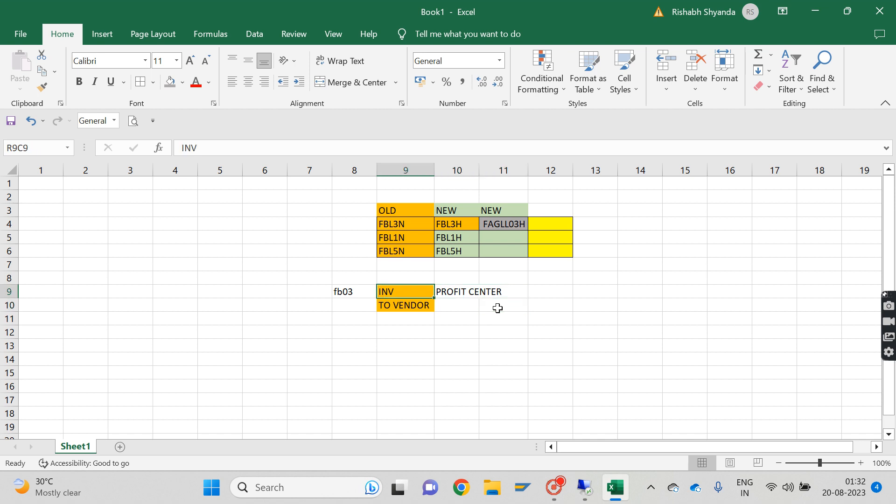
key(Down)
key(Right)
key(Right)
key(Right)
key(Right)
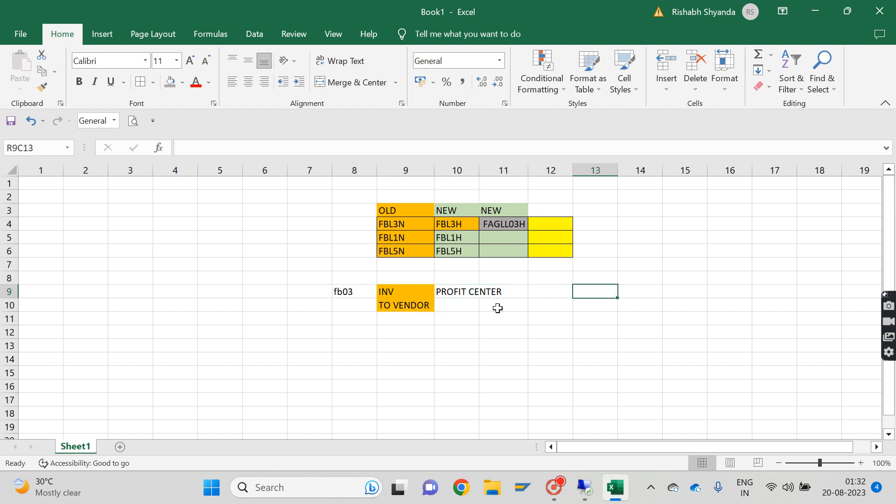
text(general)
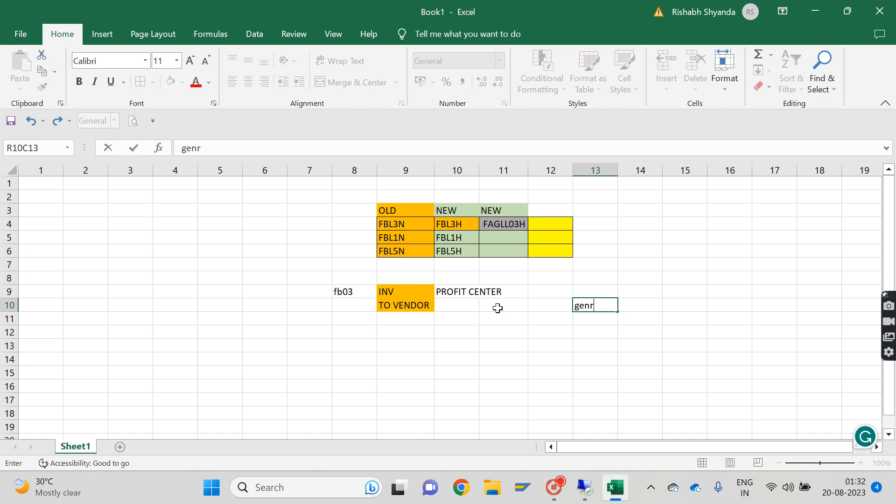
text( eldger)
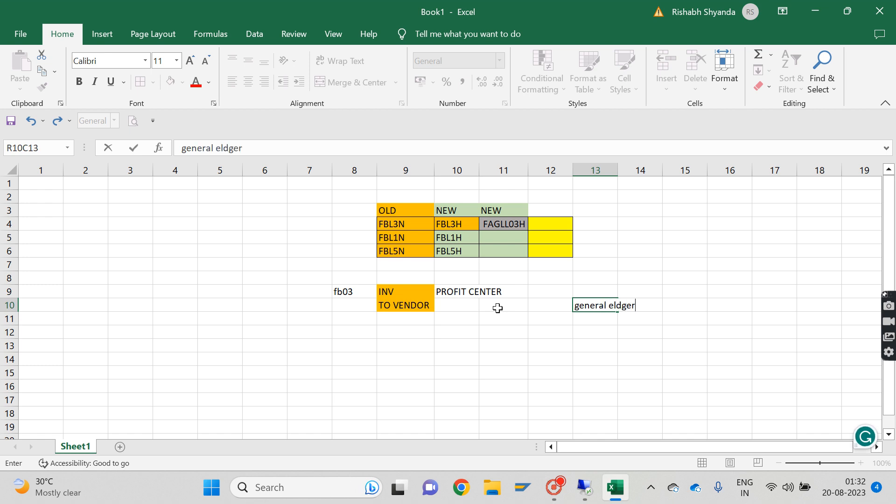
key(BackSpace)
key(BackSpace)
key(BackSpace)
key(BackSpace)
key(BackSpace)
key(BackSpace)
text(ledger view)
key(ctrl+Return)
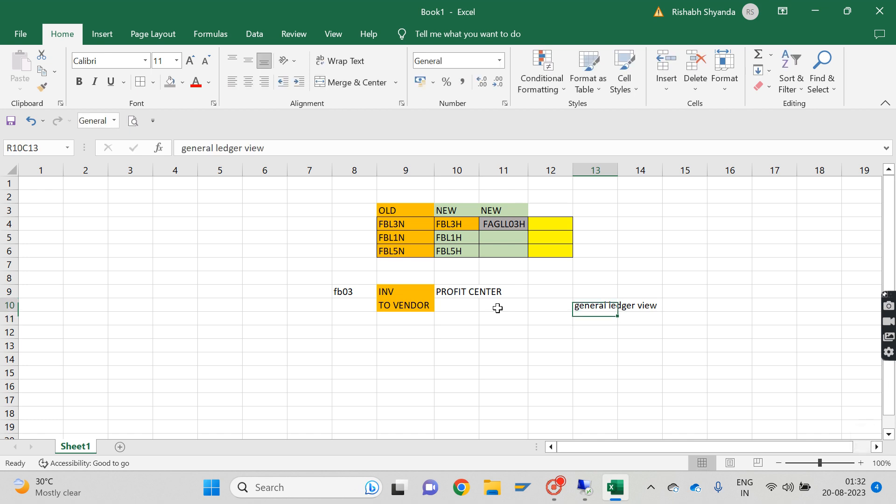
Step: Copy the INV, TO VENDOR and PROFIT CENTER block to row 9 of column 14 and autofit the width of column 13
key(Up)
drag(403, 293, 467, 305)
key(ctrl+c)
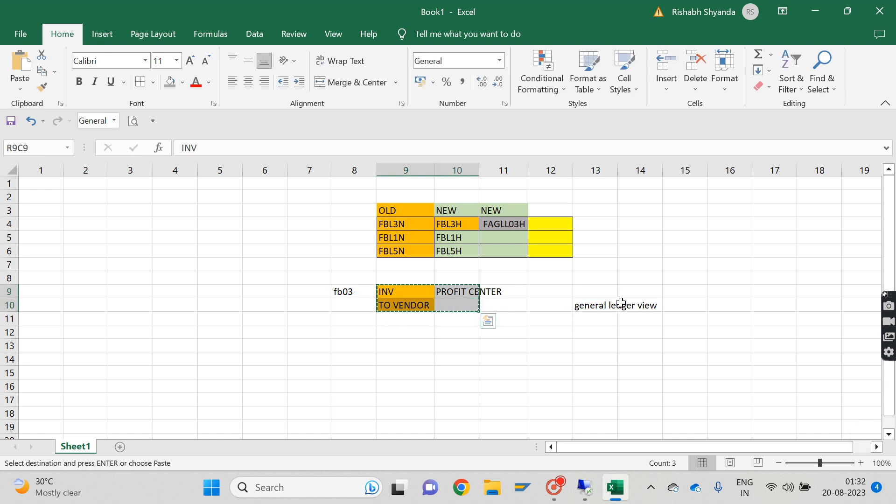
click(641, 296)
key(ctrl+v)
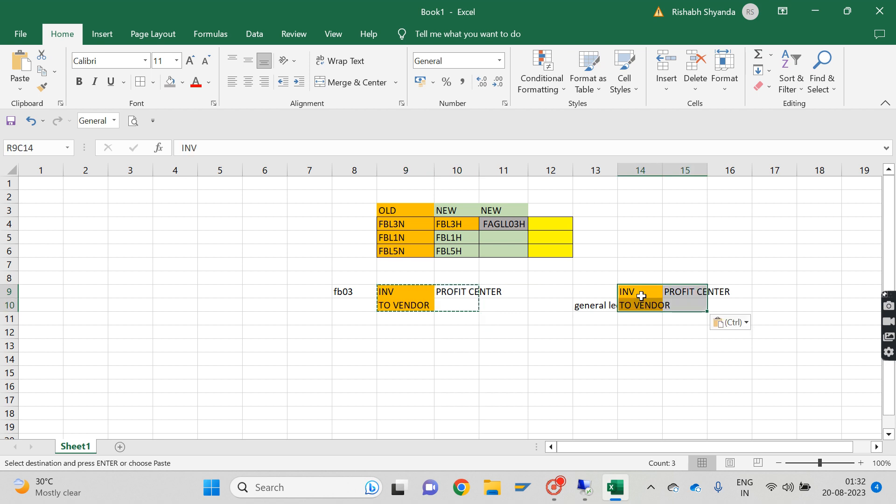
double_click(618, 169)
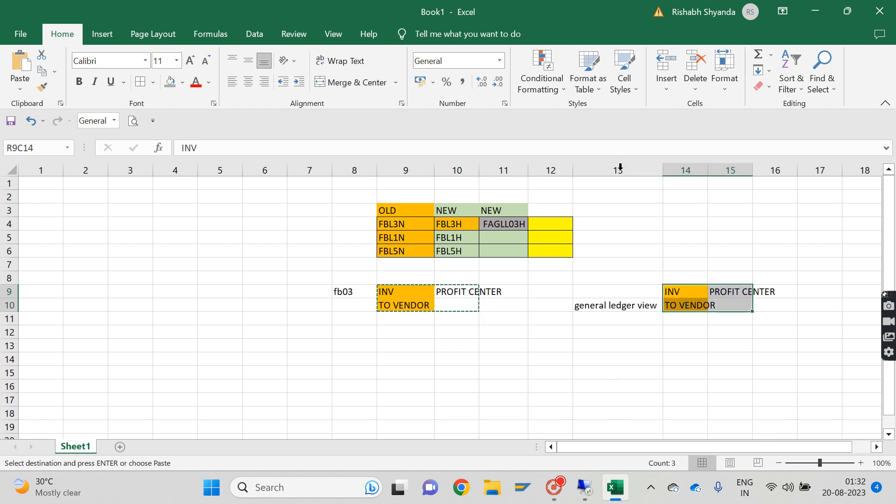
Step: Copy PROFIT CENTER into row 10 of column 15 in the general ledger view block
click(728, 290)
key(ctrl+c)
key(Down)
key(ctrl+v)
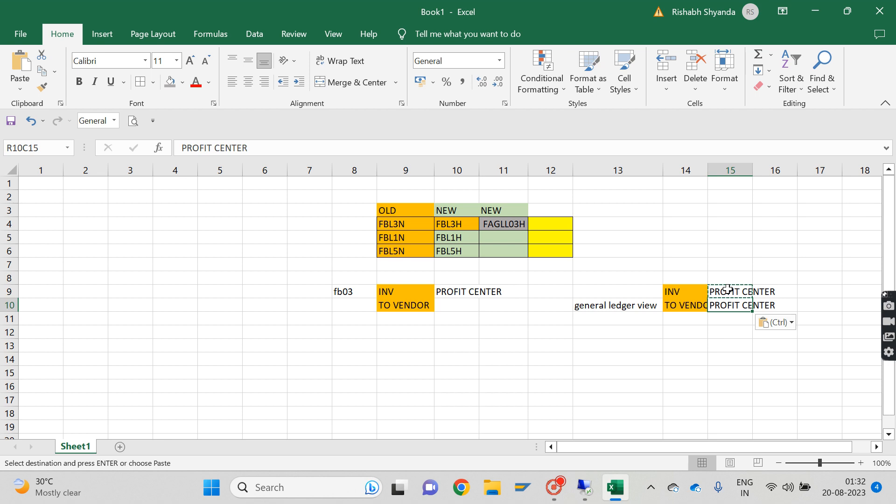
Step: Replace TO VENDOR in row 10 of column 14 with "creditor sundry" and autofit the width of column 14
click(690, 309)
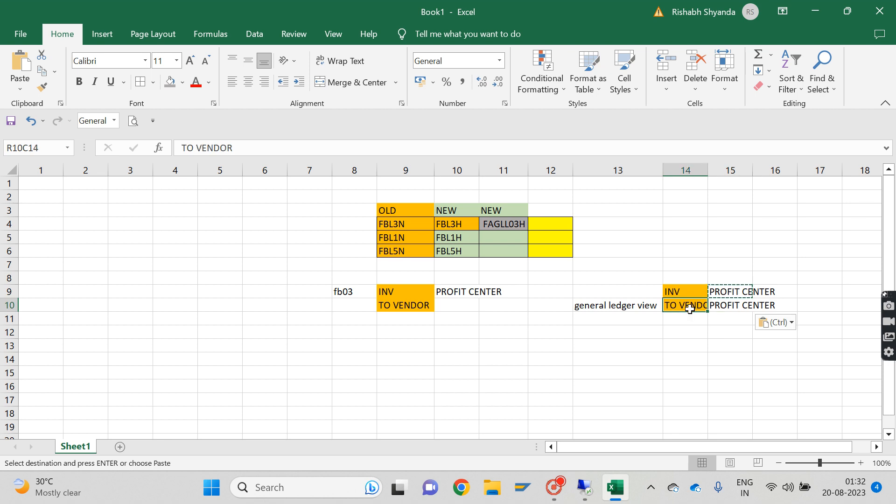
key(BackSpace)
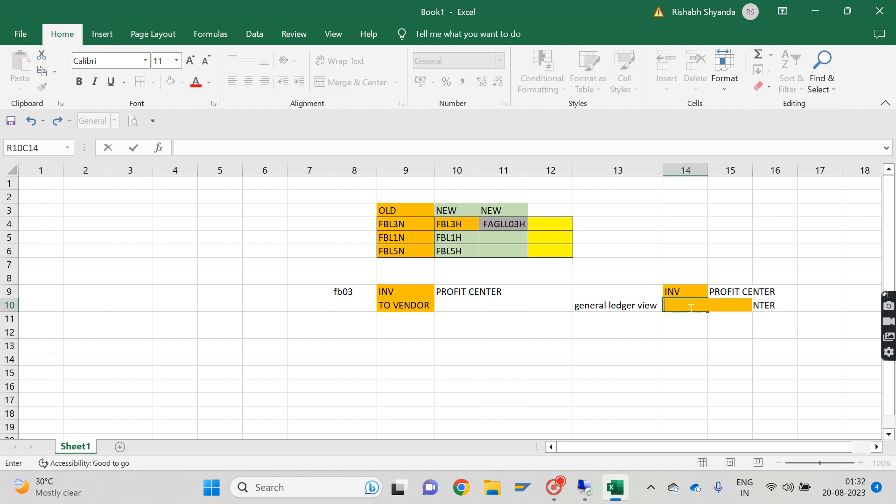
text(creditor)
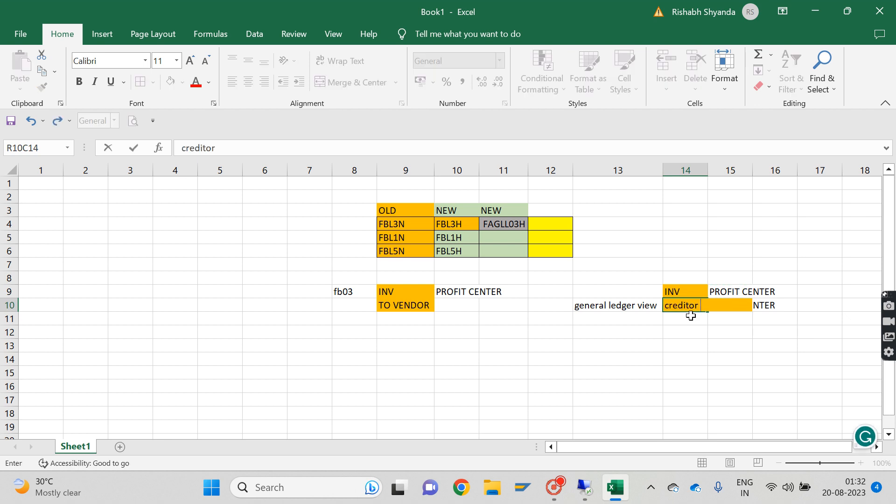
text( sundry)
key(Return)
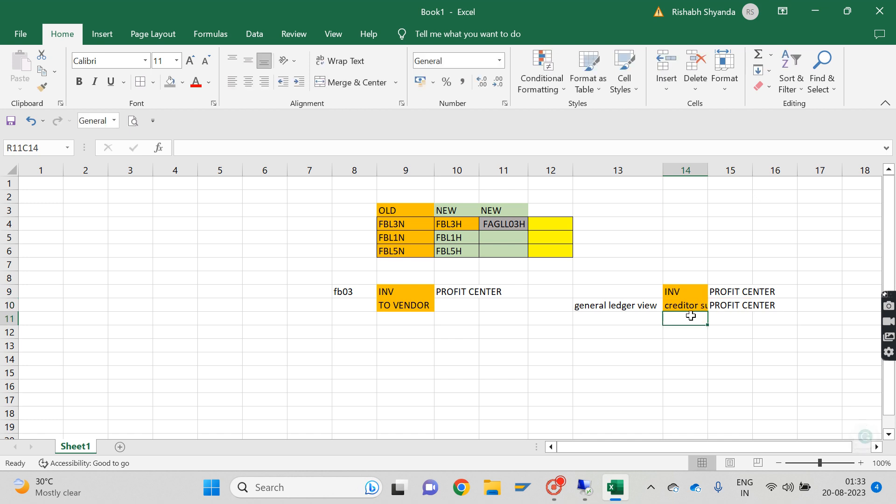
key(Up)
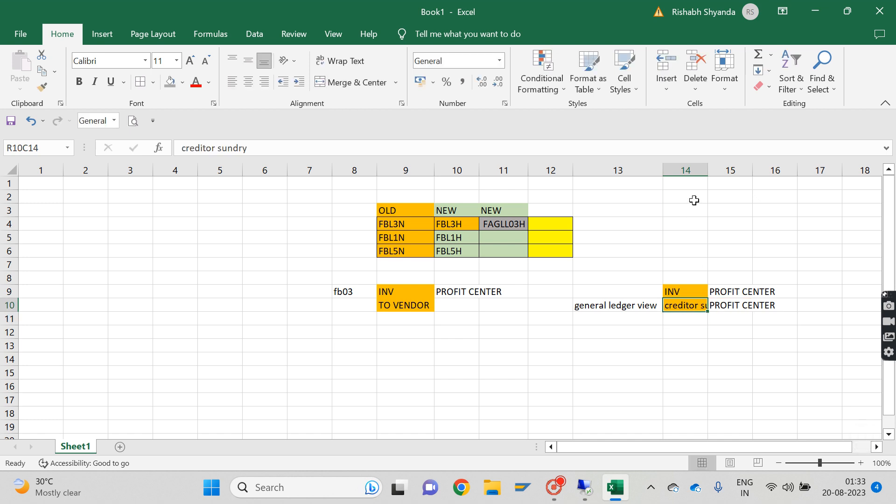
double_click(708, 170)
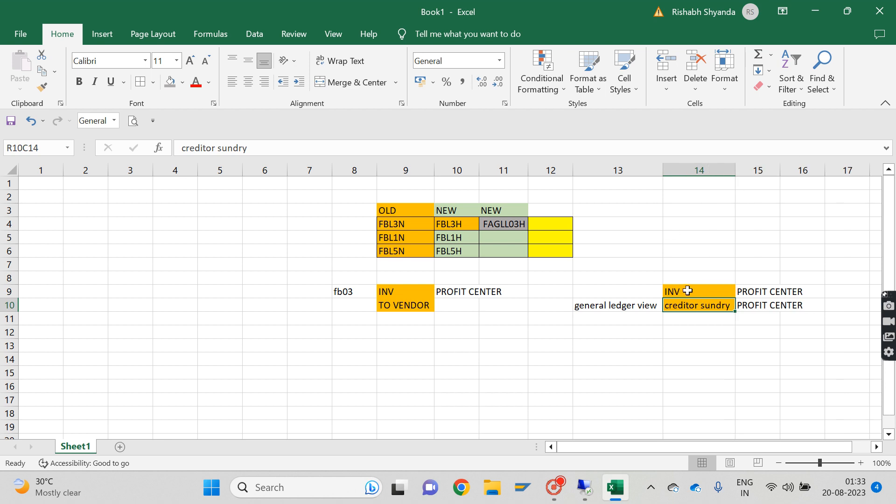
Step: Enter the label "entry view level" in row 9 of column 6, beside the fb03 block
drag(687, 291, 764, 305)
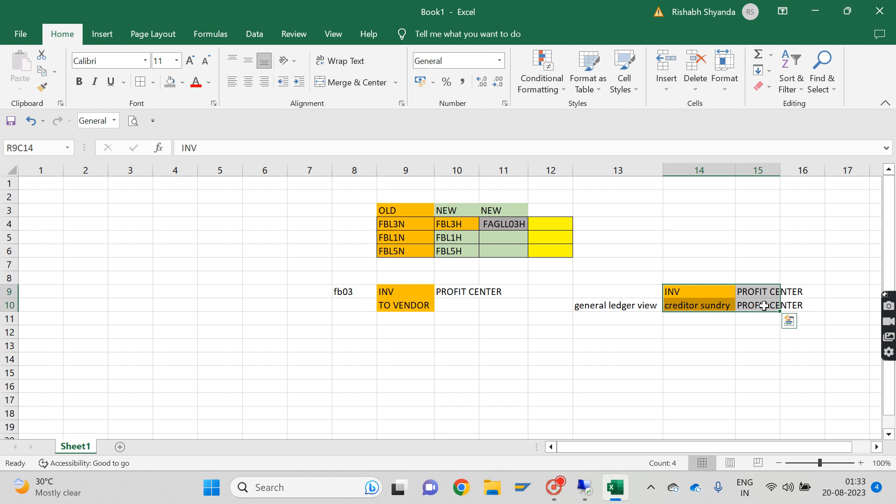
click(648, 306)
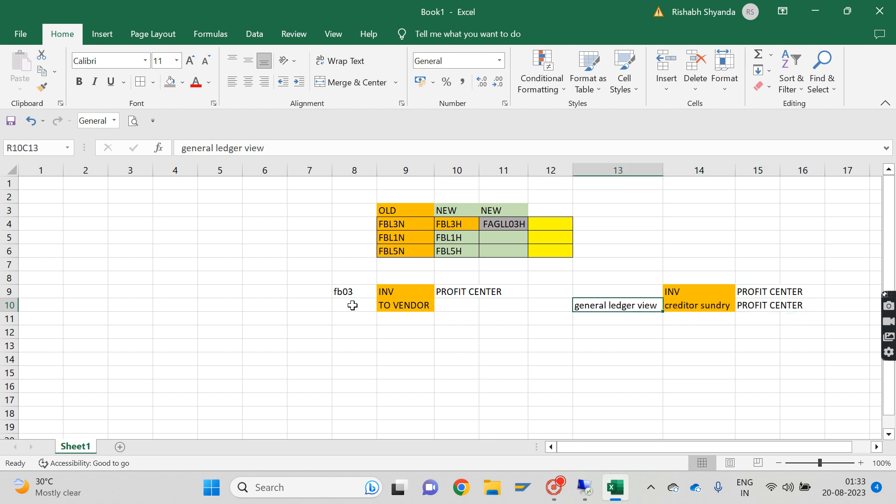
click(351, 304)
drag(274, 295, 283, 318)
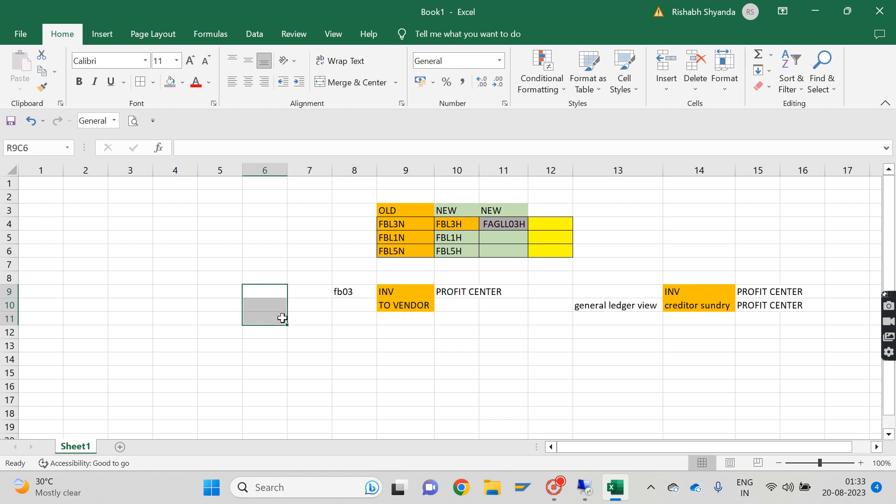
text(ent)
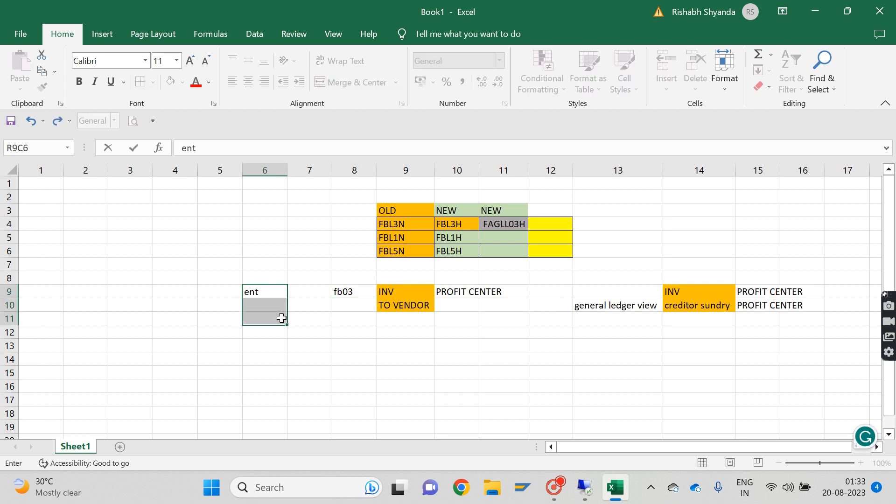
text(ry view lev)
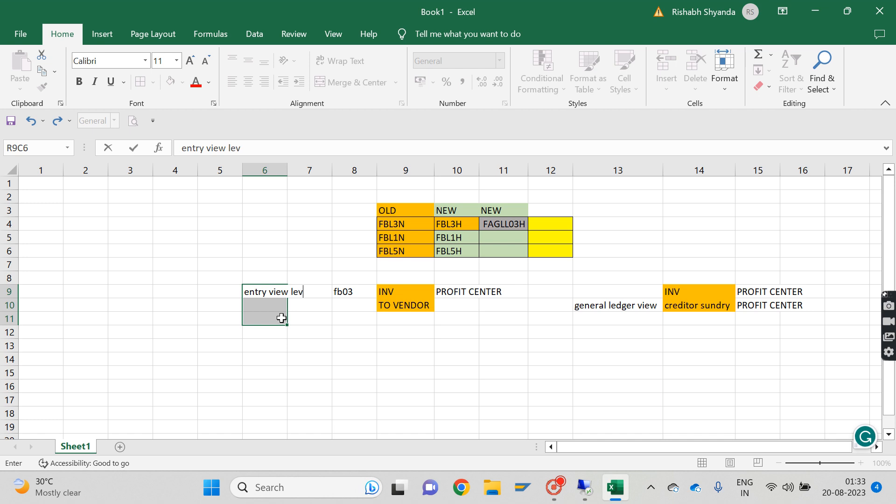
text(el)
key(Return)
key(Up)
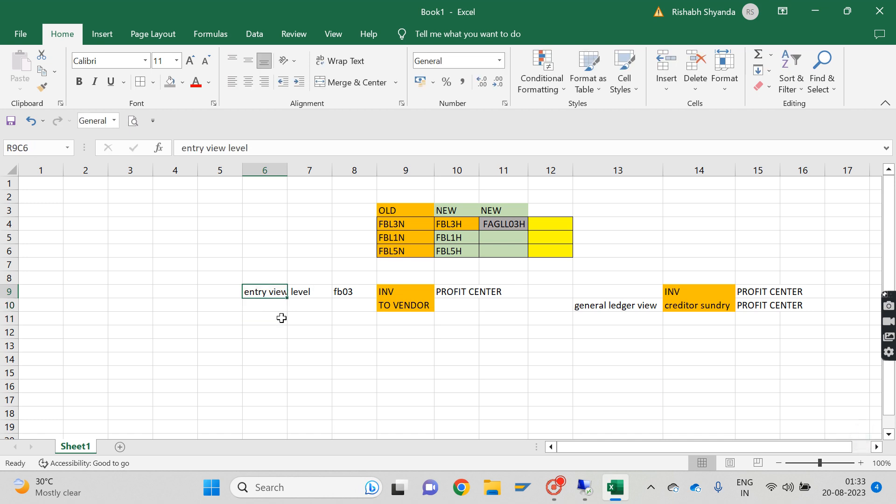
Step: Switch to the SAP line item display and open document 30001 of company code NIFT in the fb03 data entry view
click(588, 491)
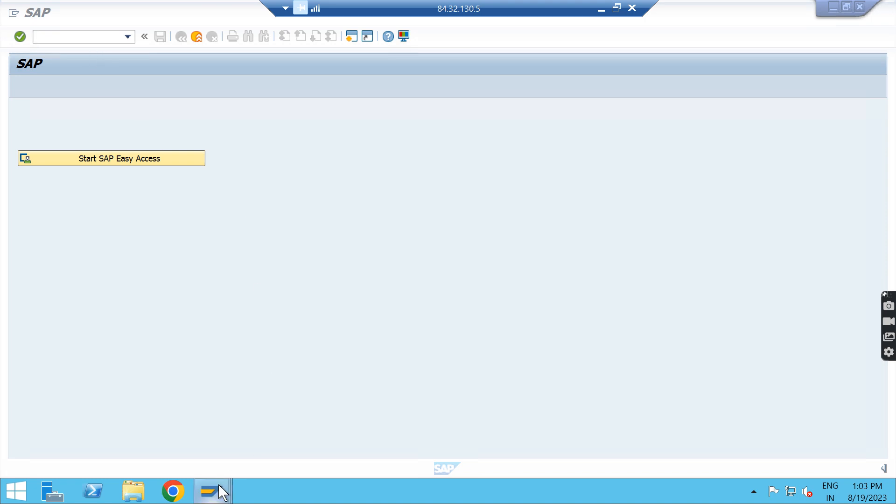
mouse_move(218, 485)
click(260, 438)
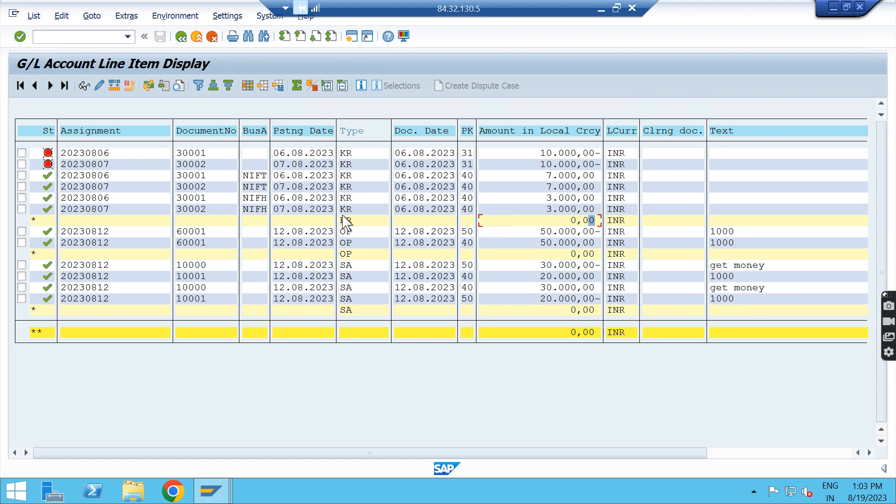
click(197, 198)
click(84, 37)
text(/nfb03)
key(Return)
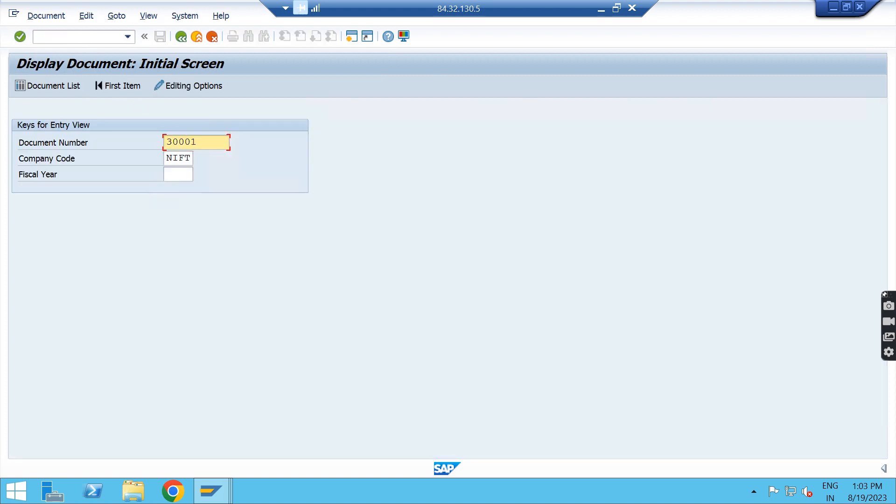
key(Return)
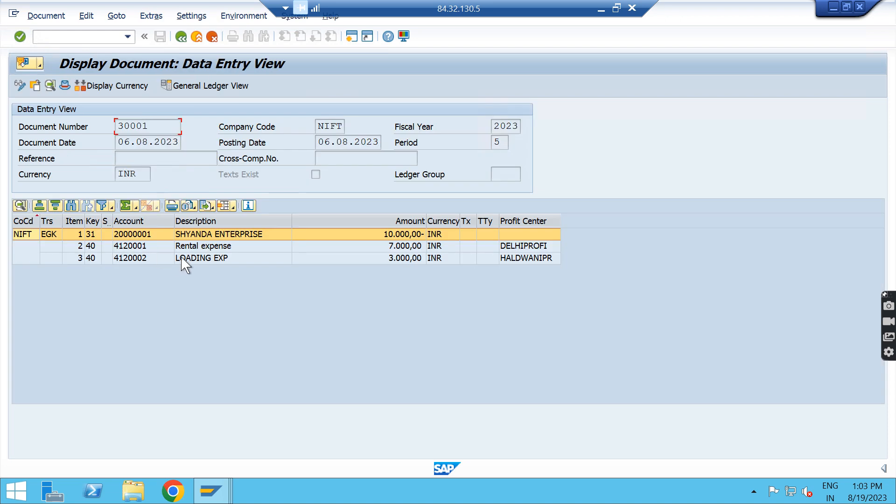
Step: Examine the vendor, Rental expense and LOADING EXP lines in the data entry view and compare their profit center assignments
click(164, 235)
click(201, 236)
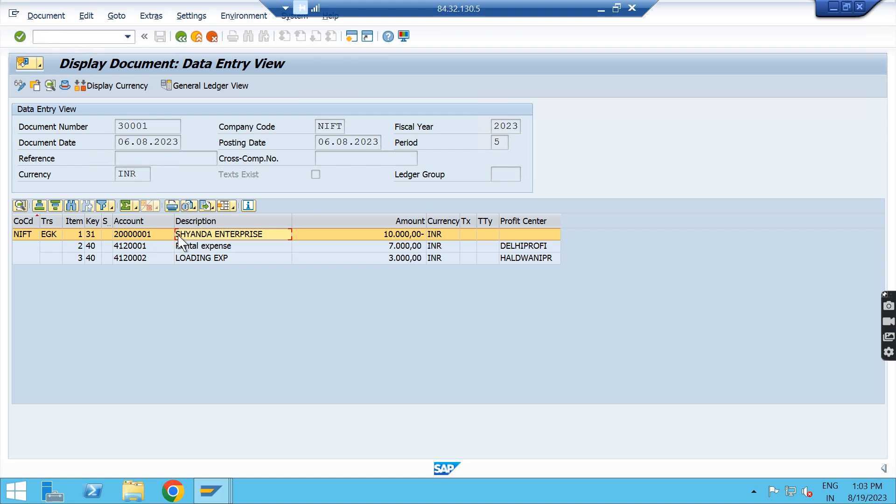
click(187, 247)
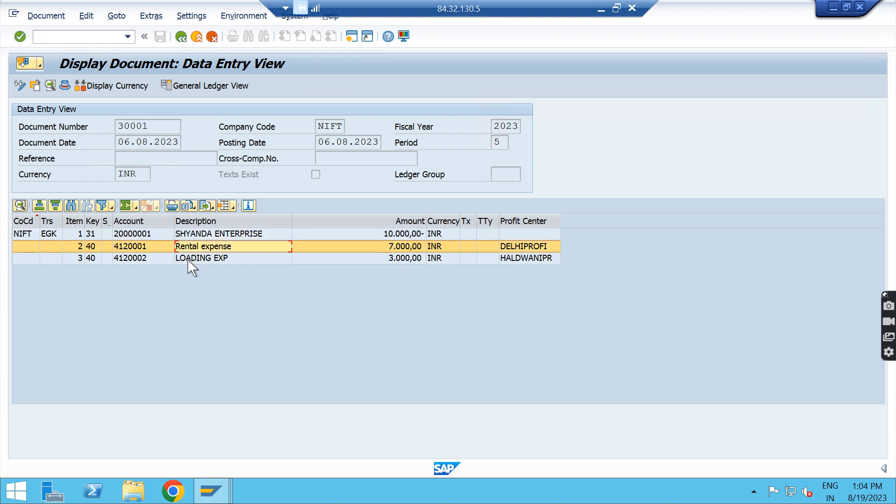
click(191, 260)
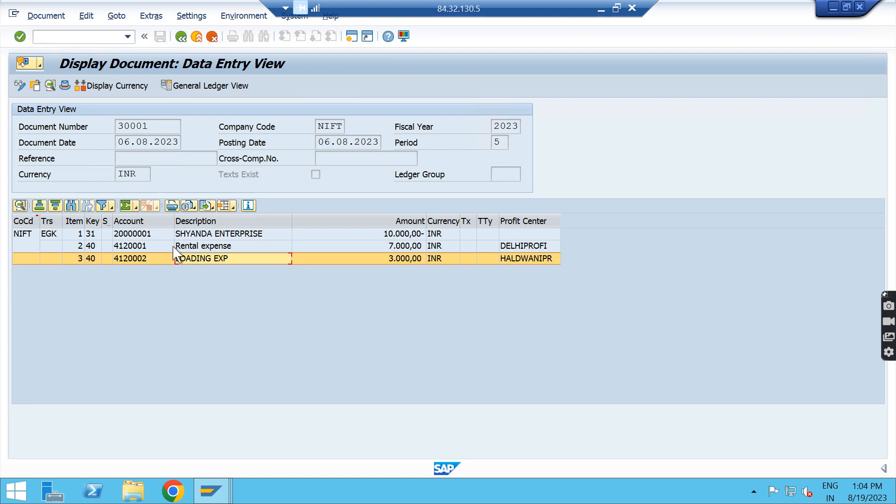
click(172, 247)
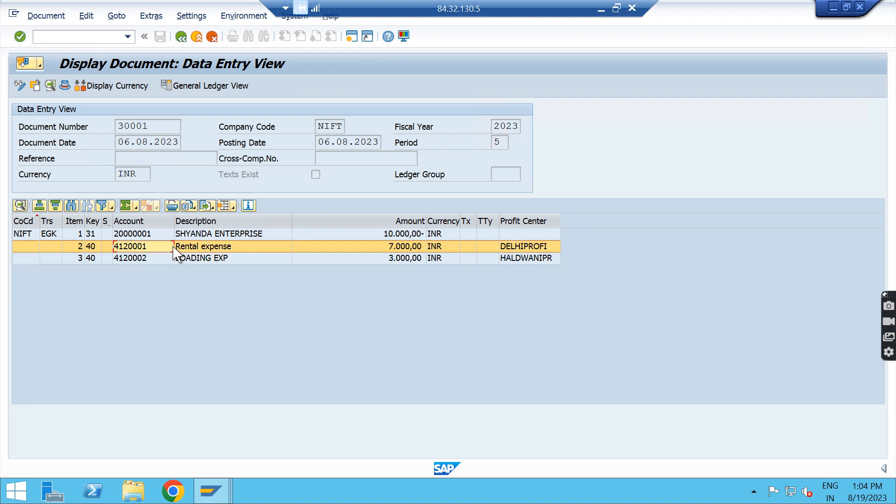
click(200, 235)
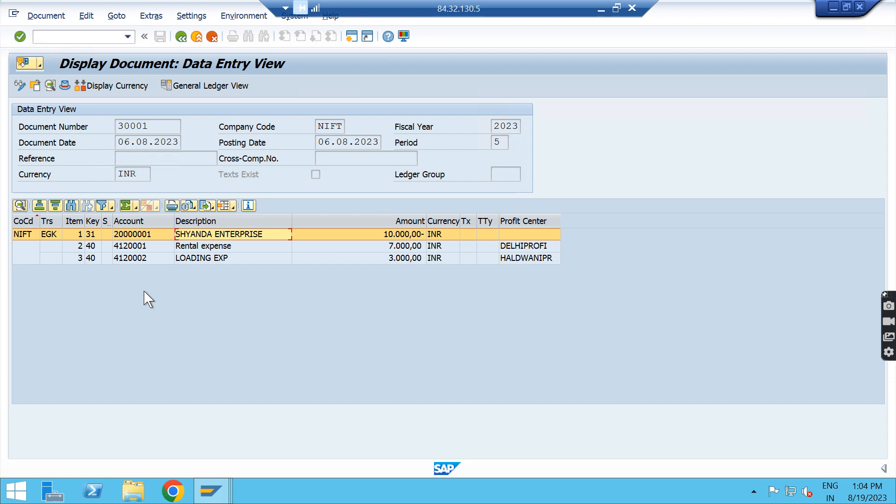
Step: Display the document in general ledger view and total the Amount column with subtotals by Profit Center
click(215, 89)
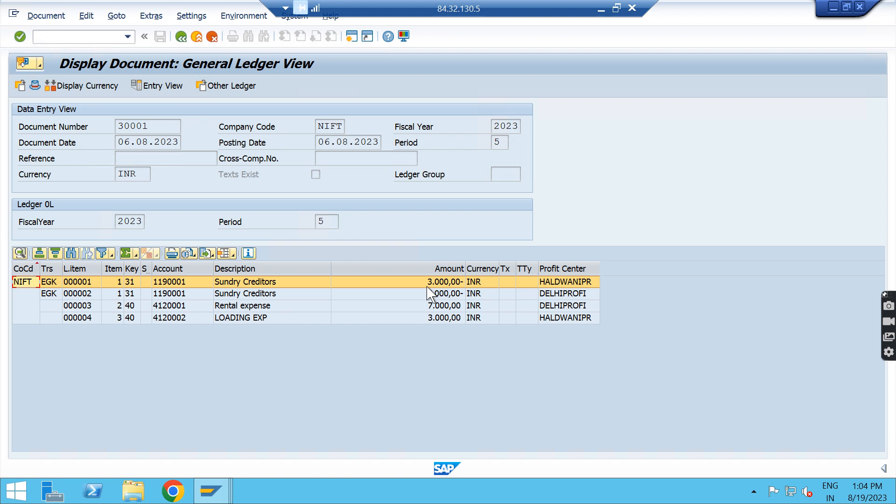
click(550, 269)
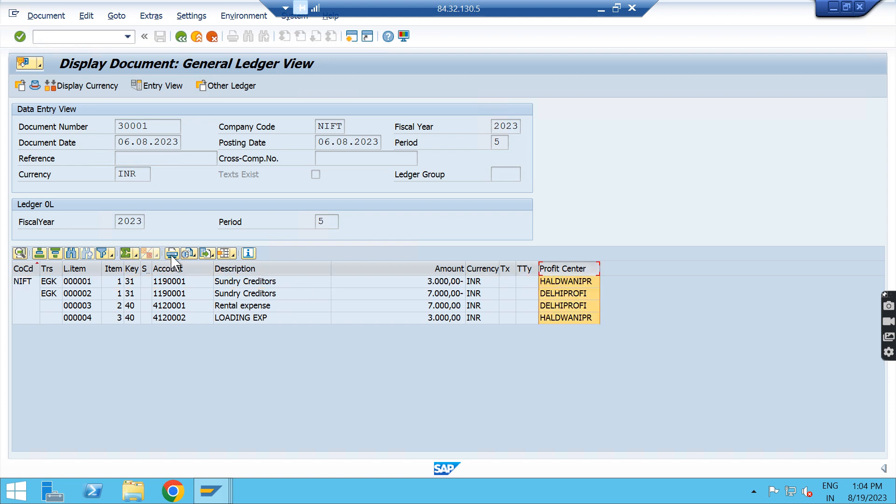
click(427, 268)
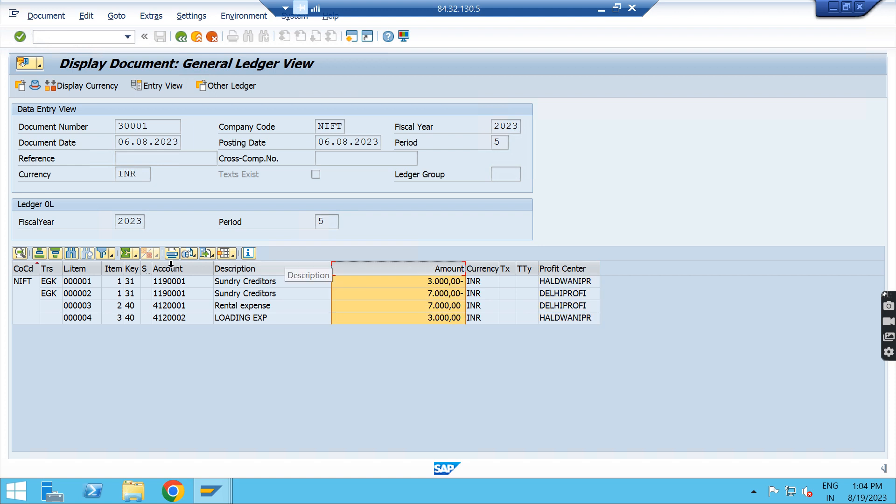
click(125, 253)
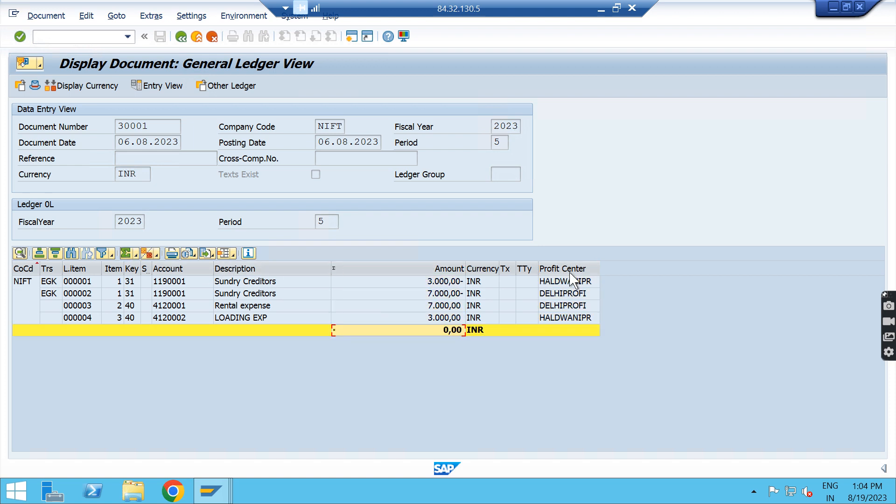
click(570, 270)
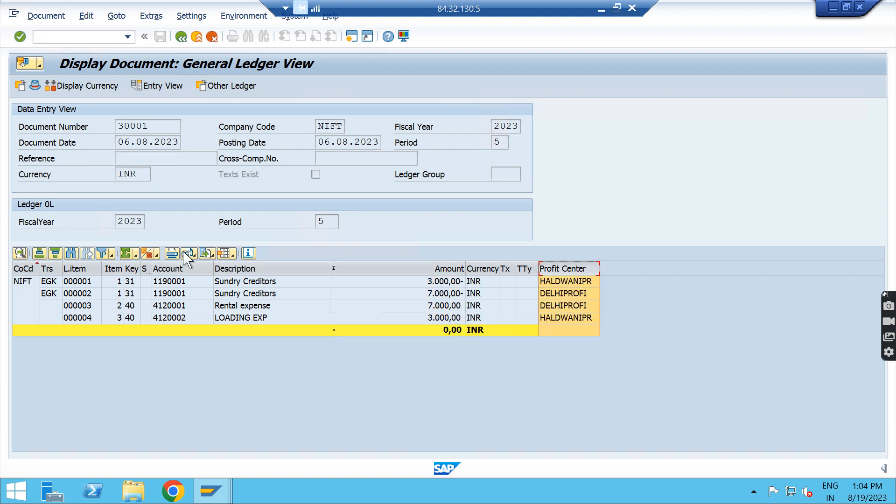
click(145, 253)
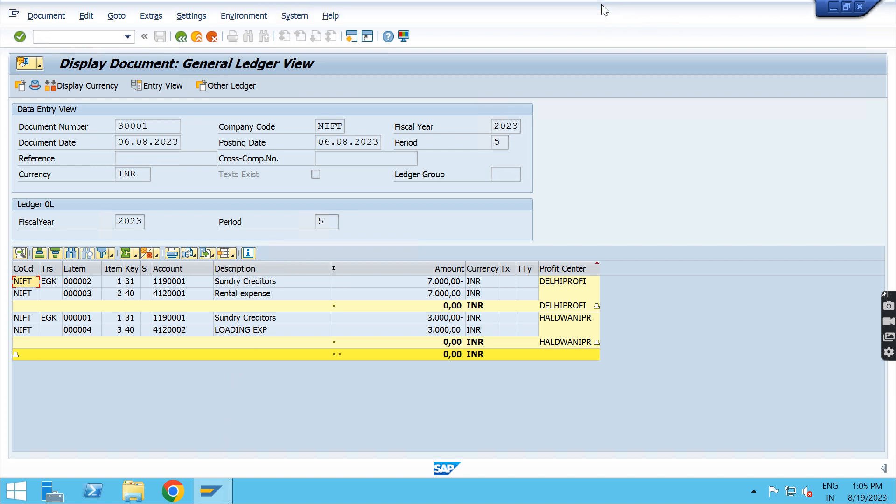
Step: Copy the code FAGLL03H from the Excel overview and open that transaction in SAP with /n
click(603, 6)
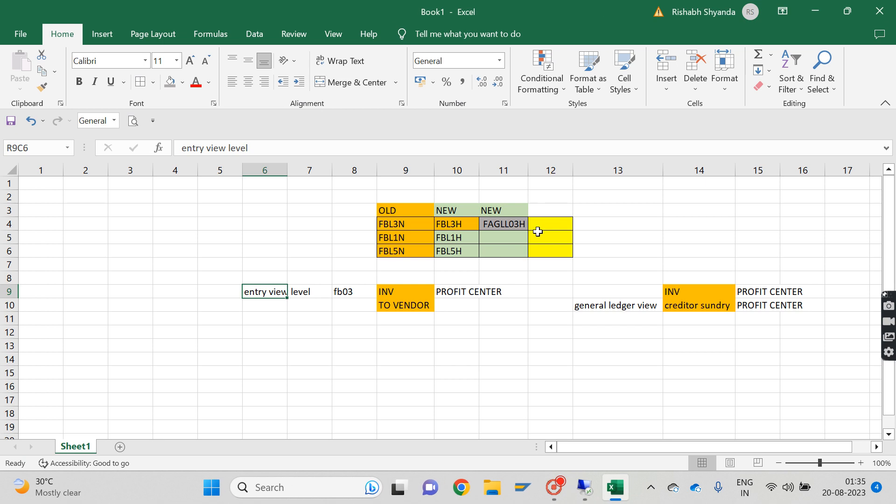
click(505, 228)
key(ctrl+c)
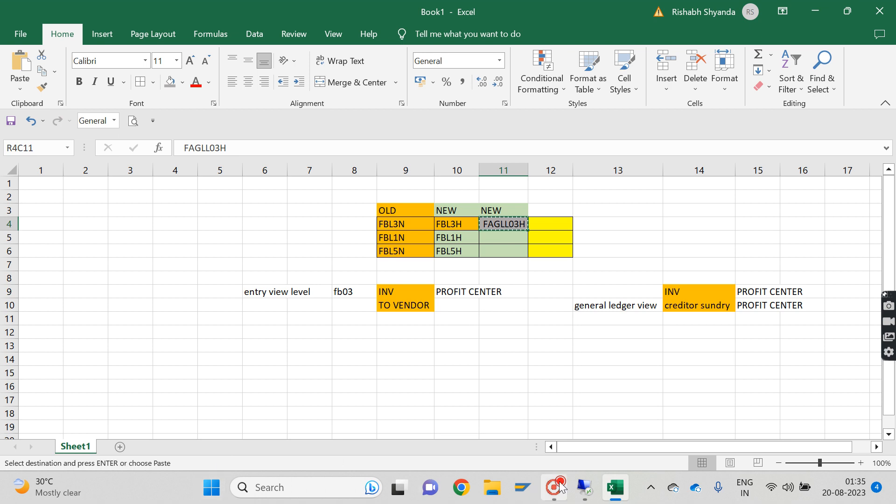
click(584, 488)
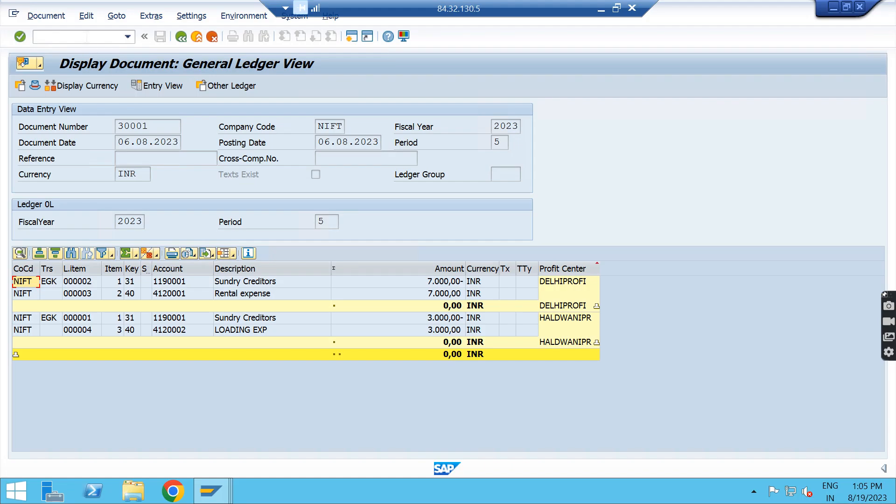
click(84, 36)
text(/n)
key(ctrl+v)
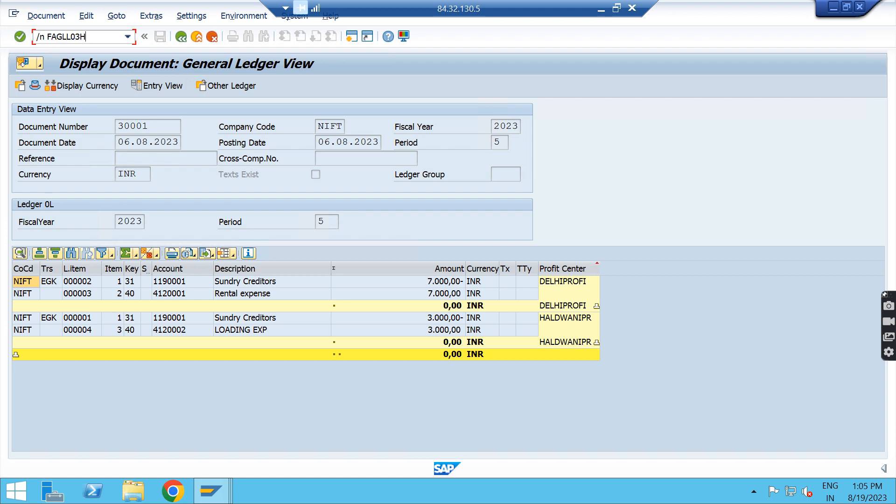
key(Return)
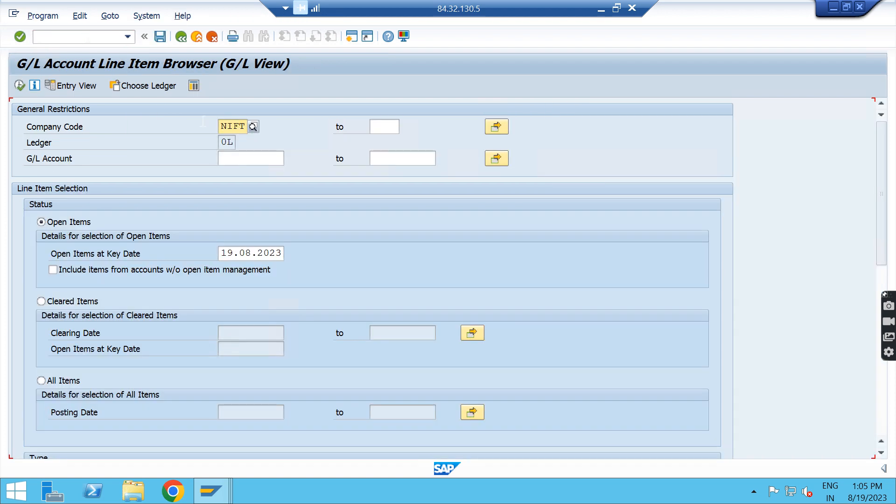
Step: Select all items for company code NIFT in ledger 0L across every G/L account and run the line item browser
click(253, 159)
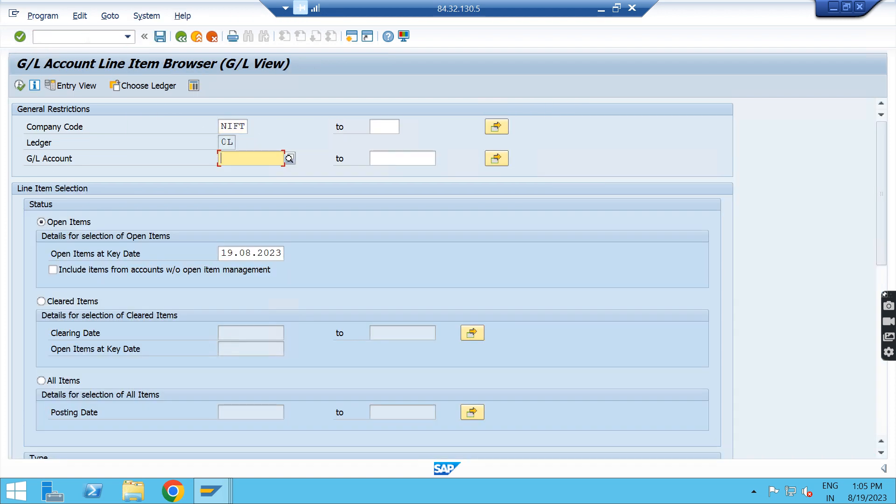
click(226, 142)
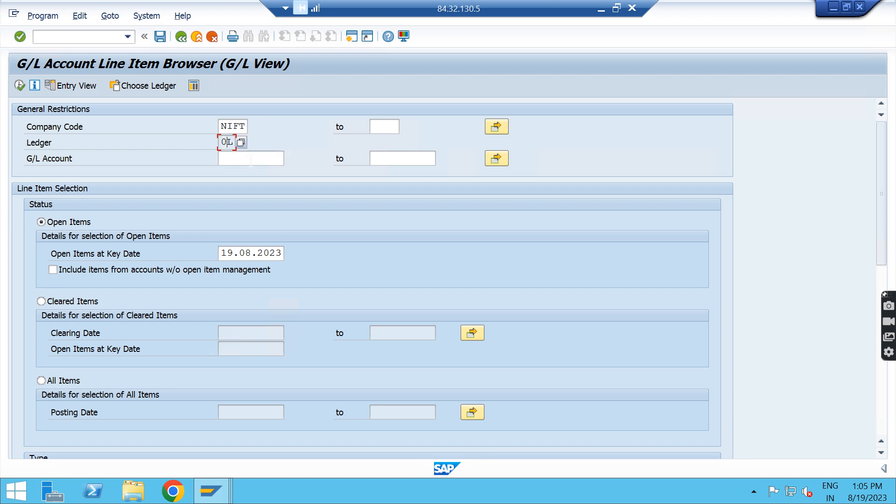
click(250, 159)
click(232, 143)
scroll(70, 299, down, 3)
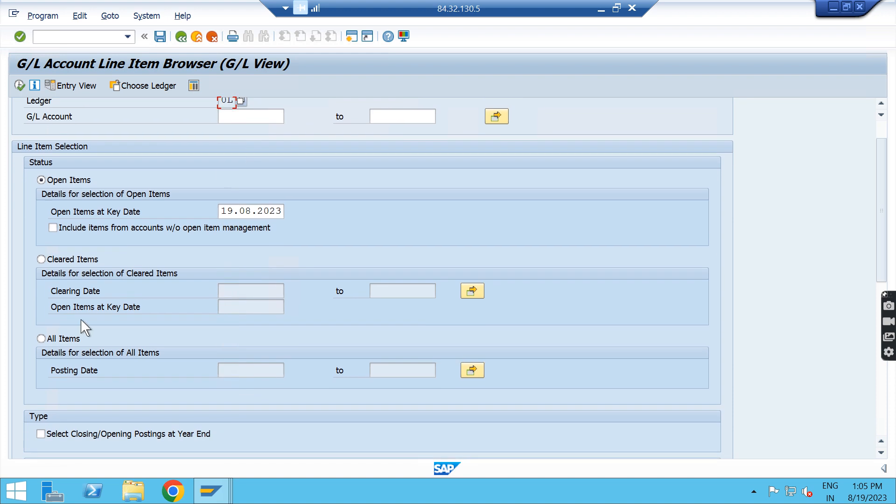
click(41, 339)
scroll(116, 324, down, 10)
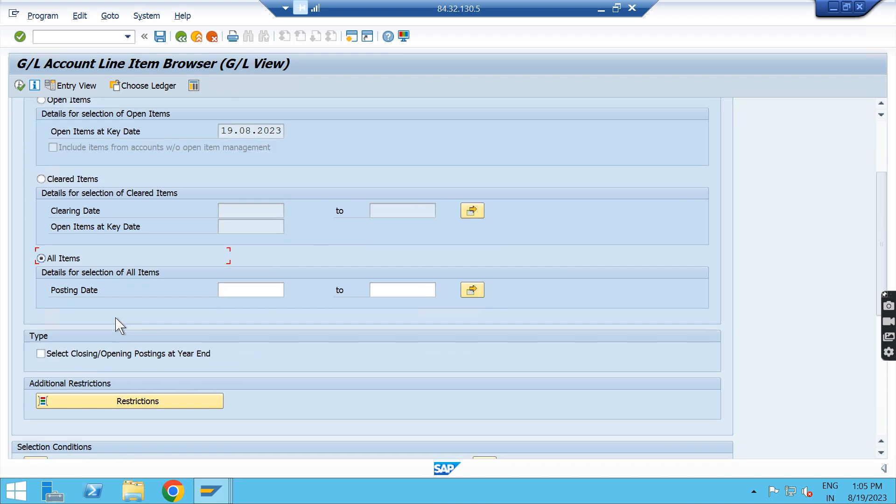
scroll(117, 325, down, 15)
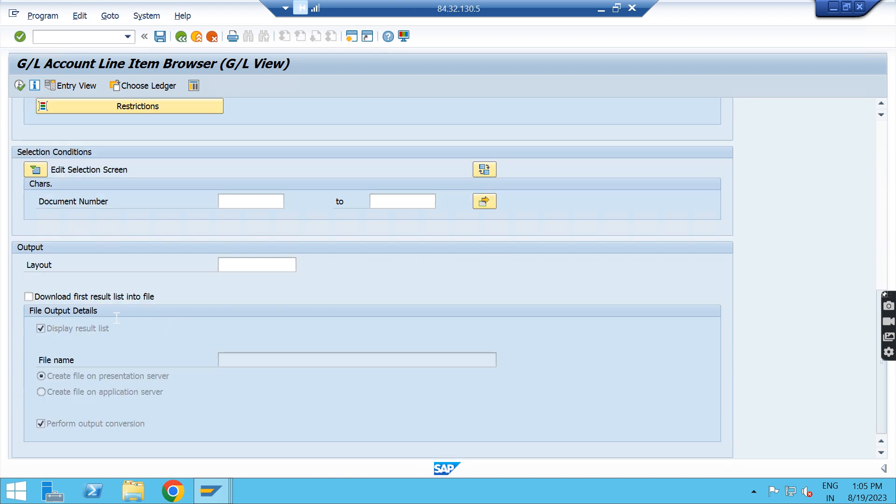
click(20, 86)
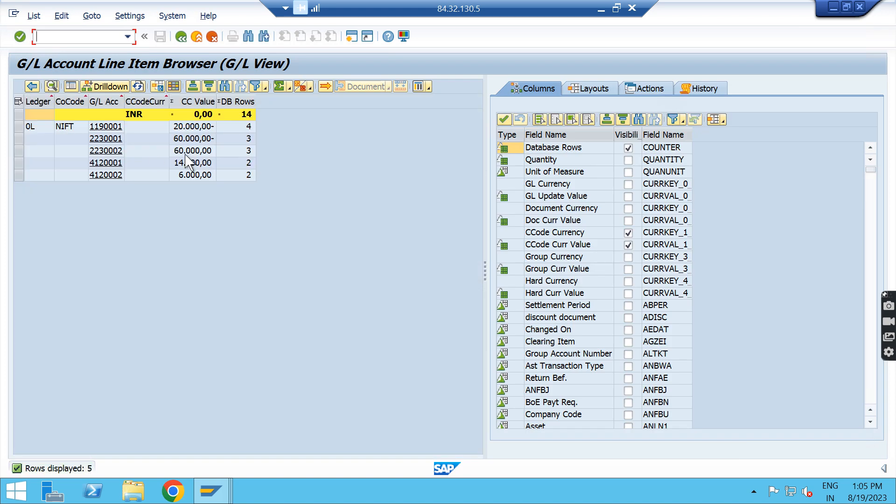
Step: Filter the available columns to Selected Detail Fields and add the Vendor column to the G/L account list
click(684, 123)
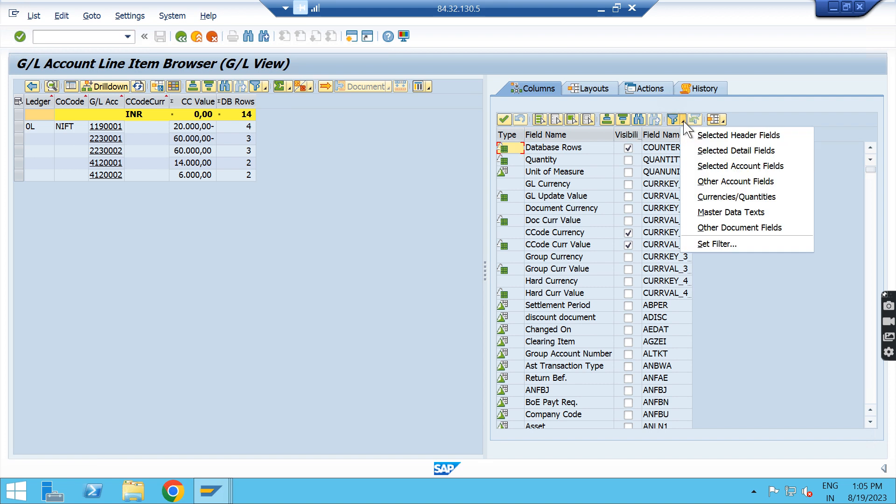
click(742, 150)
scroll(565, 355, down, 1)
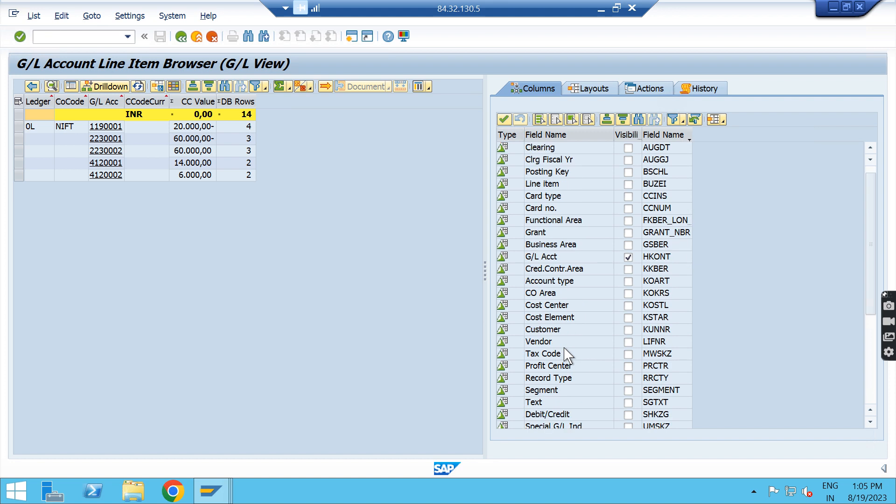
click(629, 343)
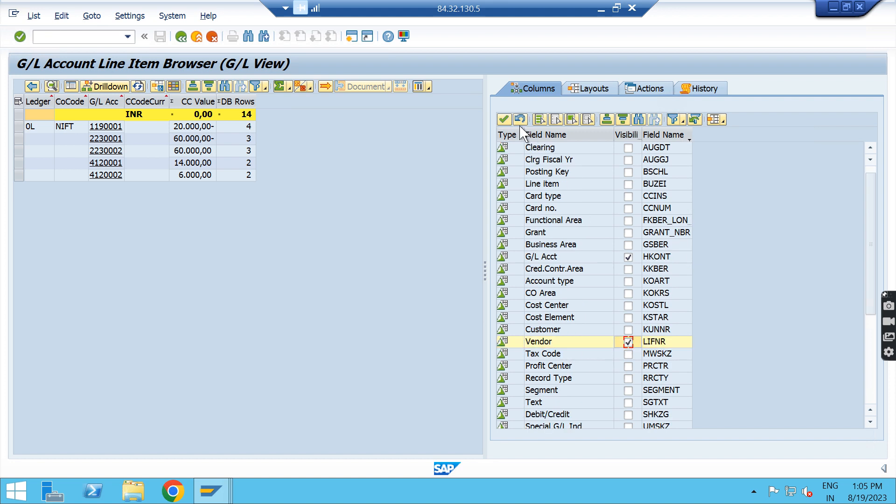
click(505, 120)
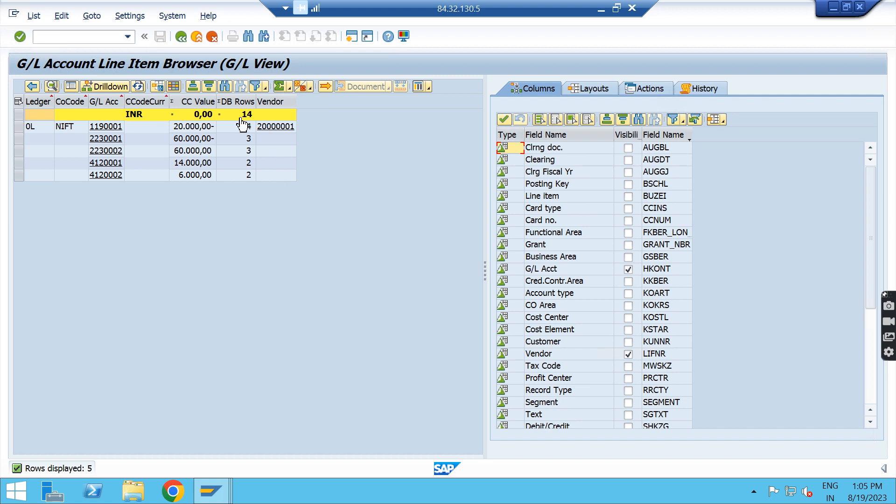
Step: Leave the G/L account line item browser with /n
click(72, 36)
text(/n)
key(Return)
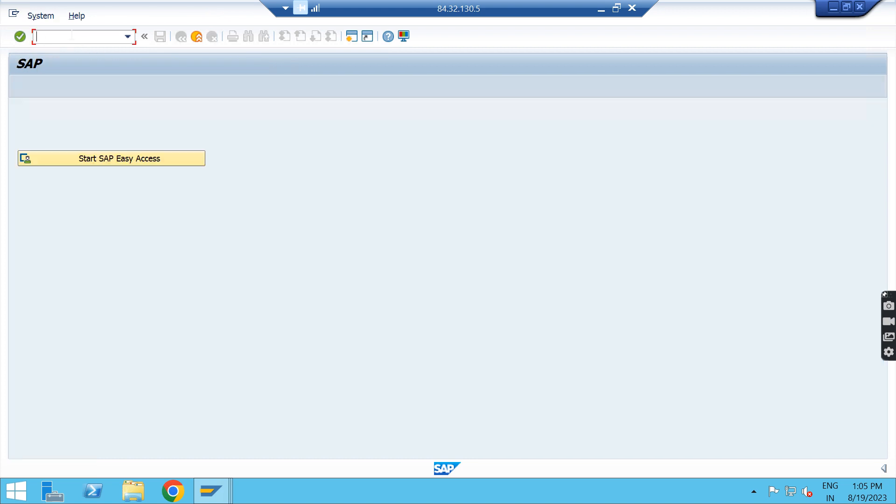
Step: Switch to the Excel overview and compare the old vendor report FBL1N with its new counterpart FBL1H
click(601, 8)
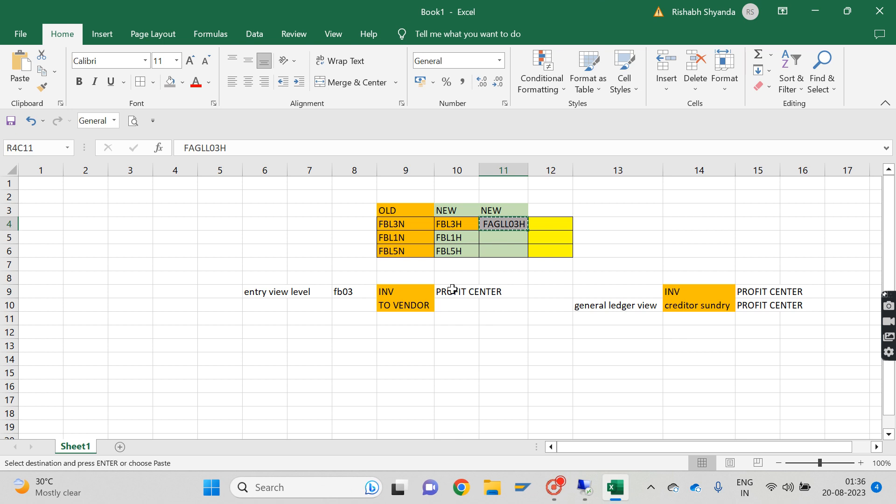
click(409, 242)
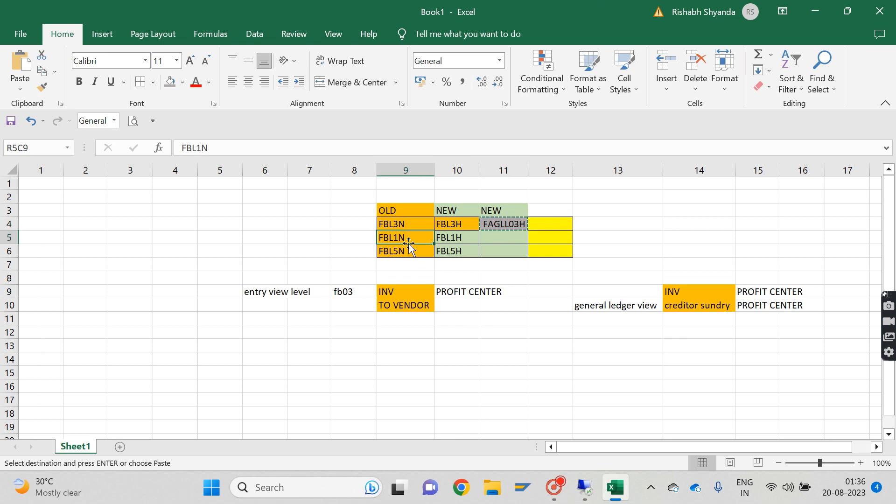
key(Right)
click(406, 242)
click(440, 238)
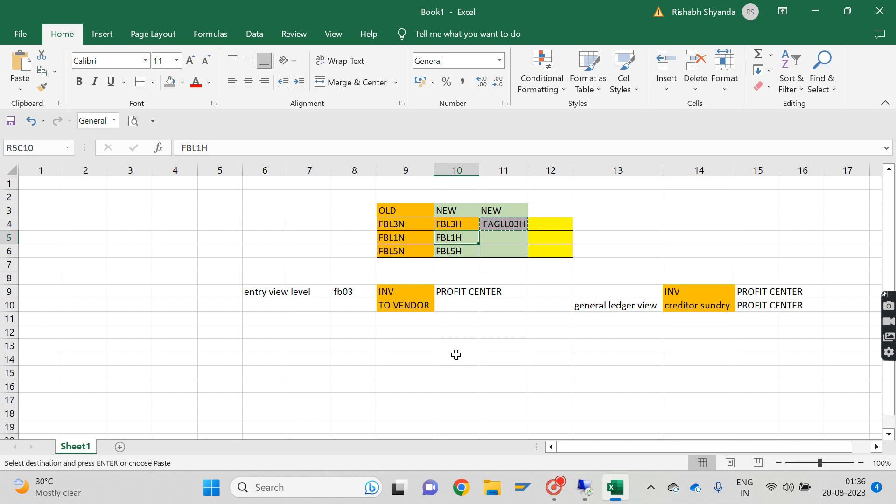
Step: Switch back to SAP and open the Vendor Line Item Browser, transaction FBL1H, with /n
click(591, 492)
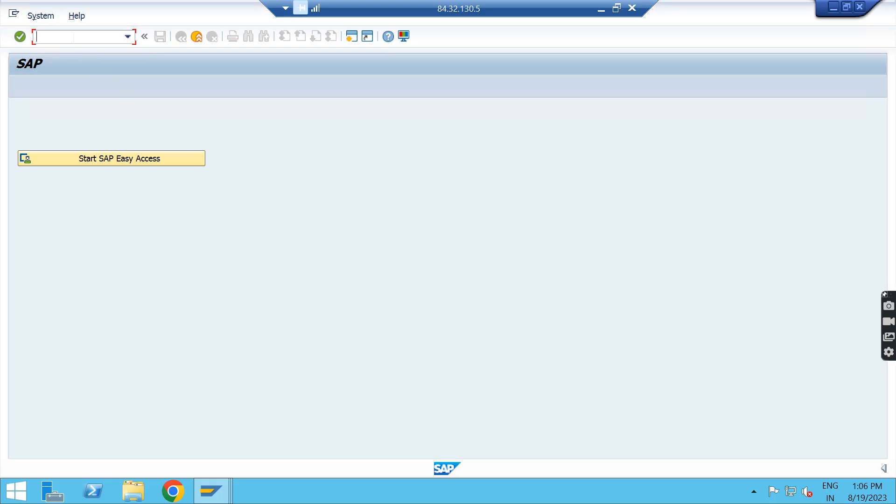
text(/nfb)
text(l1n)
key(Return)
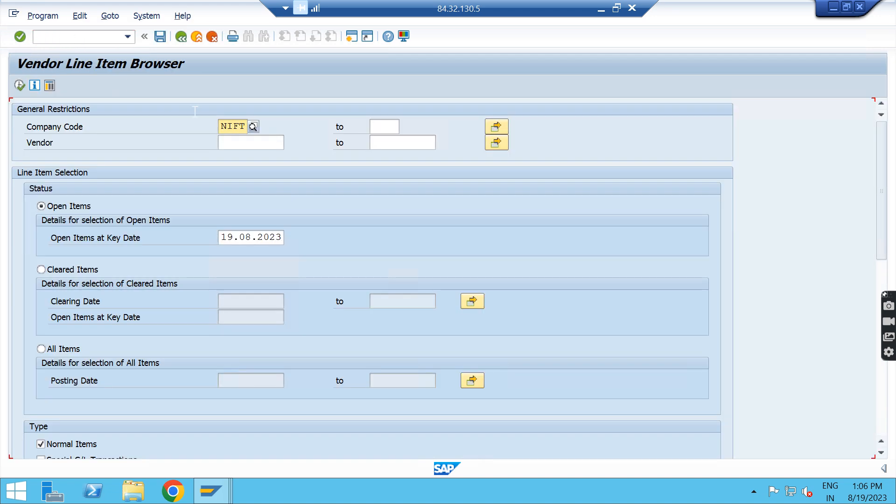
Step: Set the vendor selection to All Items and review the item types and remaining selection criteria
click(42, 349)
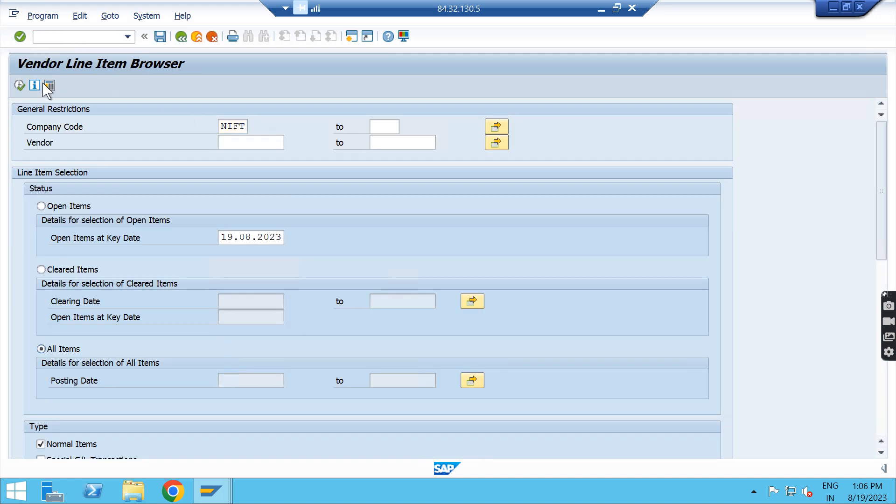
scroll(104, 229, down, 3)
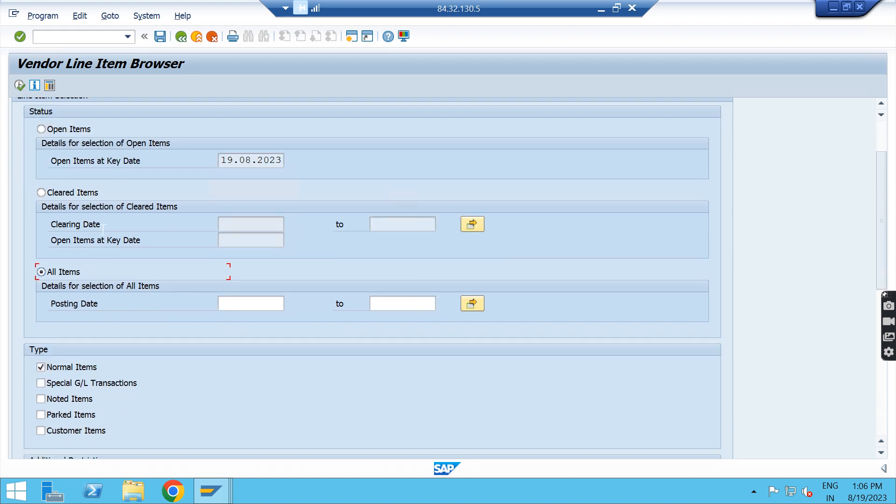
scroll(104, 229, down, 2)
scroll(84, 346, down, 2)
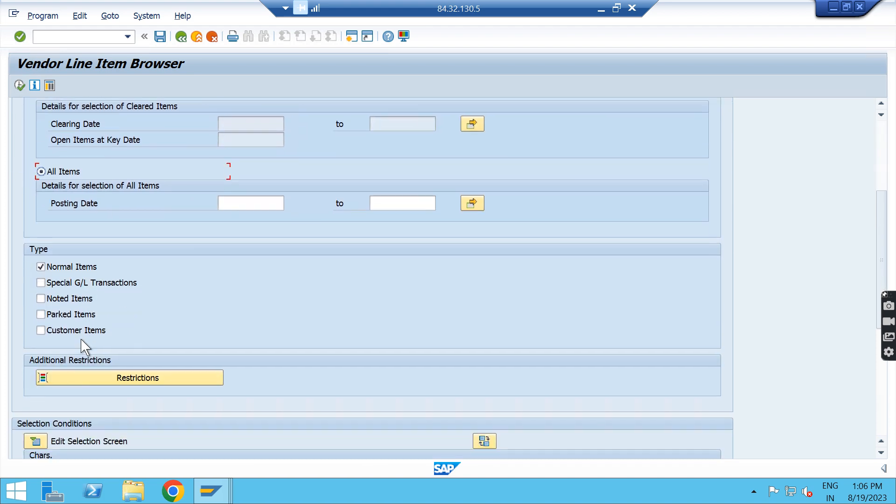
scroll(84, 346, down, 4)
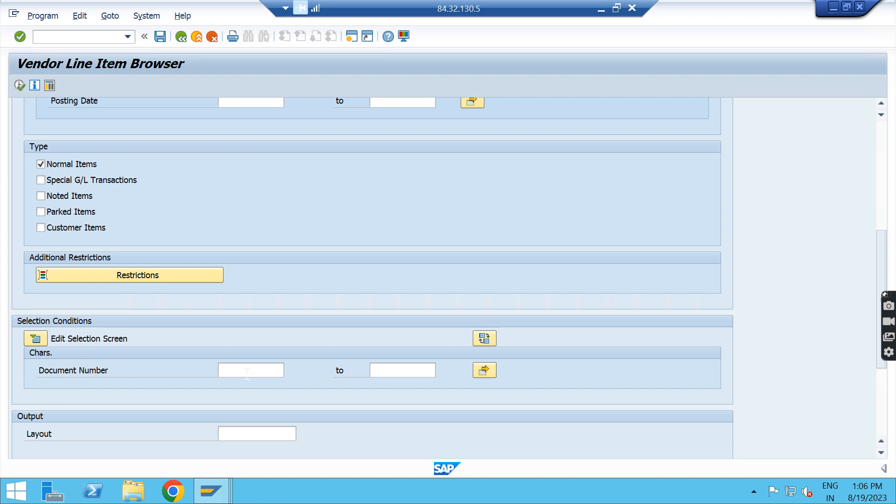
scroll(103, 332, down, 1)
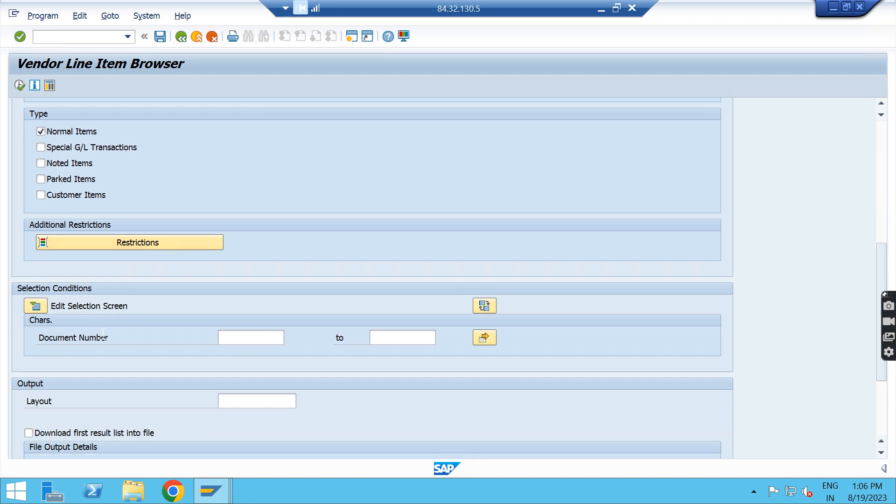
Step: Show the Field Selection for the selection screen, accept it without changes and run the report for company code NIFT
click(35, 306)
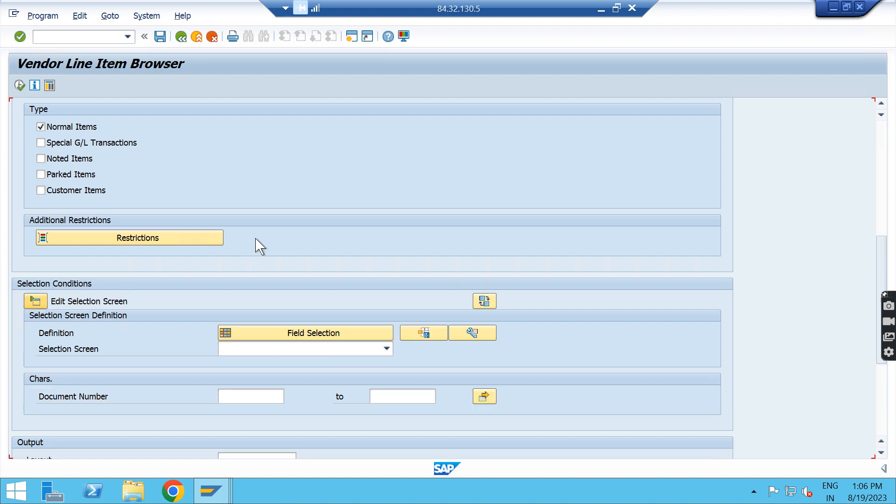
click(286, 331)
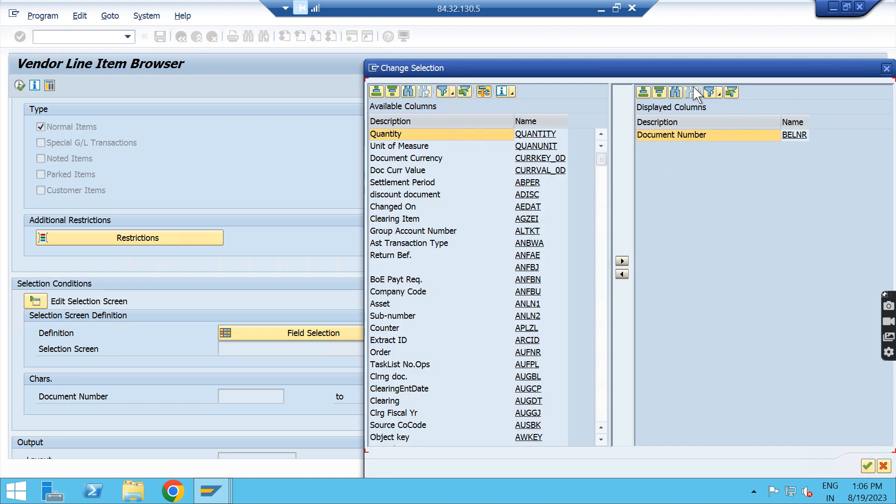
key(Return)
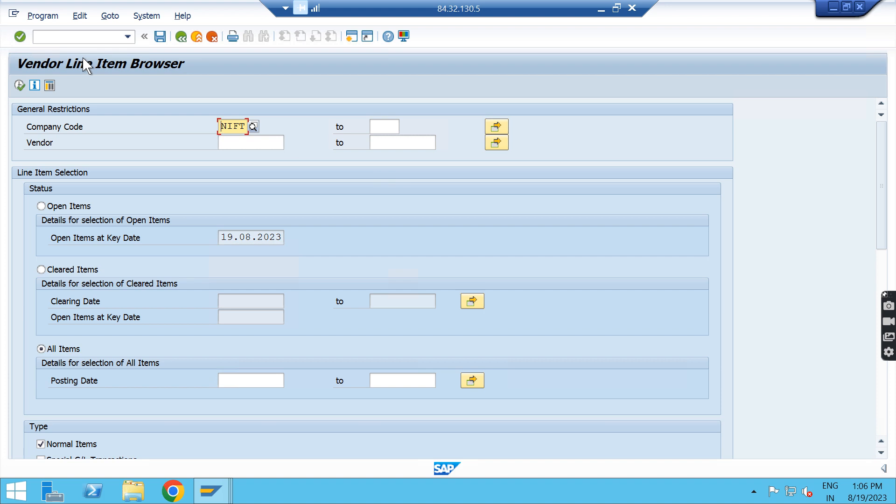
click(19, 86)
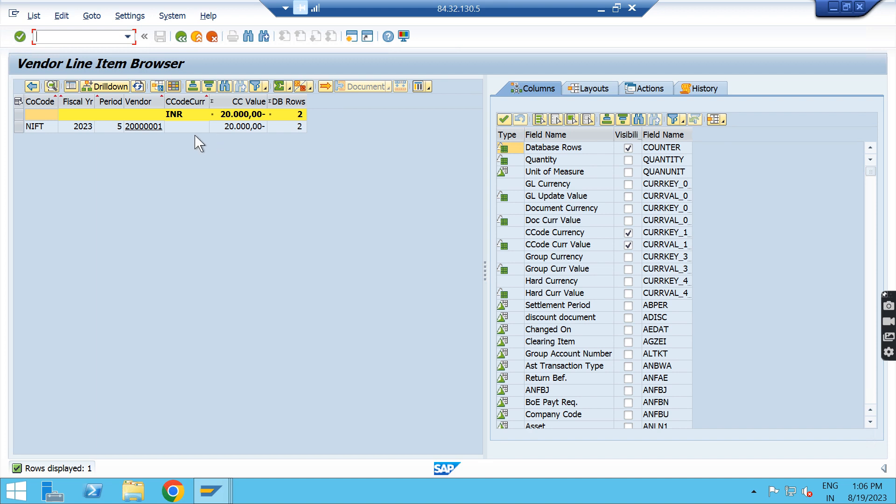
Step: Call the line item report for the NIFT vendor row, view its documents and return to the browser
click(19, 127)
click(428, 86)
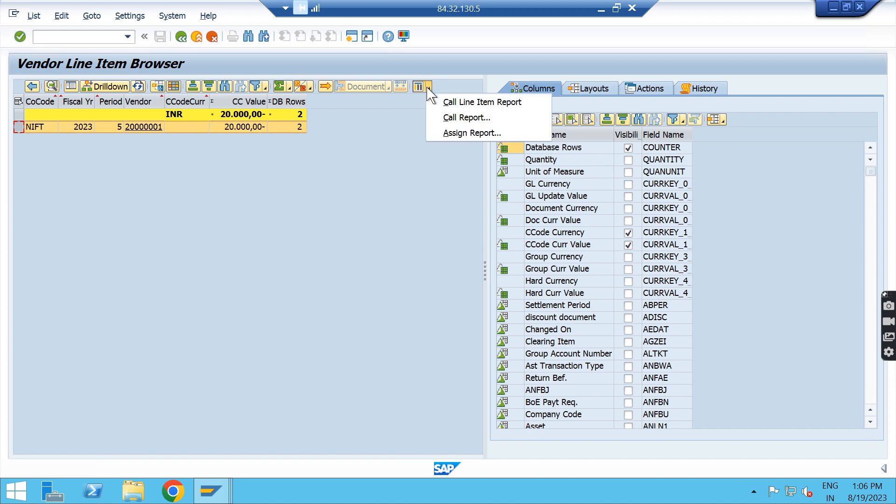
click(457, 107)
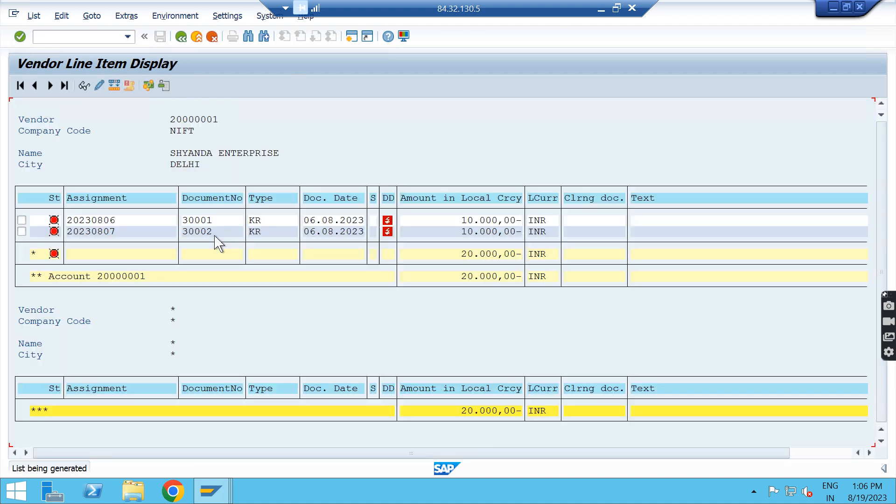
click(183, 38)
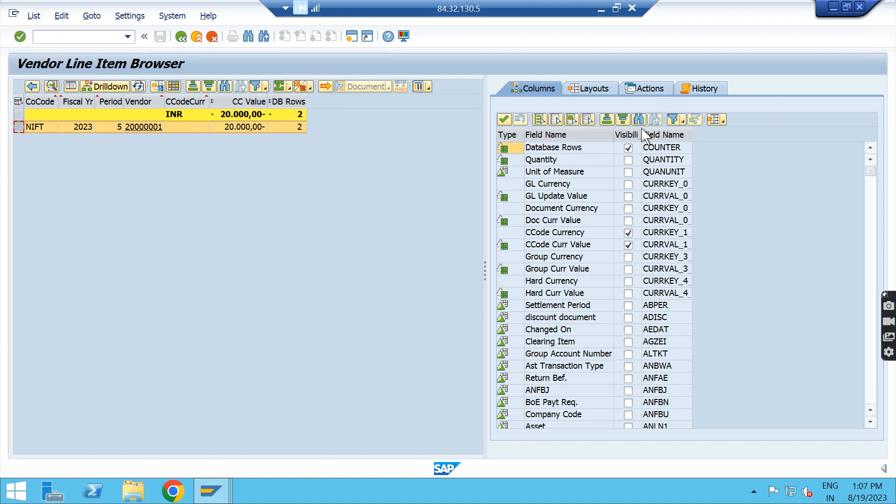
Step: Filter the available columns to Selected Header Fields and add the Document type column to the vendor list
click(683, 122)
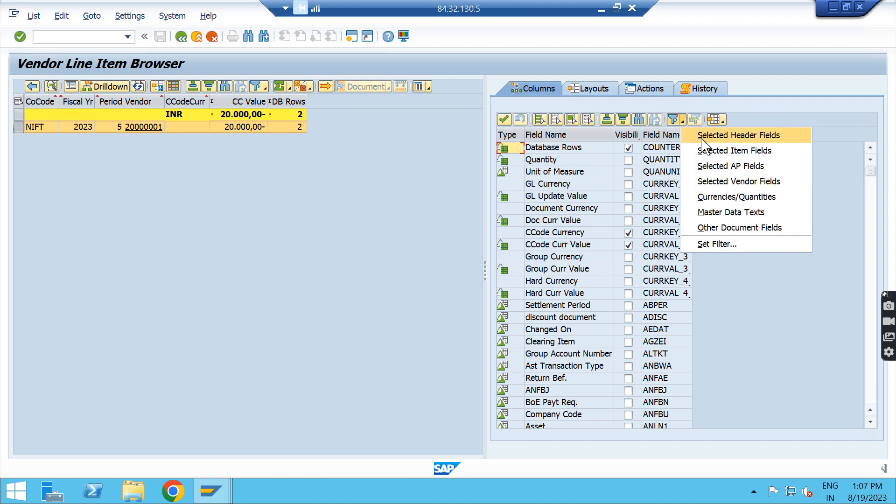
click(740, 134)
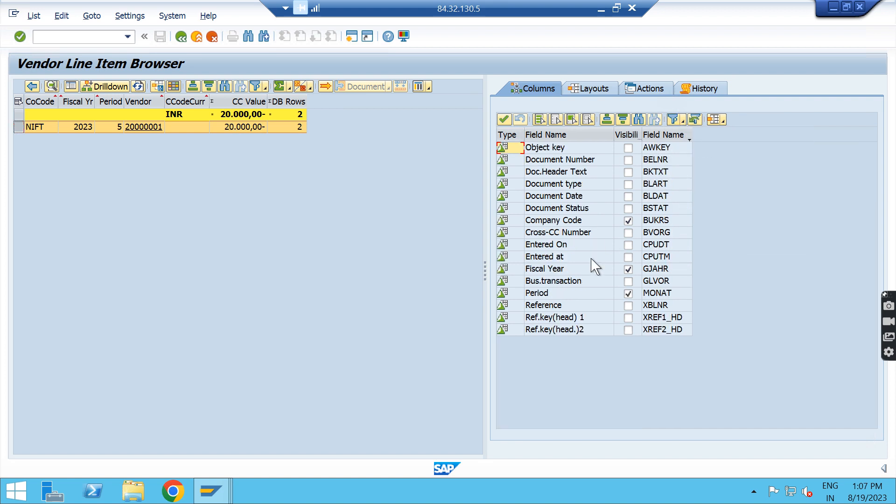
click(629, 184)
click(504, 120)
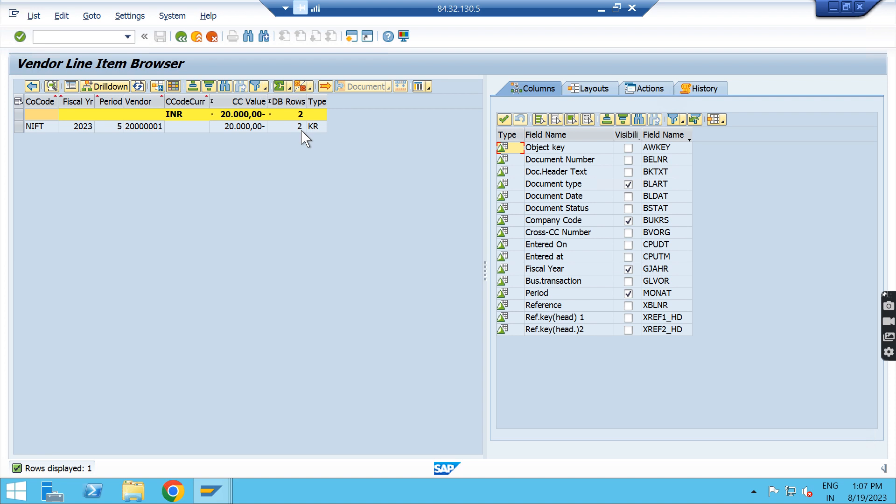
Step: Call the spreadsheet export for the vendor list from the CC Value column, view the format options and close it without exporting
click(317, 102)
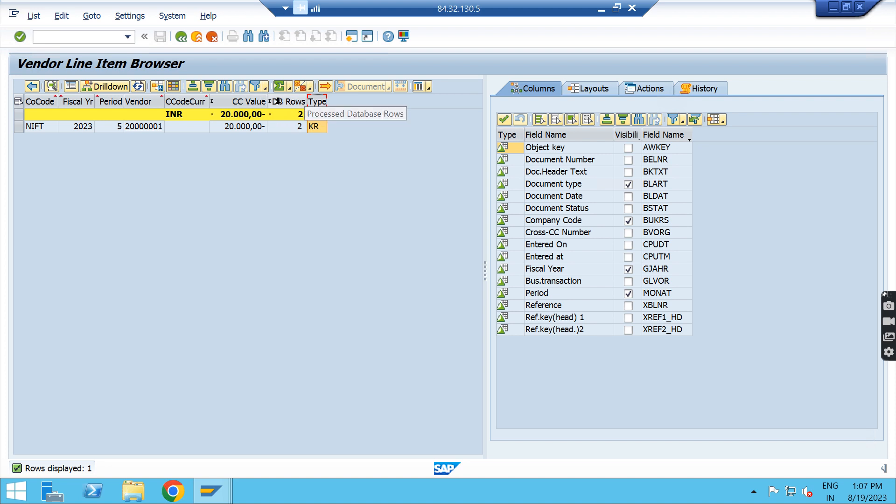
click(242, 102)
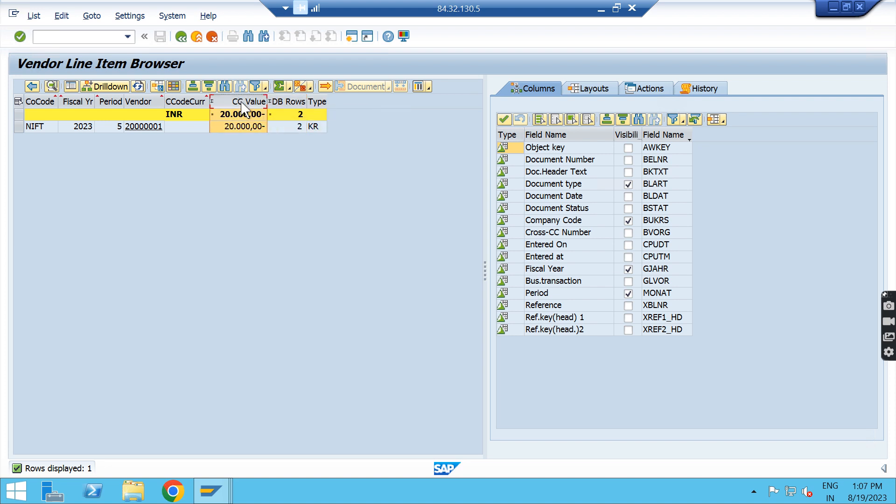
right_click(241, 102)
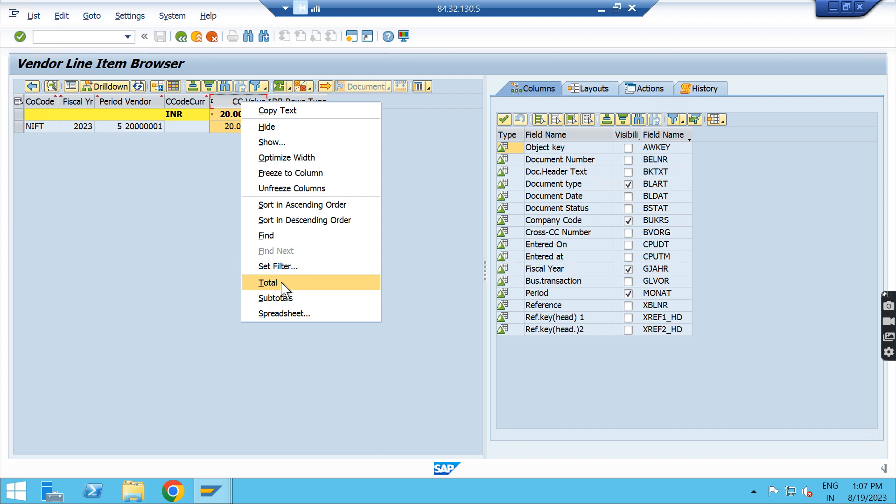
click(294, 314)
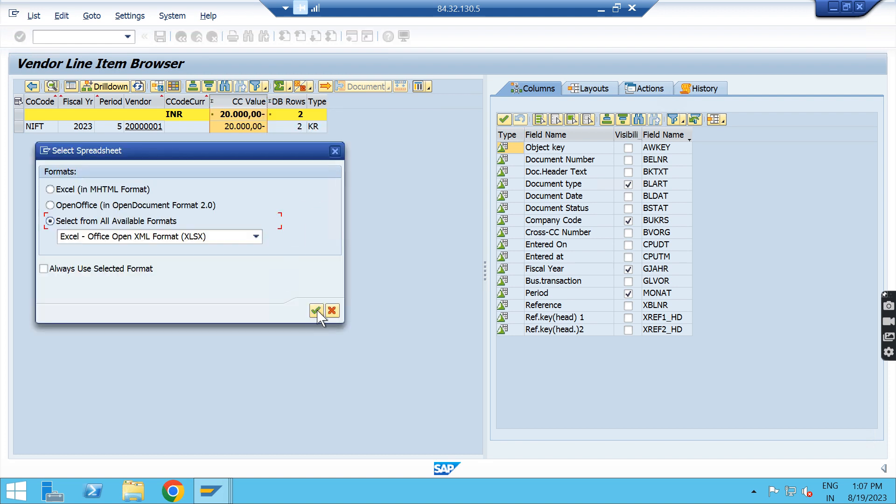
click(335, 150)
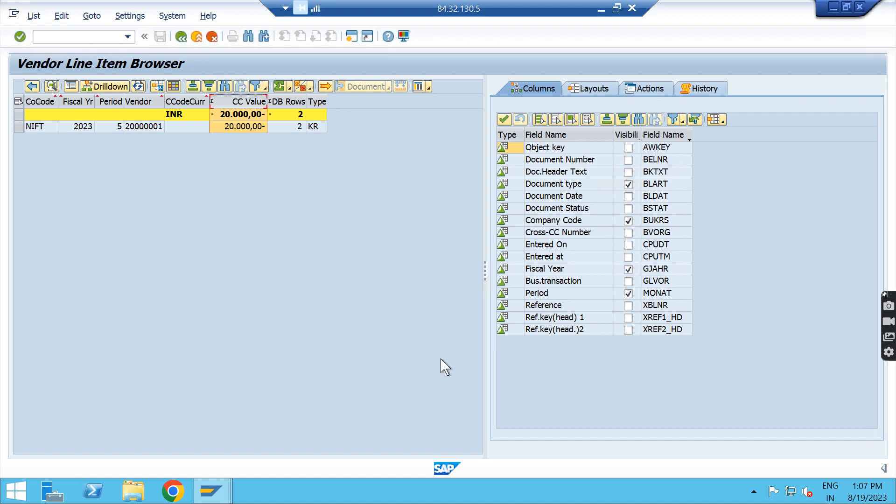
Step: Switch to the Excel comparison sheet and review the old codes FBL3N, FBL1N and FBL5N against FBL3H, FBL1H, FBL5H and FAGLL03H
click(601, 9)
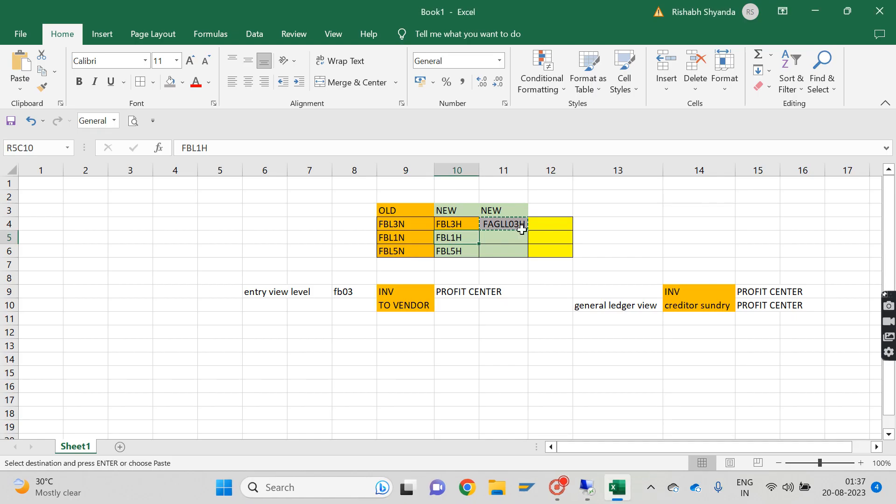
click(417, 248)
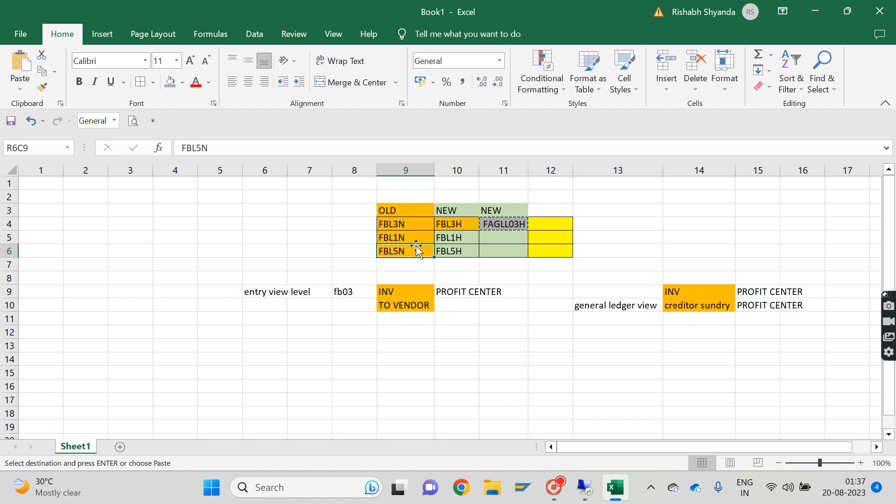
click(499, 227)
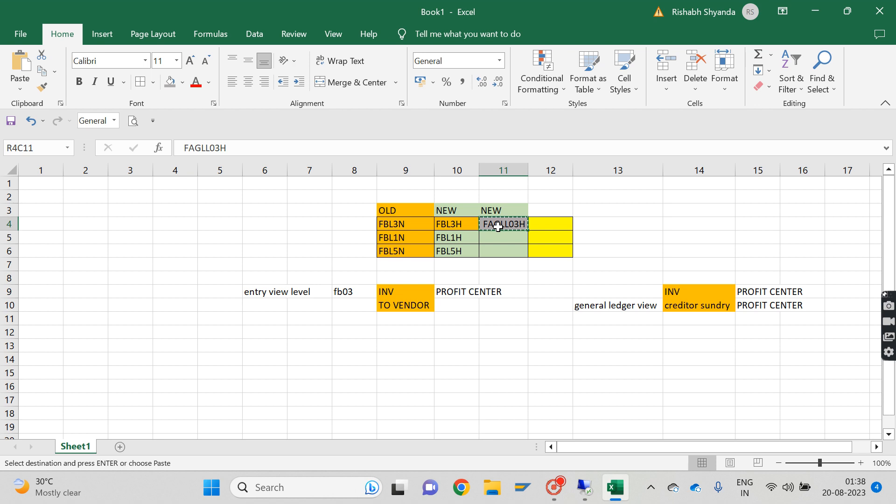
click(421, 249)
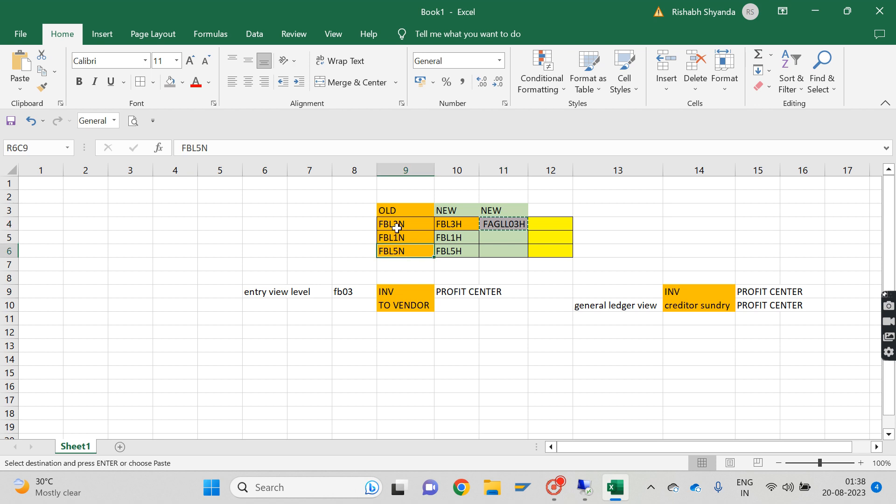
drag(394, 225, 461, 254)
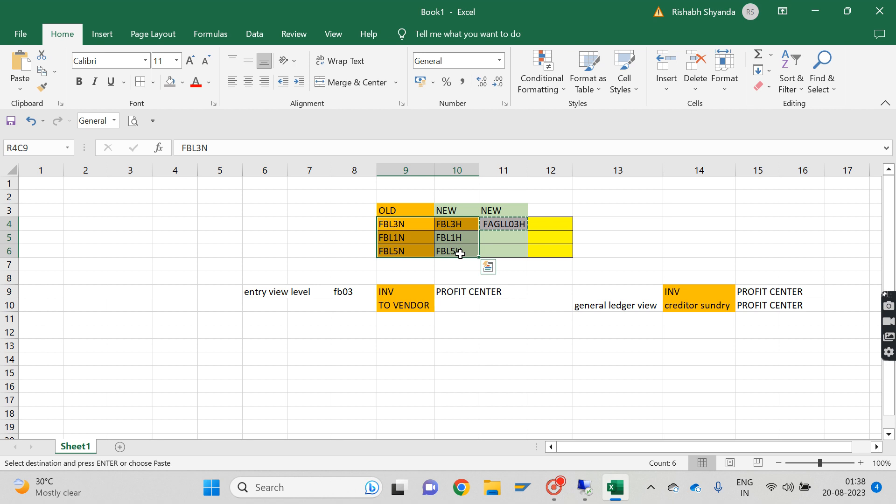
click(488, 267)
click(334, 240)
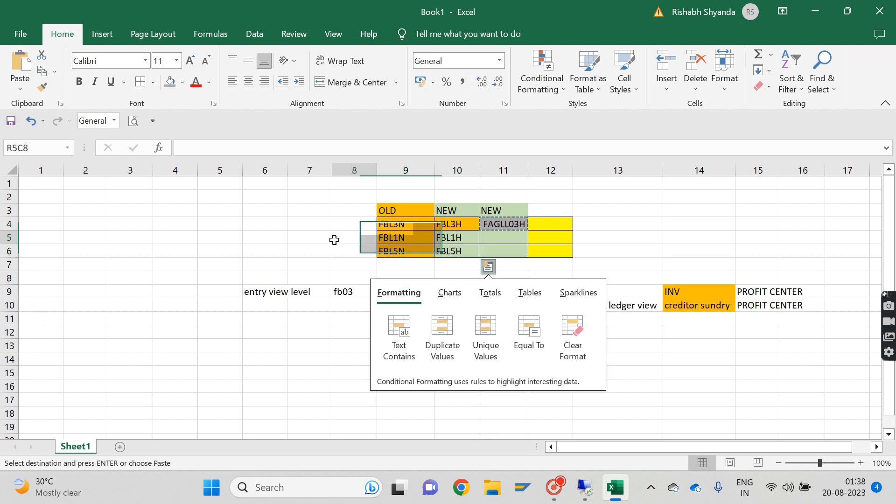
key(Right)
key(Right)
key(Up)
key(Left)
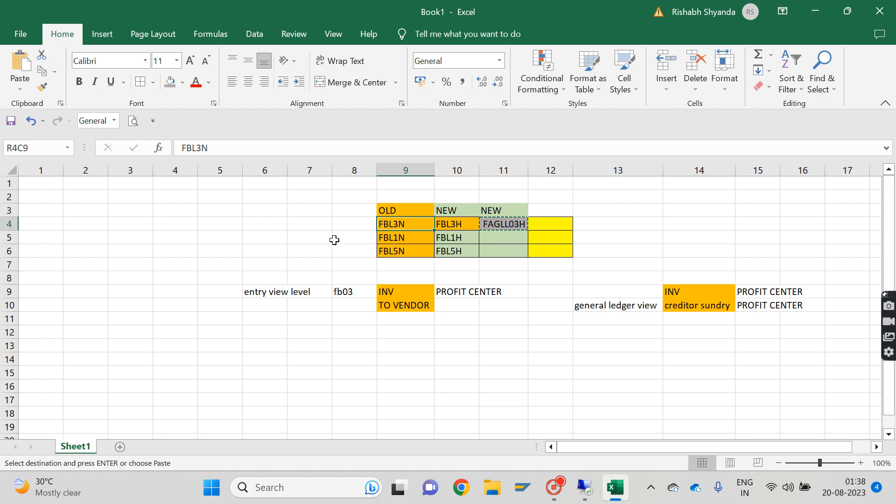
key(Down)
key(Down)
key(Right)
click(412, 320)
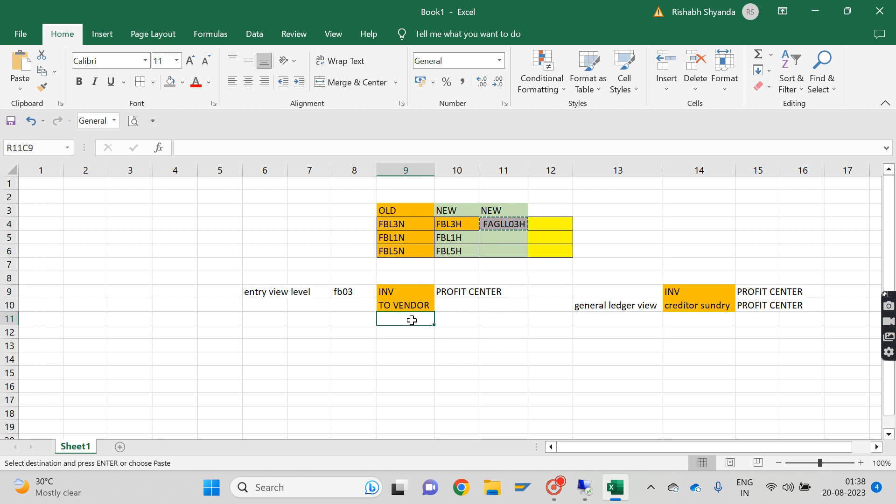
Step: Return to the SAP remote session and start transaction SE16N in place of the Vendor Line Item Browser
click(586, 491)
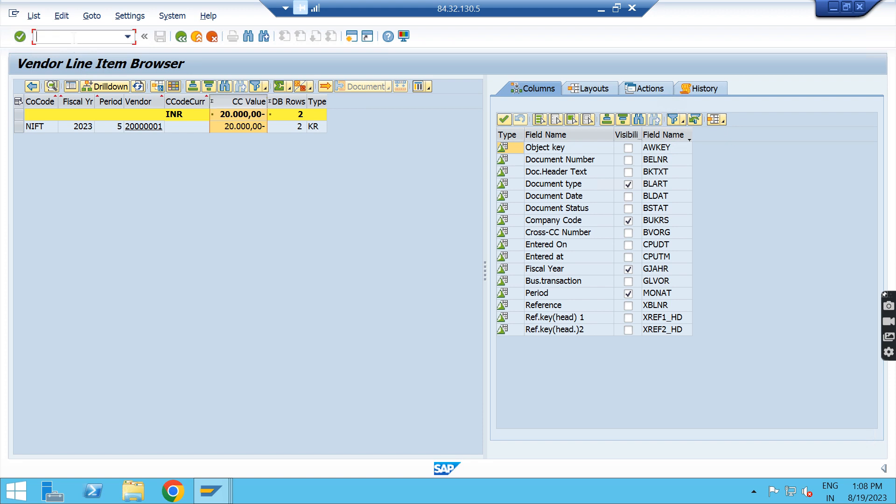
text(/nse16h)
key(Return)
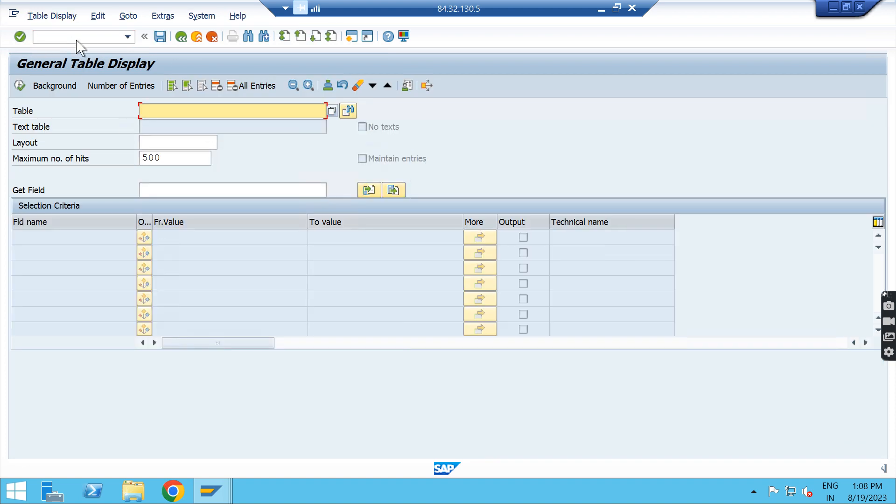
click(77, 39)
text(/n)
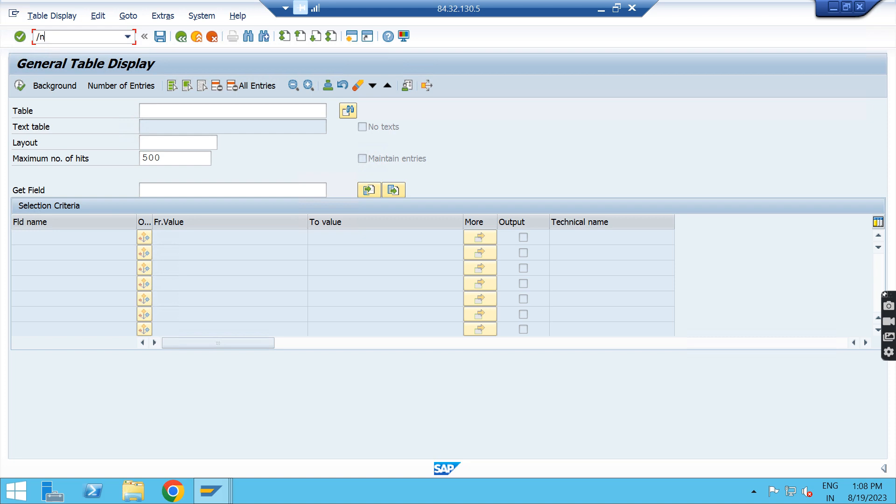
key(BackSpace)
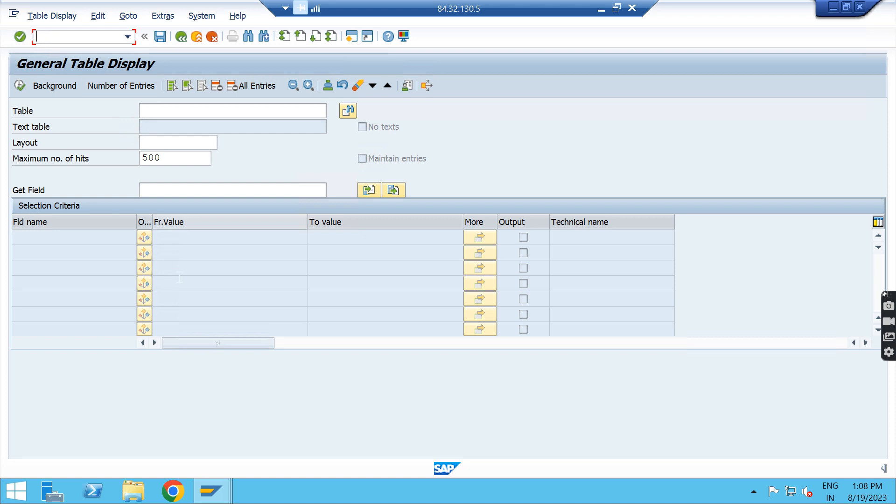
Step: Switch to the empty second SAP session and start transaction SE16H there
click(214, 495)
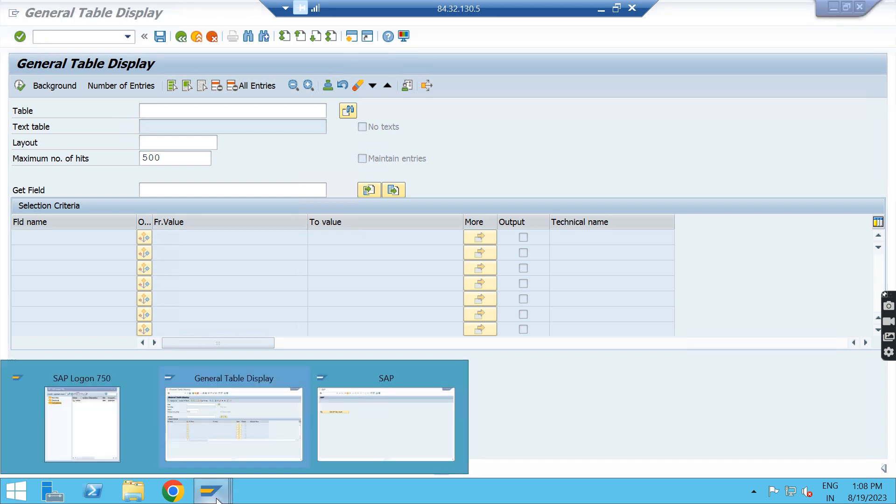
click(355, 420)
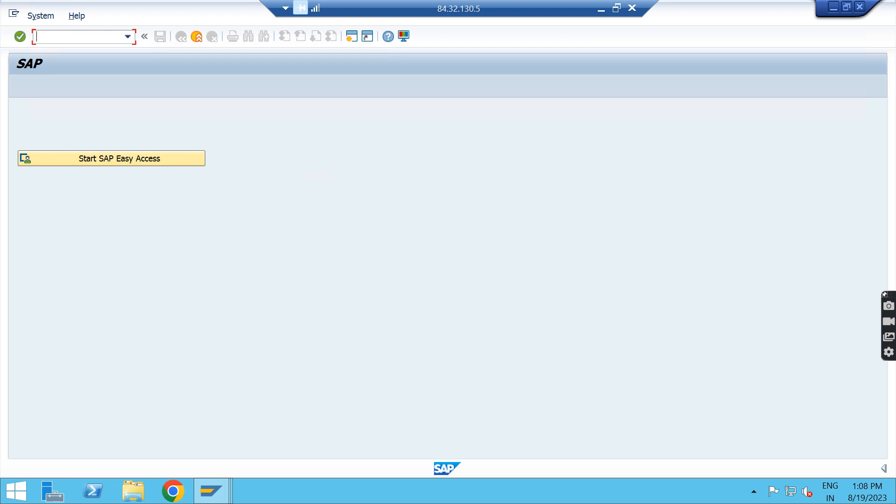
text(se16n)
key(Return)
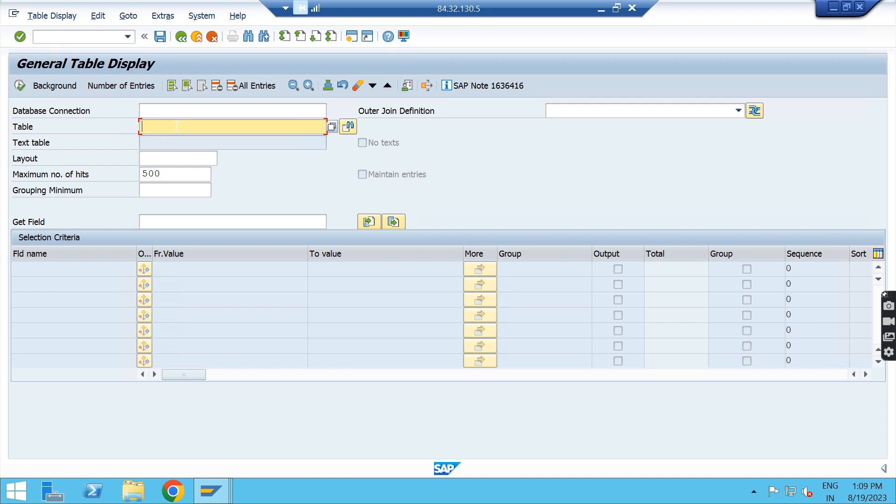
Step: Load table ACDOCA in both General Table Display sessions, first in SE16H and then in SE16N
text(acdoca)
key(Return)
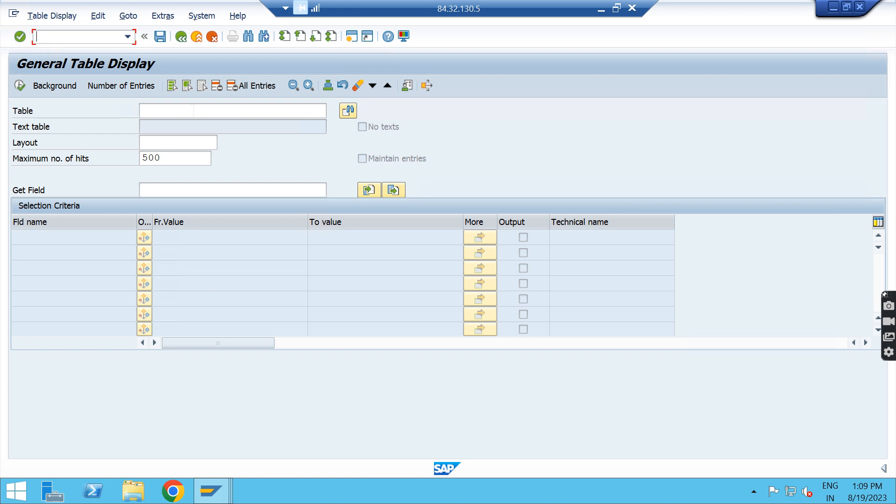
click(193, 110)
click(193, 124)
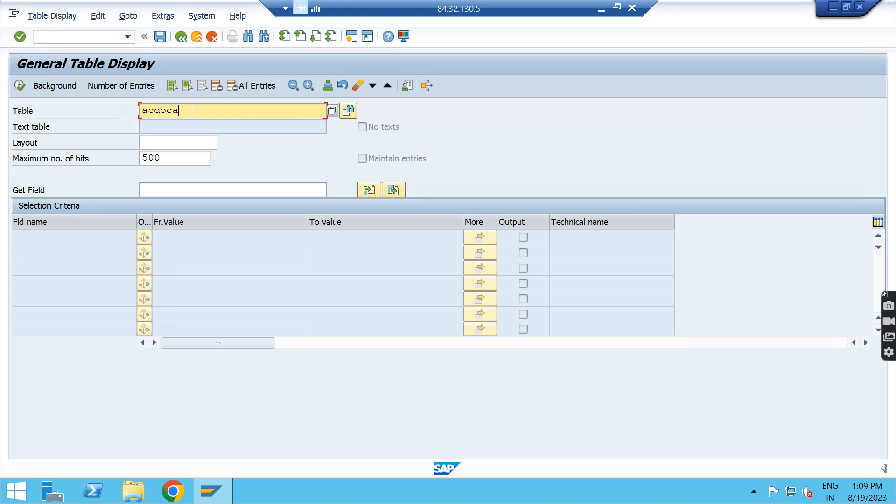
key(Return)
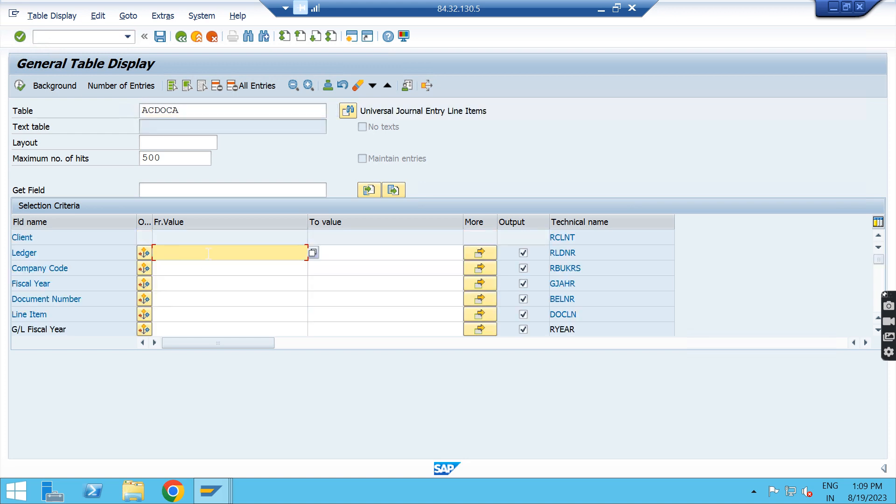
Step: Restrict the ACDOCA selection in both sessions to ledger 0L and company code NIFT
click(184, 266)
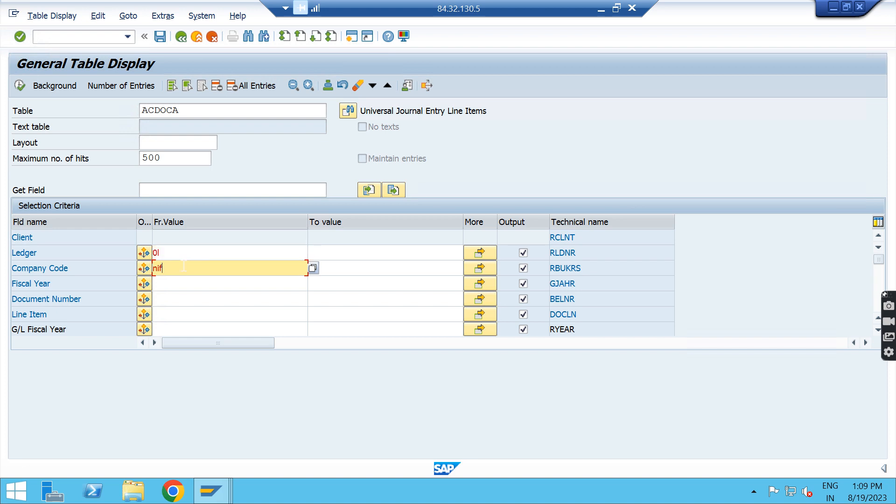
key(alt+Tab)
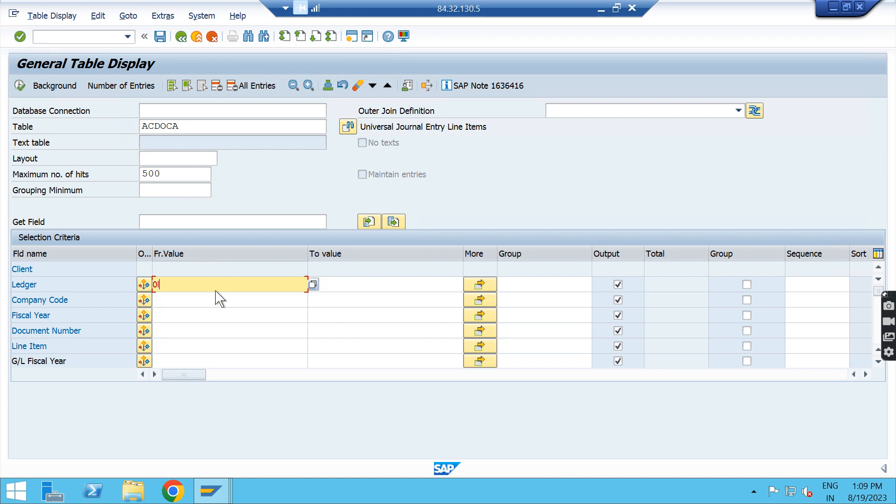
click(221, 299)
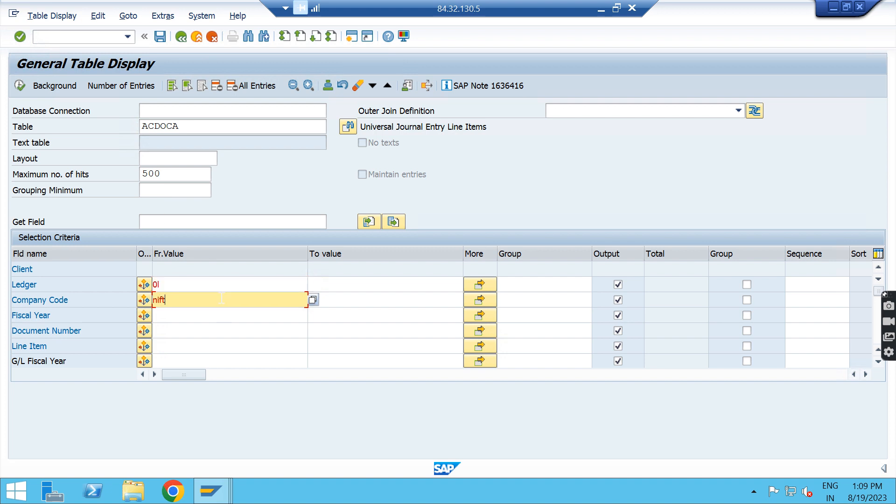
Step: Deselect all output fields of ACDOCA in the SE16H session and in the SE16N session
click(202, 86)
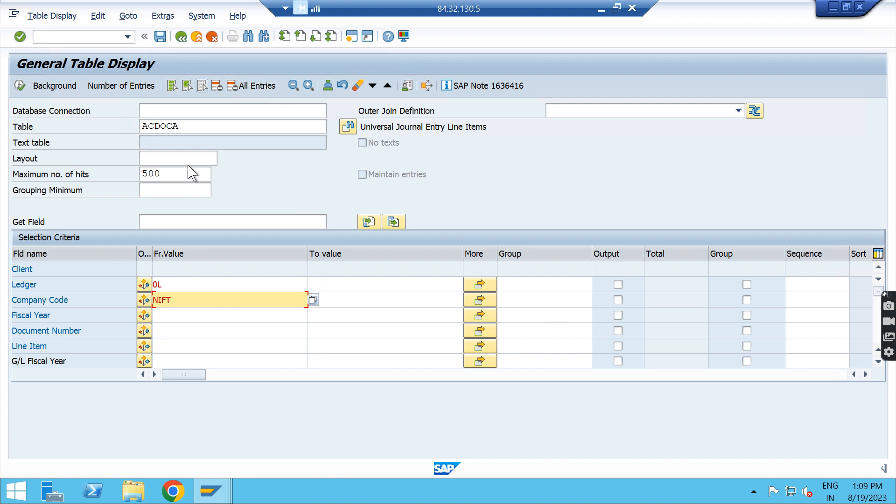
key(alt+Tab)
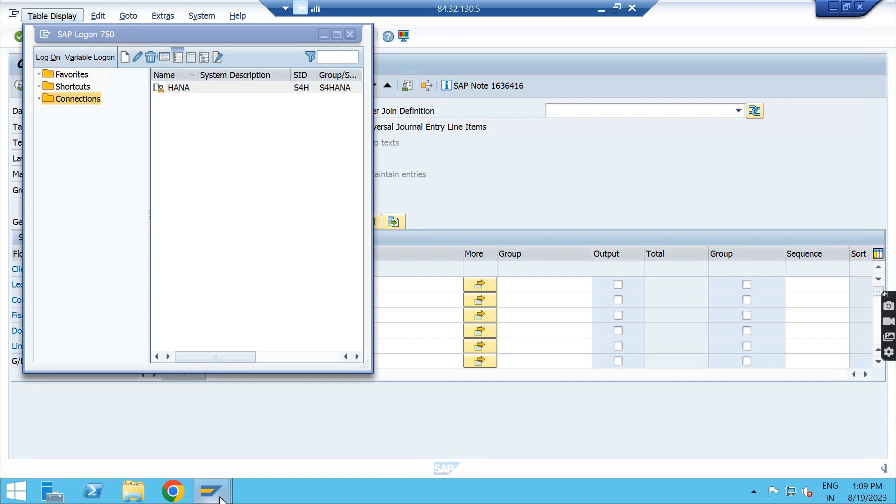
click(221, 499)
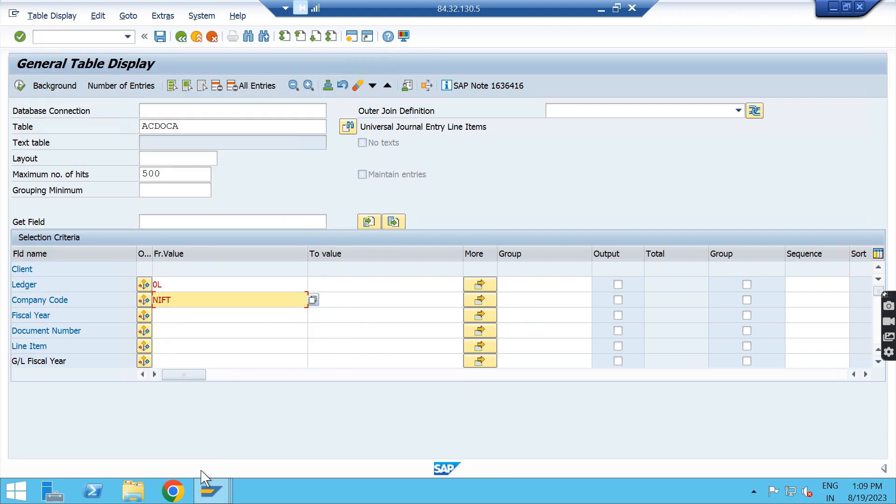
click(211, 491)
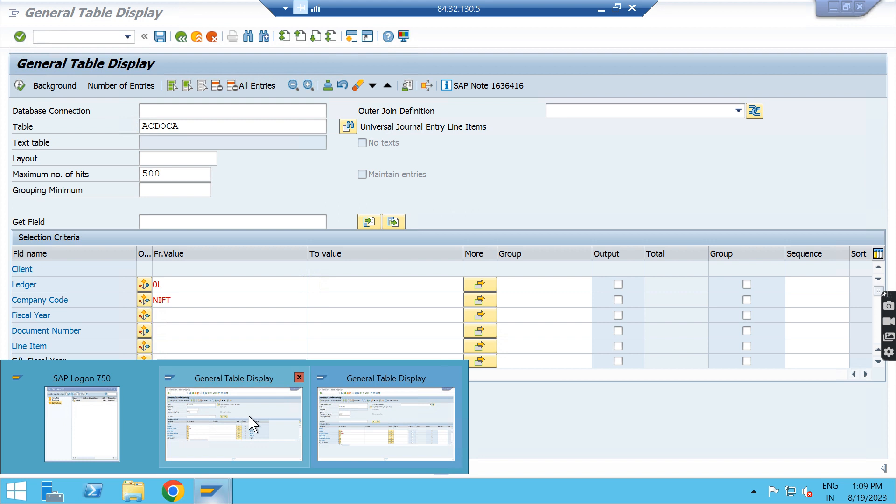
click(251, 423)
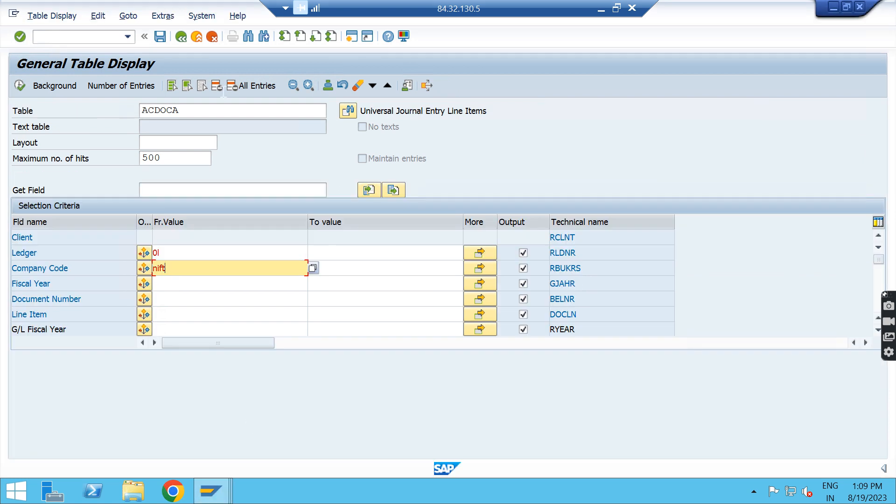
click(202, 86)
Step: Include Ledger, Company Code, Fiscal Year and Document Number in the SE16N output
click(524, 253)
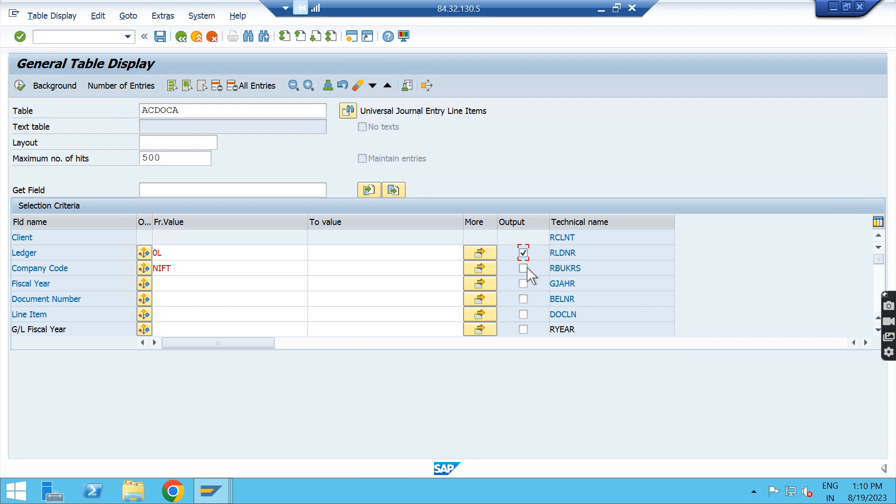
click(524, 269)
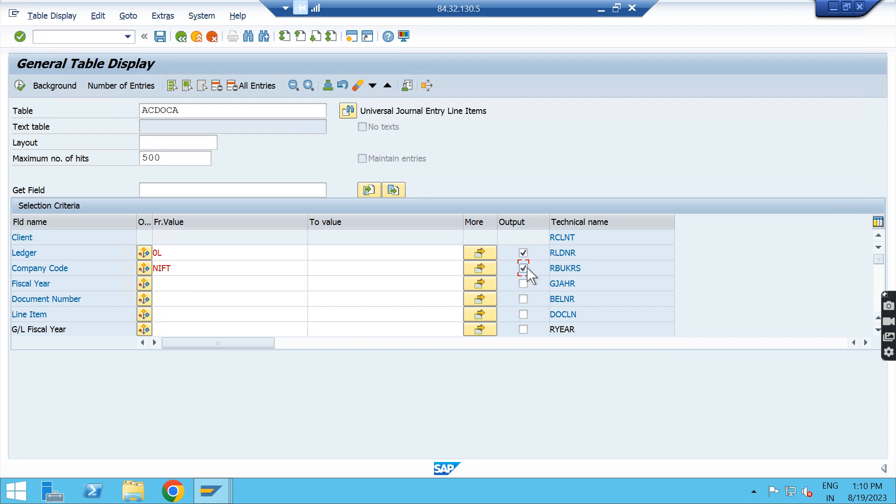
click(523, 300)
click(523, 284)
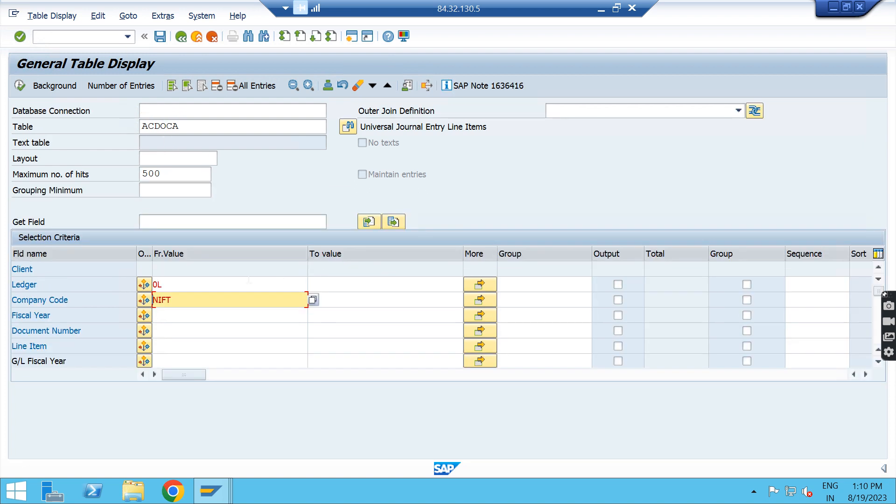
Step: Include Ledger, Company Code, Fiscal Year and Document Number in the SE16H output
click(619, 285)
click(618, 284)
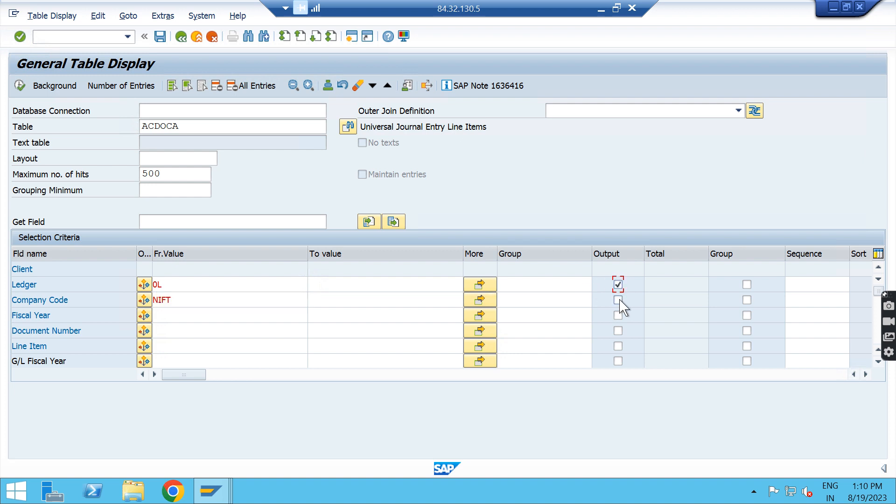
click(619, 300)
click(618, 315)
click(618, 331)
Step: Check the number of ACDOCA entries matching the selection in the SE16H session and in the SE16N session
click(151, 90)
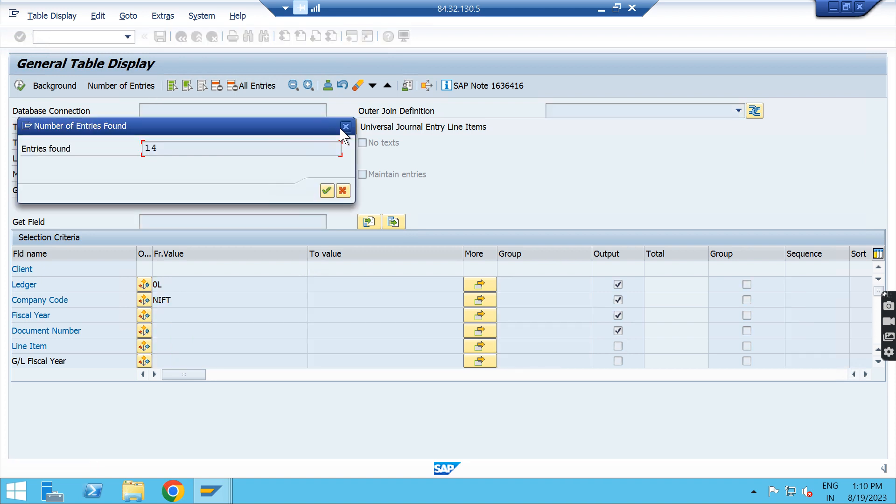
click(345, 127)
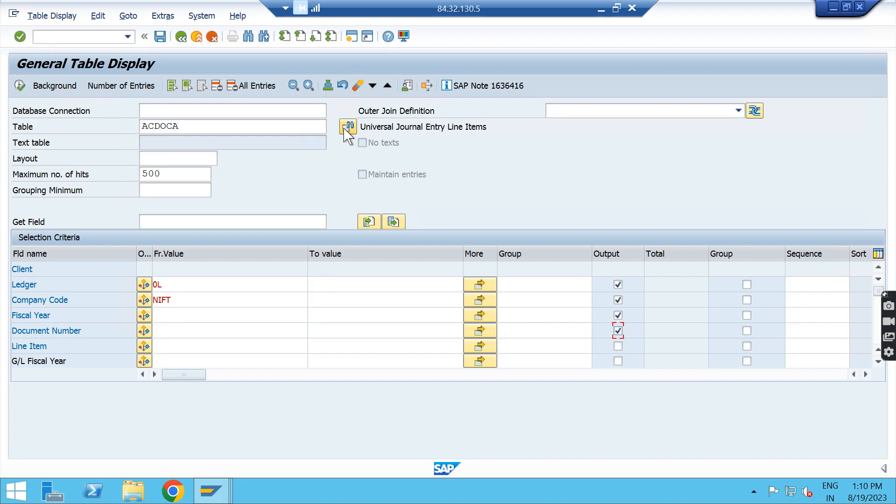
key(alt+Tab)
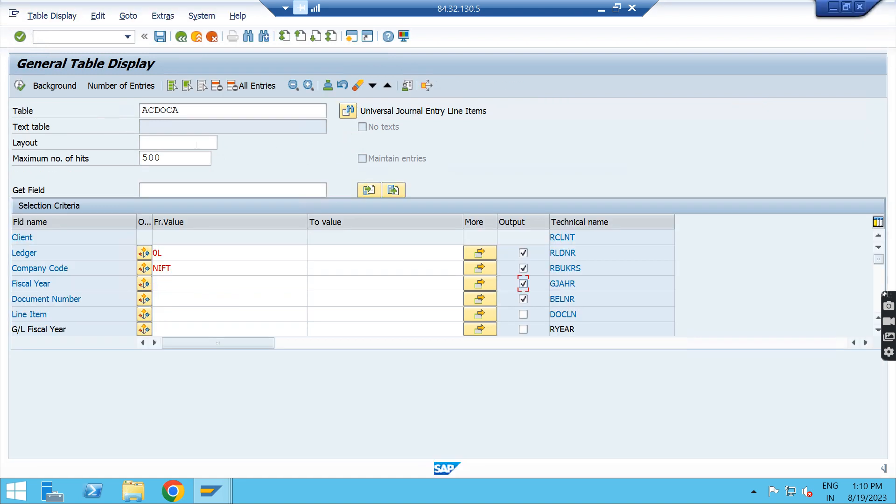
click(140, 88)
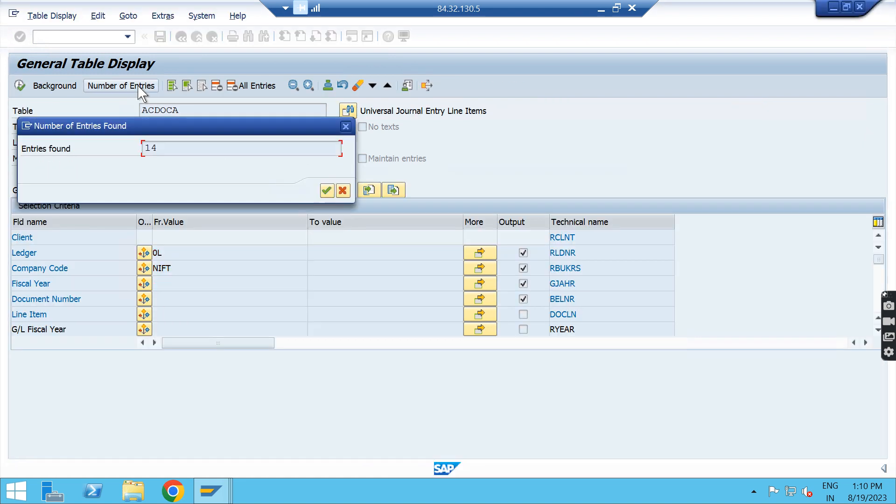
click(346, 126)
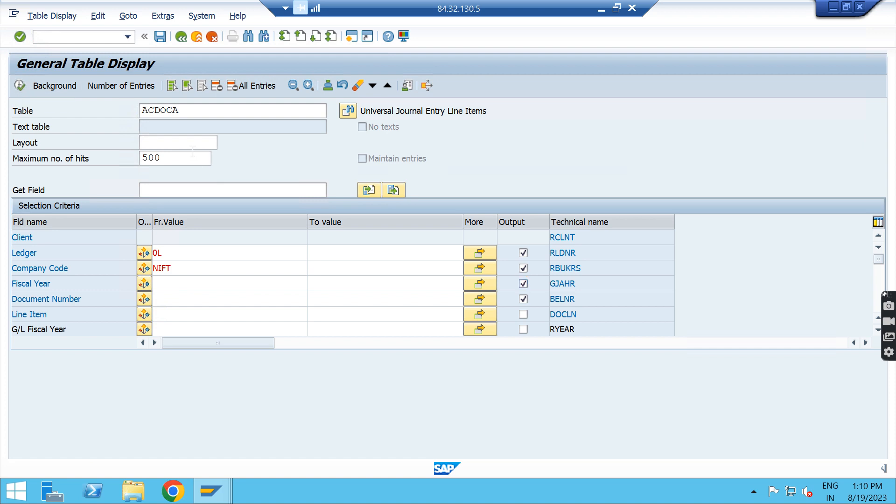
Step: Clear the maximum number of hits in the SE16N session, display the ACDOCA entries and return to the selection criteria
key(alt+Tab)
key(alt+Tab)
double_click(154, 158)
key(Delete)
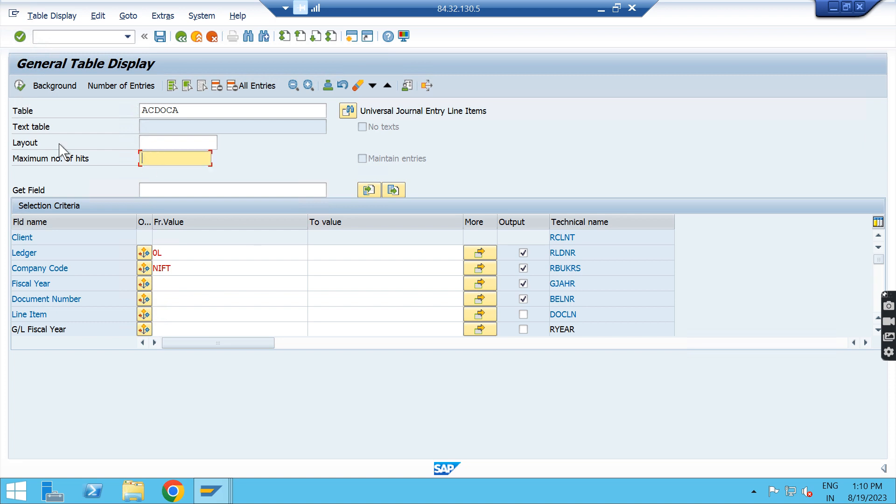
click(19, 86)
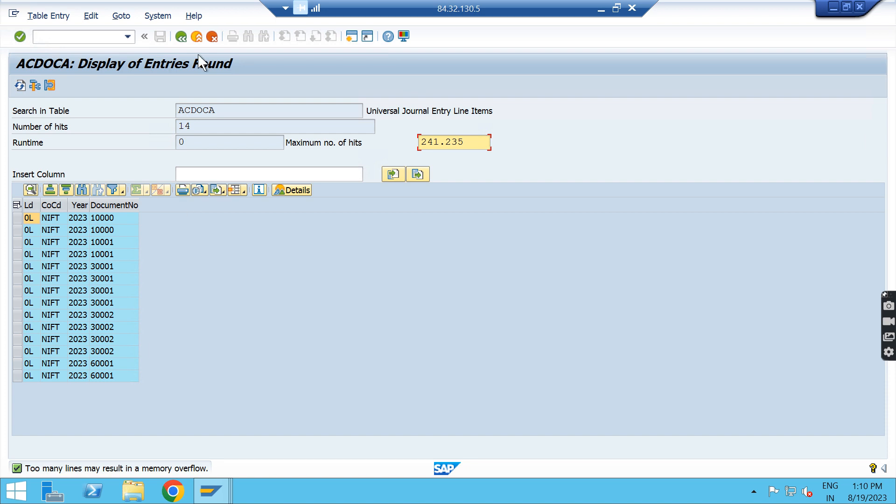
click(181, 36)
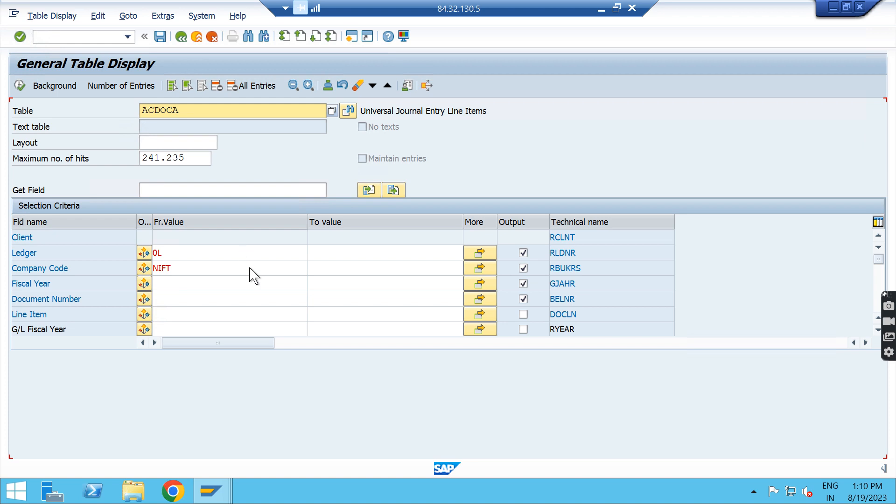
Step: Search the ACDOCA field list in the SE16N session for the amount fields
scroll(247, 262, down, 8)
scroll(250, 268, down, 3)
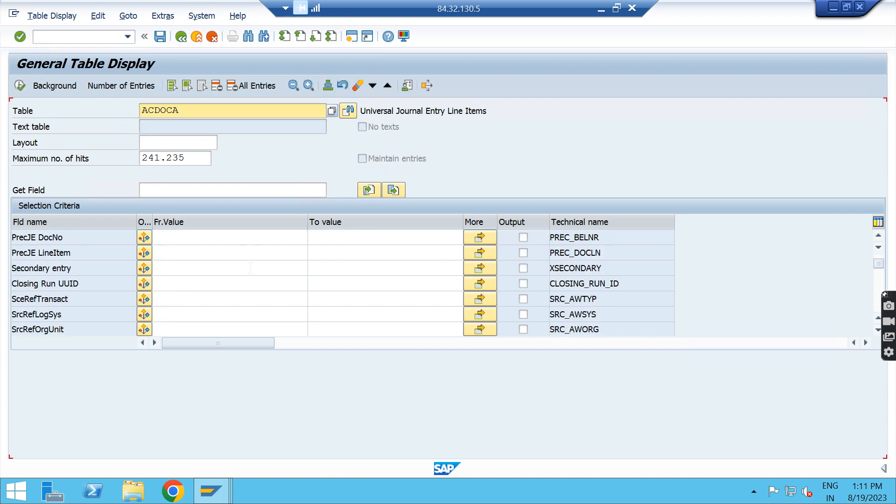
scroll(250, 268, down, 10)
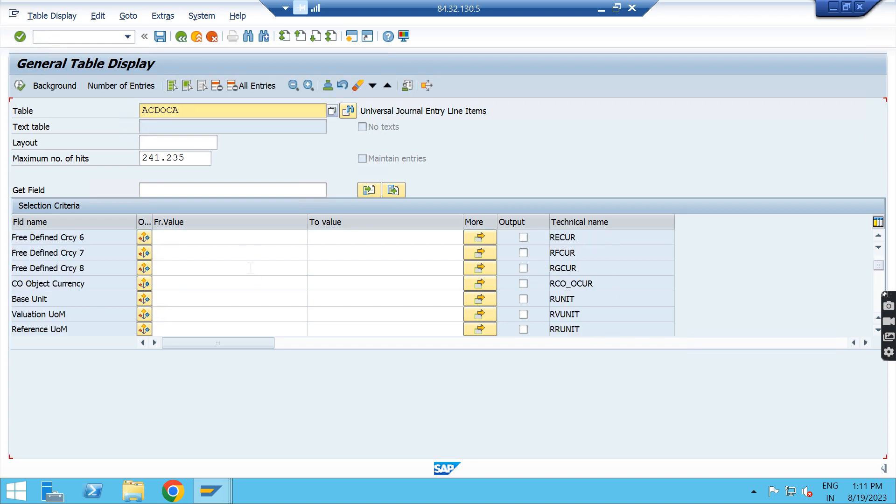
scroll(250, 267, down, 5)
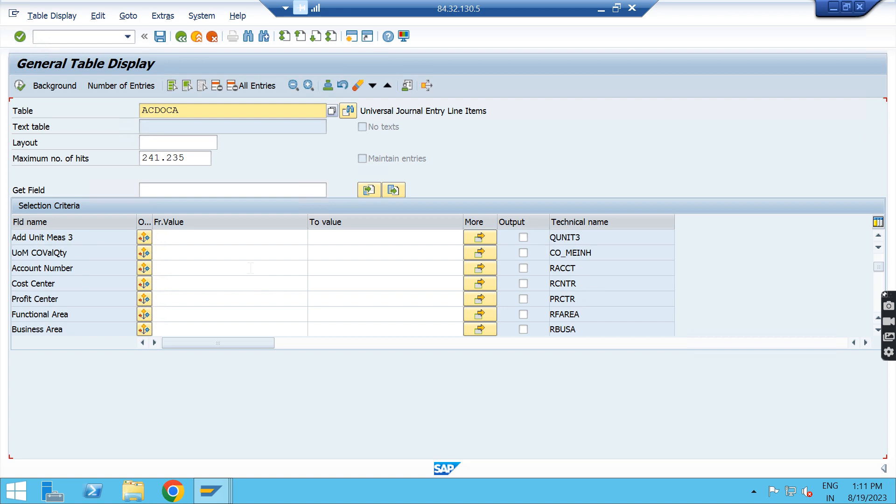
key(ctrl+f)
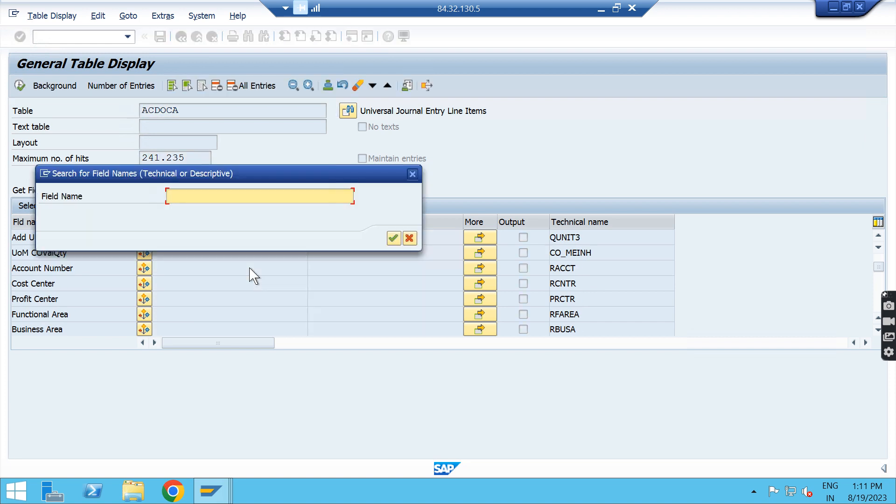
text(amount)
key(Return)
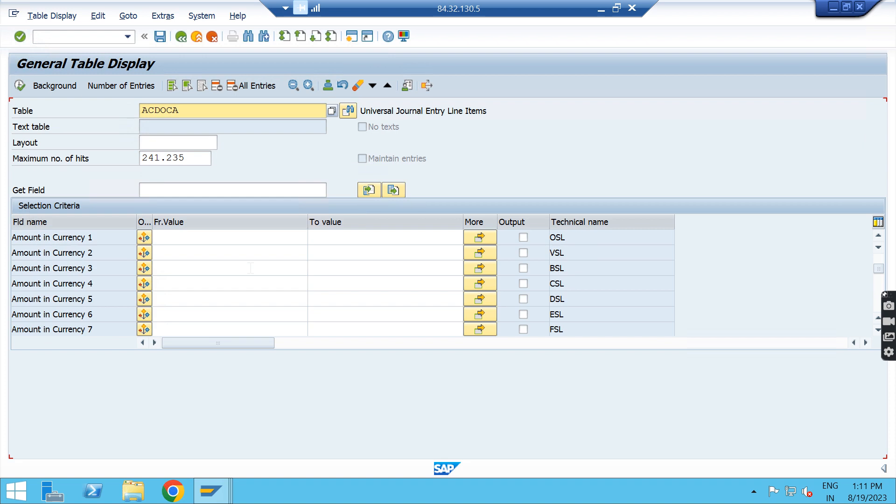
Step: Include Amount in Currency 1 (OSL) in the SE16N output, display the entries and return to the selection criteria
click(523, 237)
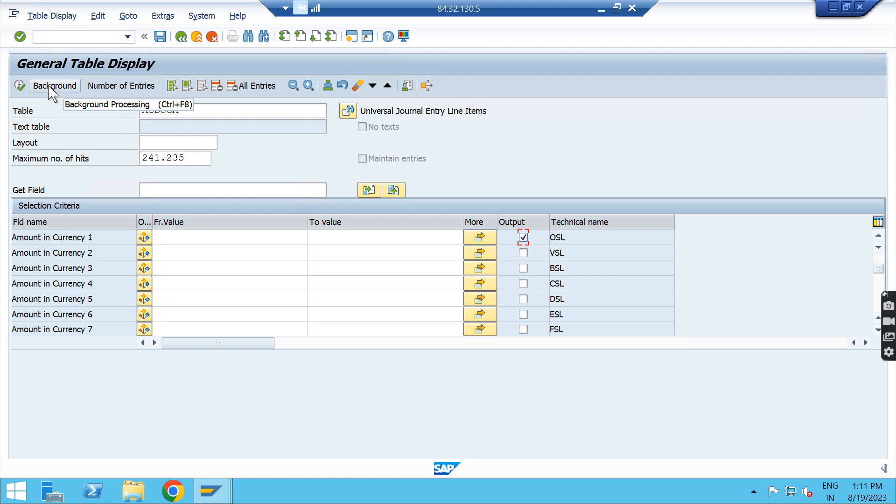
click(20, 85)
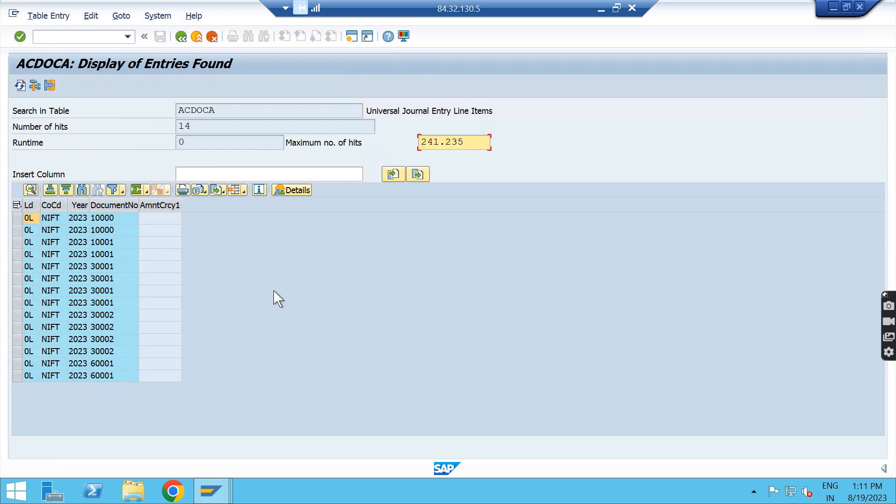
click(181, 37)
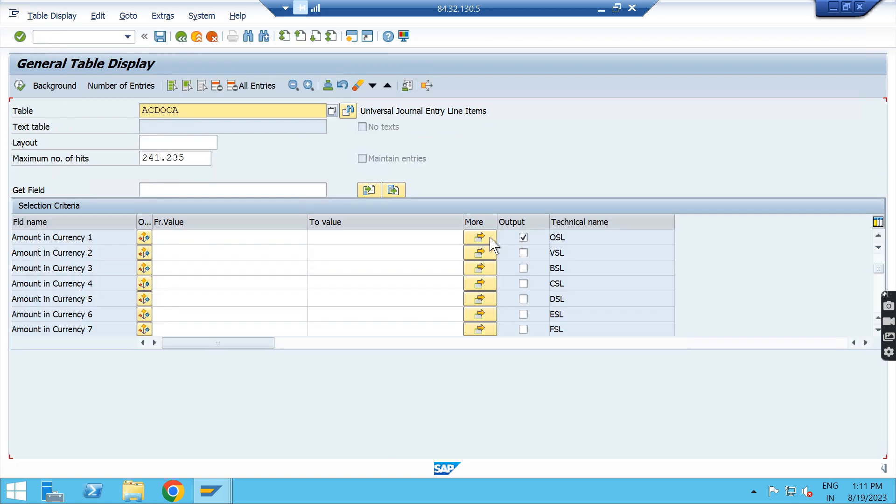
Step: Include Amnt in CompCd Crcy (HSL) instead of Amount in Currency 1 in the SE16N output and display the entries
click(878, 236)
click(878, 236)
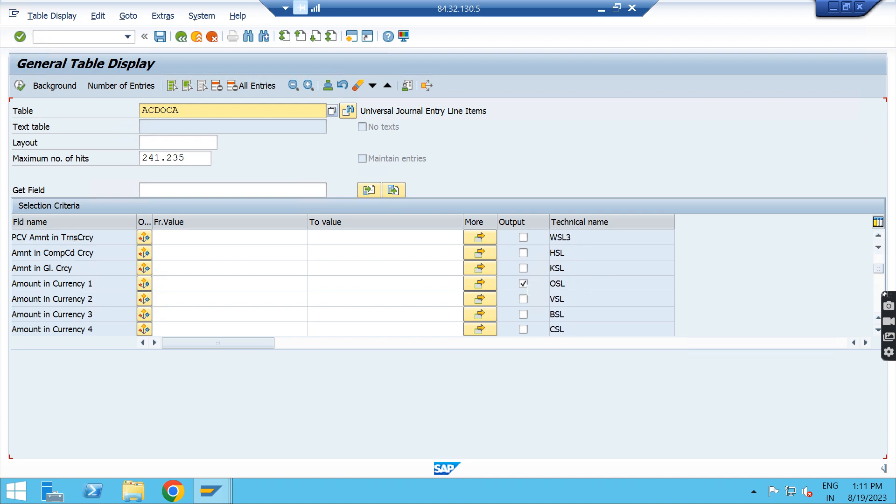
click(524, 298)
click(523, 298)
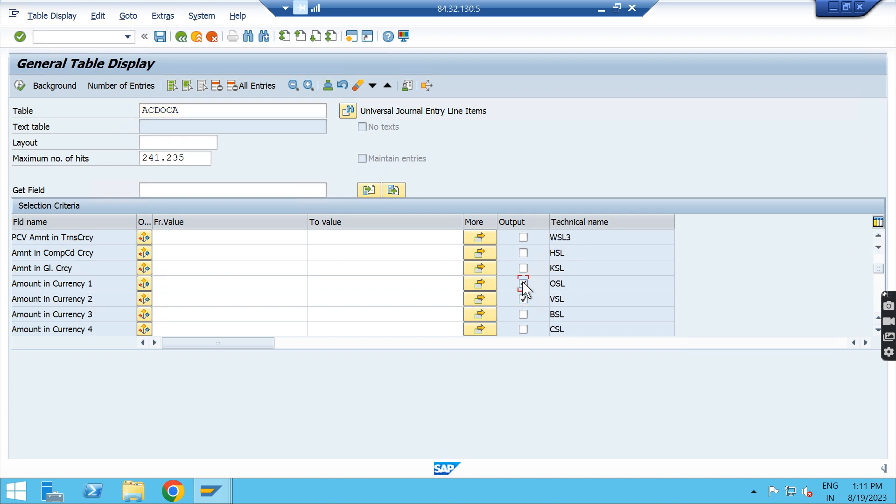
click(523, 253)
click(21, 86)
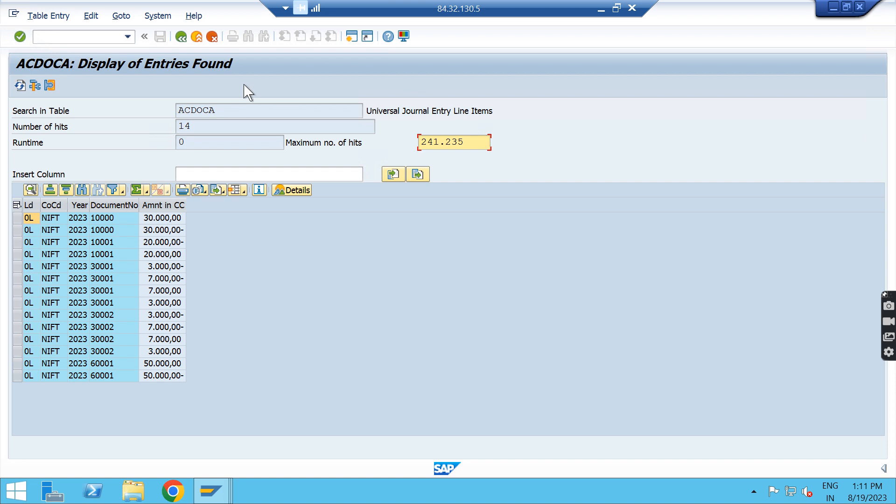
Step: In the SE16H session, open the list of possible values for Get Field and sort it by Medium Field Label in descending order
key(F3)
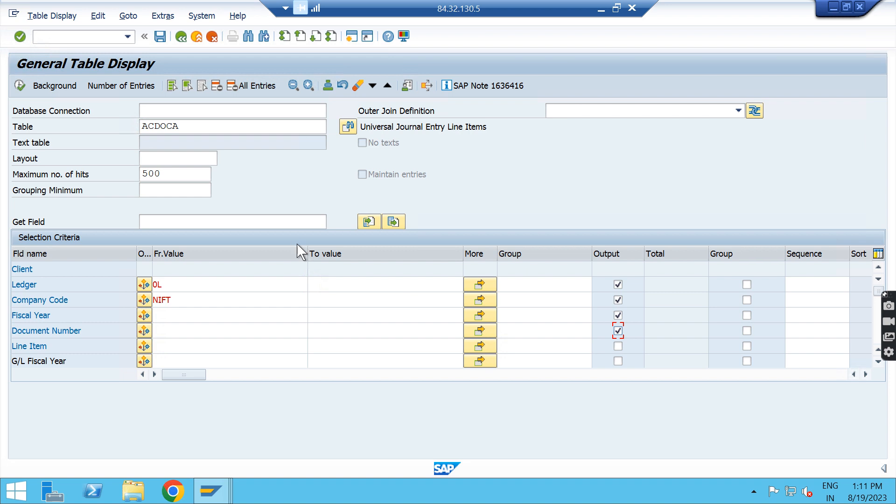
key(ctrl+f)
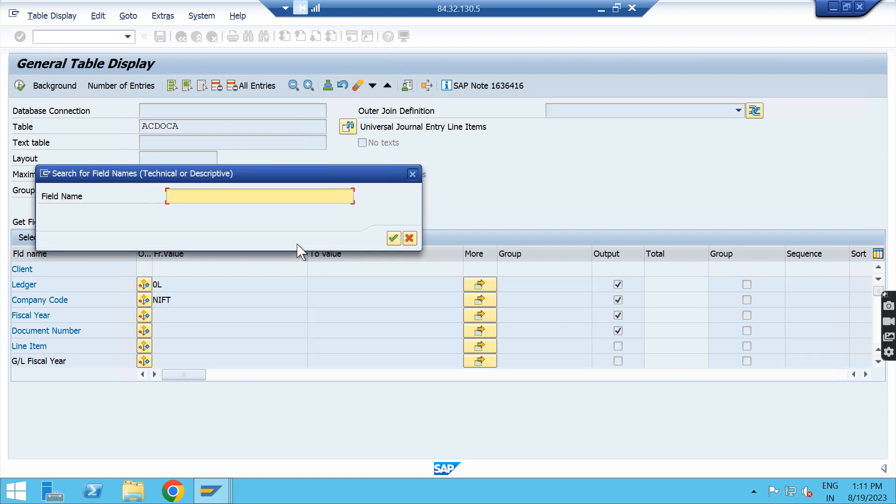
key(Escape)
click(303, 220)
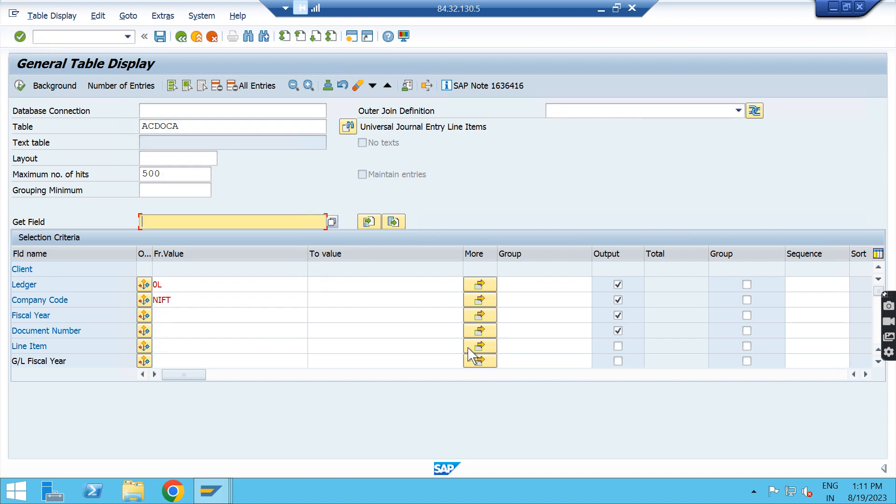
click(332, 222)
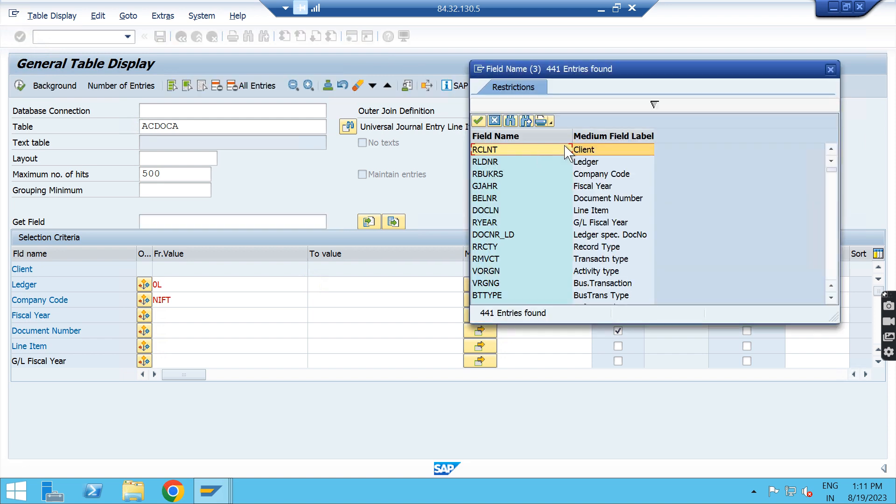
click(596, 136)
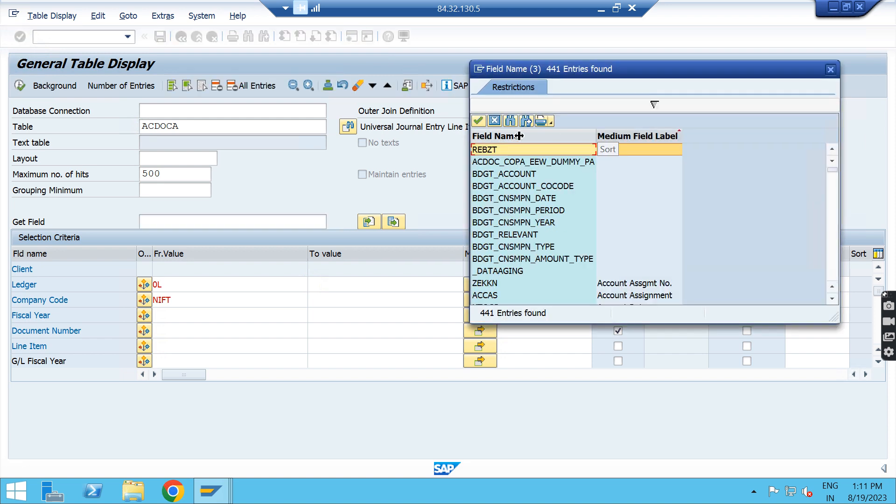
click(605, 137)
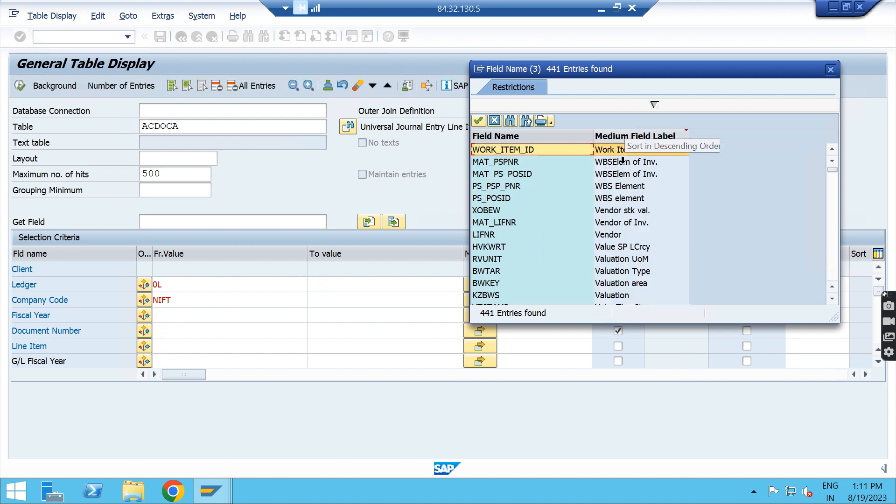
click(625, 137)
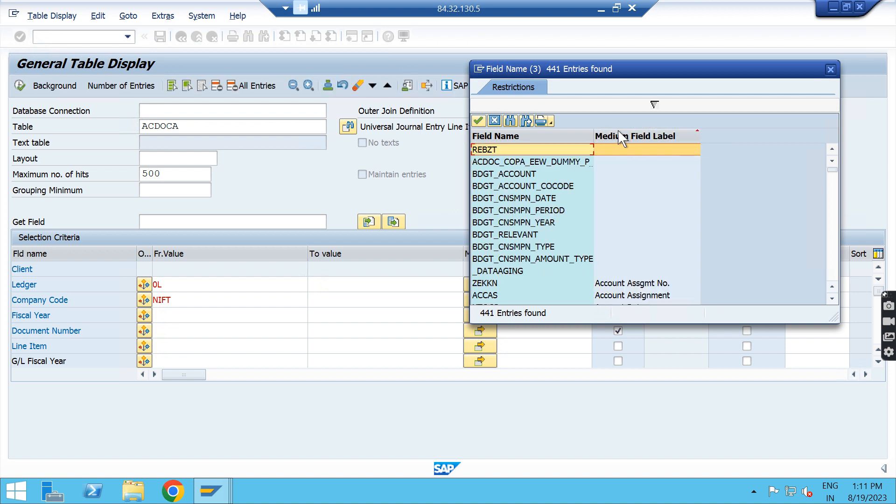
click(607, 137)
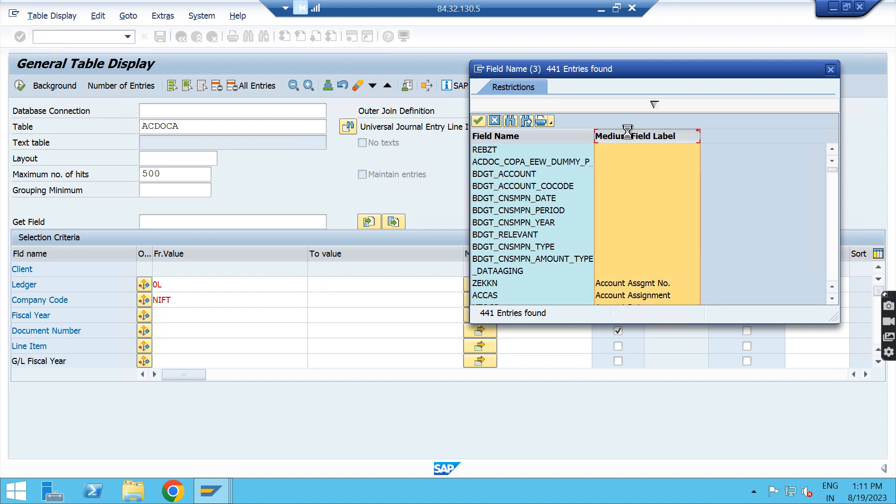
Step: Find "amount" in the field list, get HSL (Amnt in CompCd Crcy) into the selection criteria and include it in the output
click(511, 121)
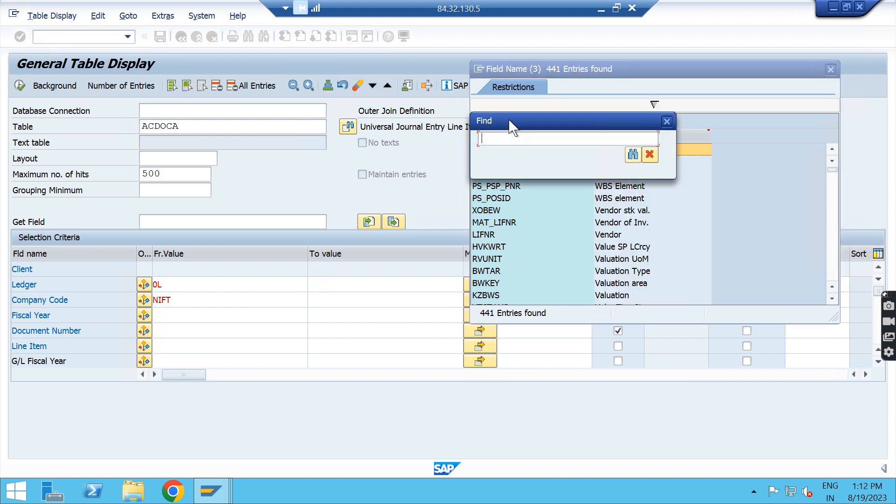
text(amount)
key(Return)
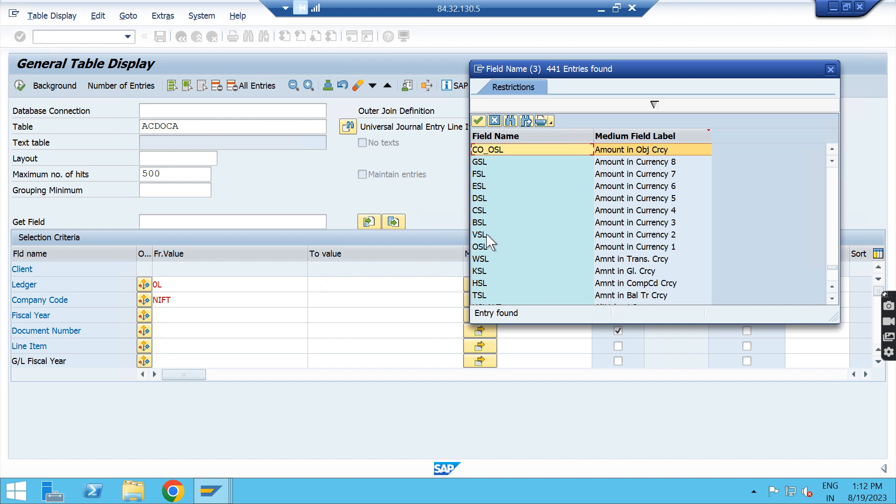
double_click(483, 283)
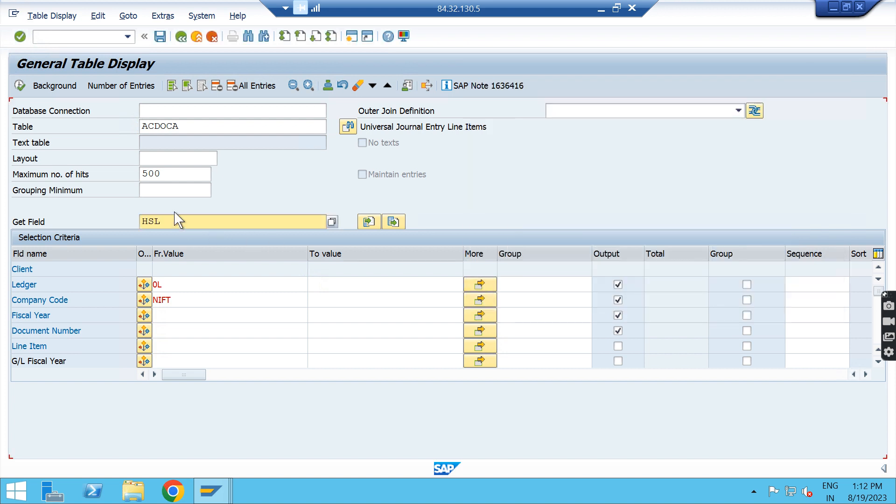
key(Return)
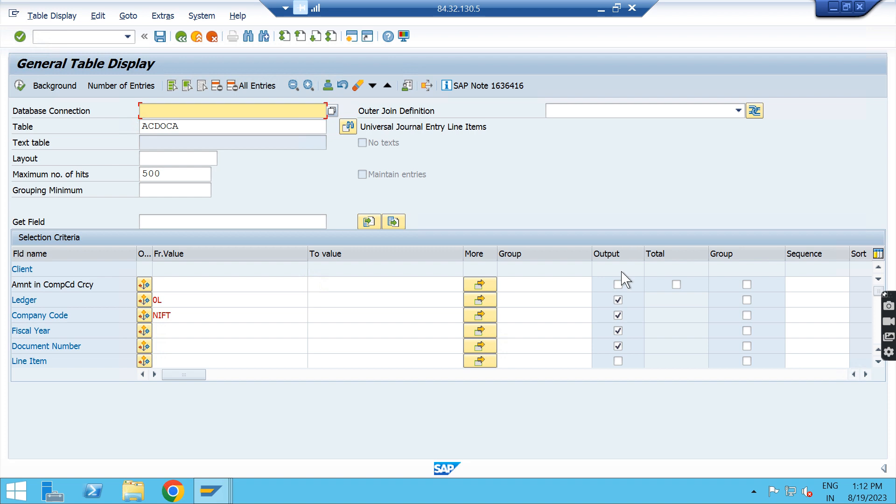
click(618, 284)
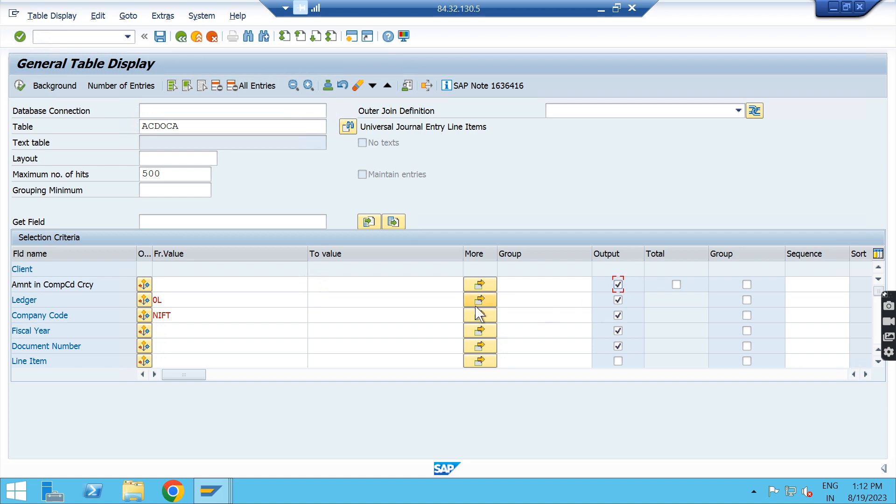
Step: Clear the maximum number of hits in the SE16H session and group the entries by Document Number
double_click(175, 175)
key(Delete)
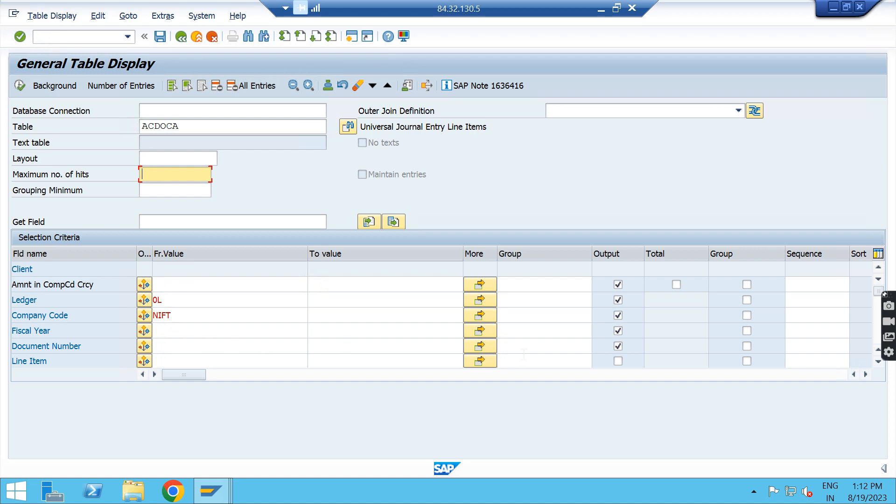
click(305, 356)
click(310, 346)
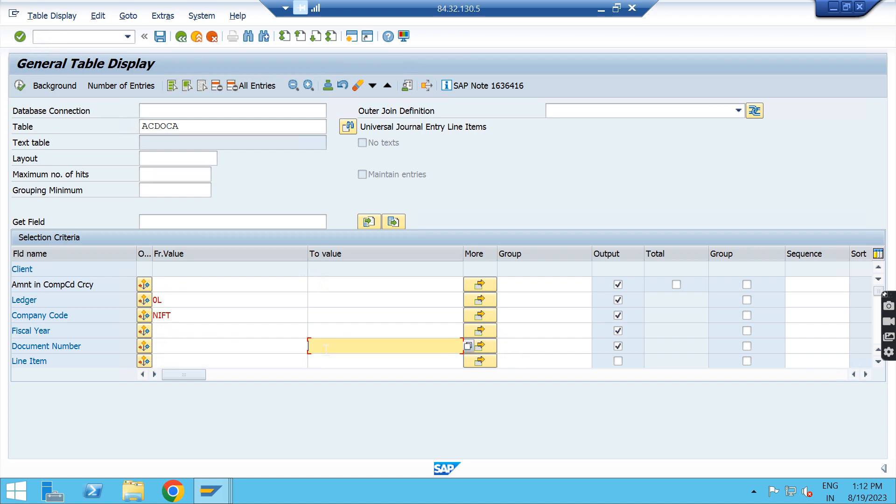
click(747, 348)
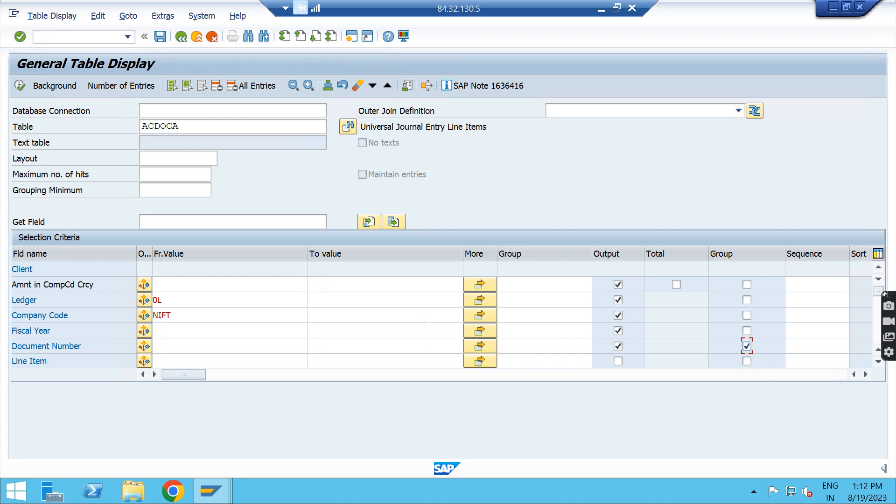
Step: Display the ACDOCA entries grouped by Document Number and go through the rows of documents 10000, 10001, 30001 and 60001
key(F8)
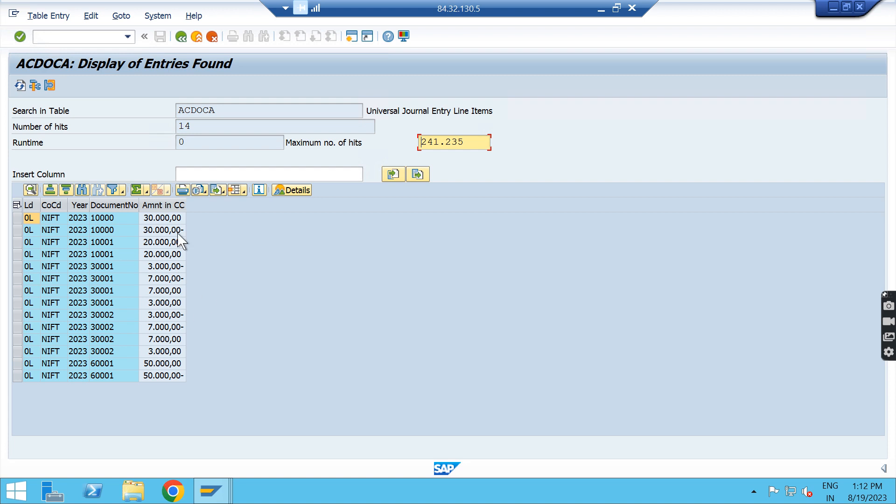
key(F3)
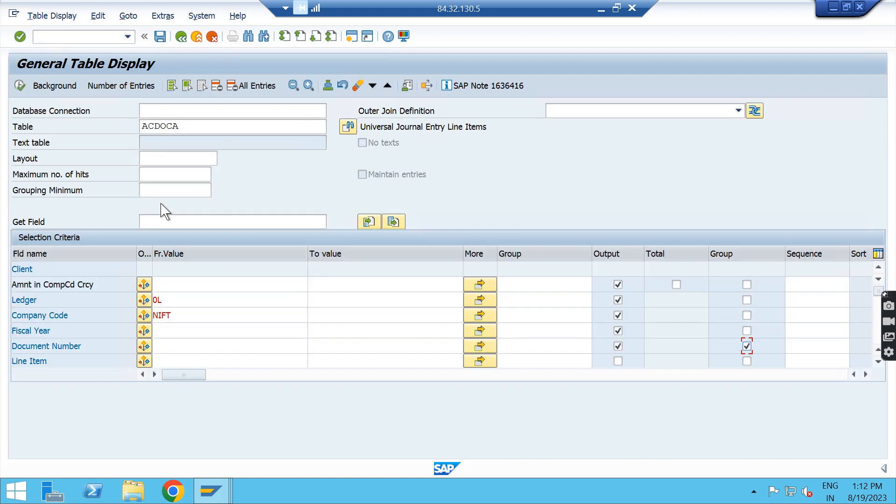
click(20, 86)
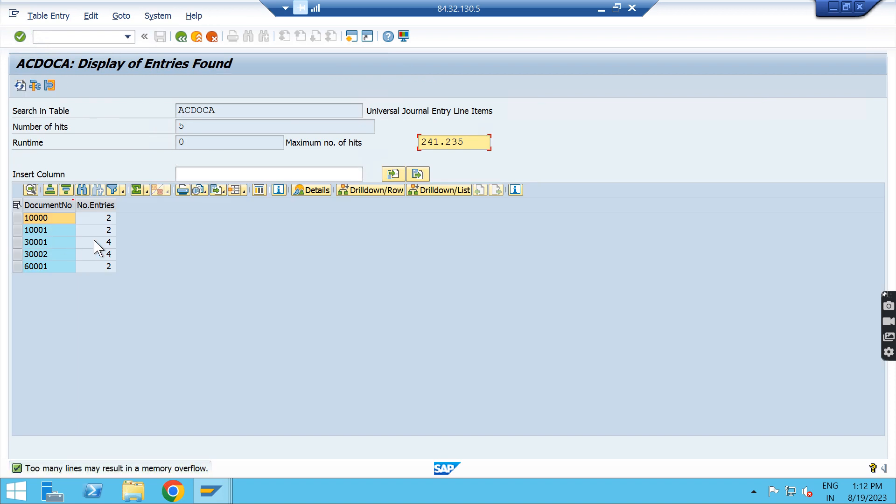
click(18, 218)
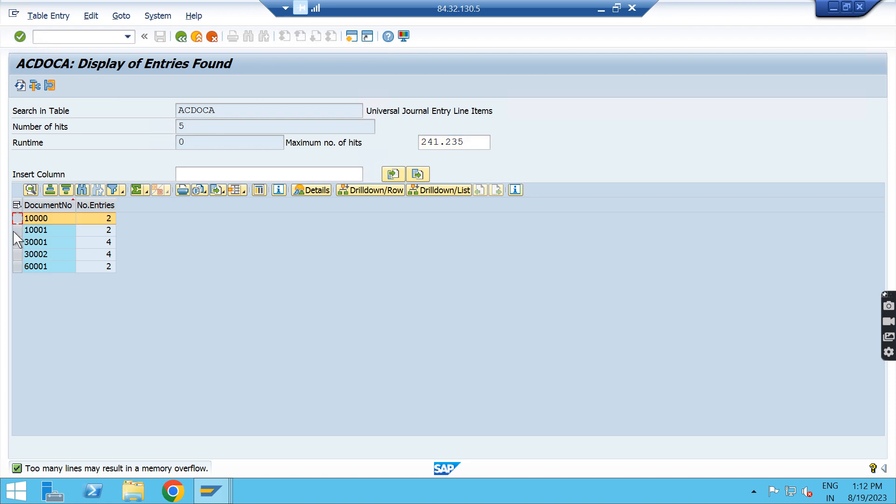
click(17, 230)
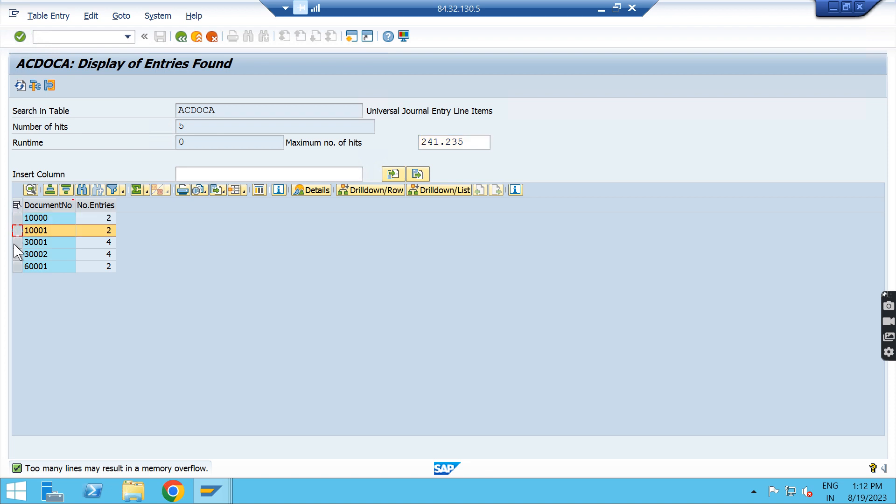
click(16, 243)
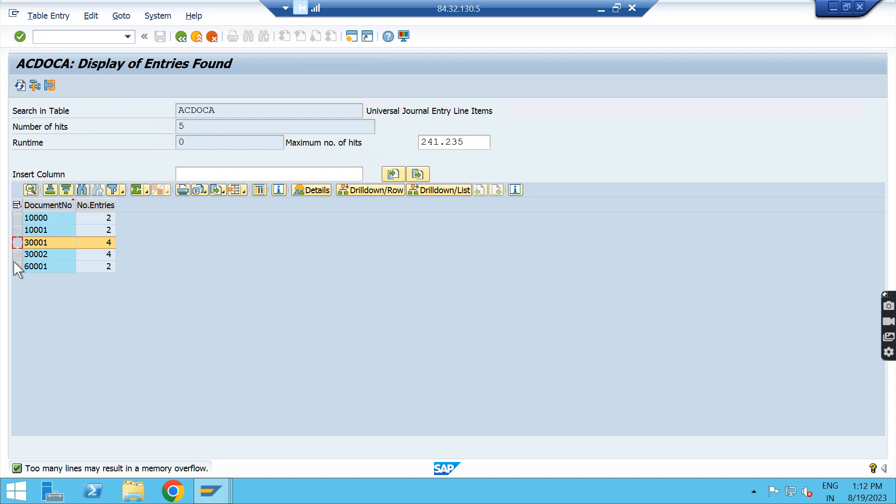
click(17, 266)
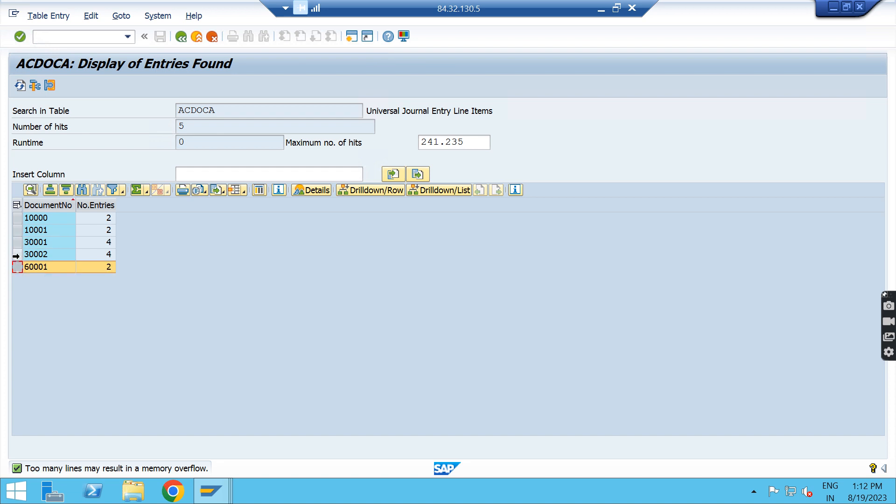
Step: Total the No.Entries column of the grouped list and return to the selection criteria
click(94, 205)
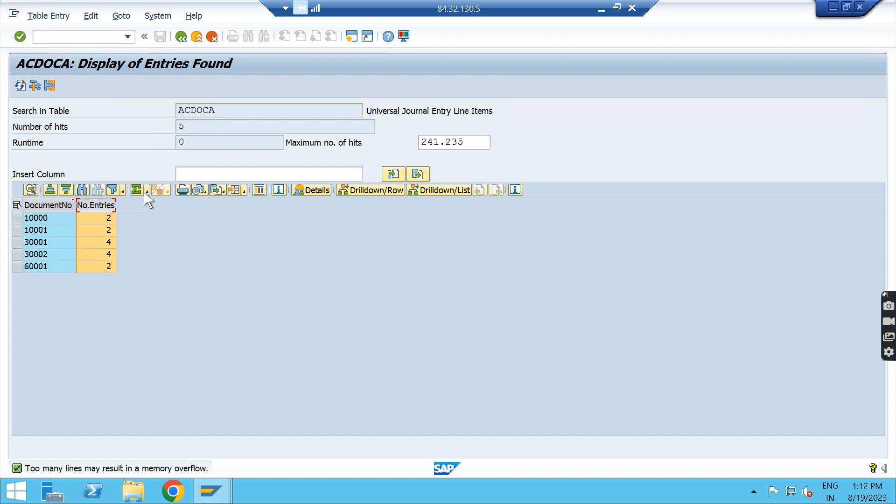
click(136, 190)
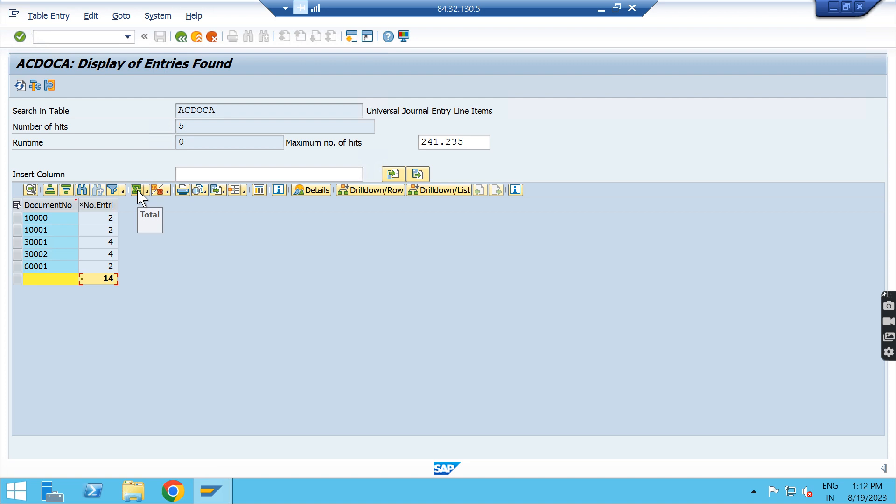
click(181, 37)
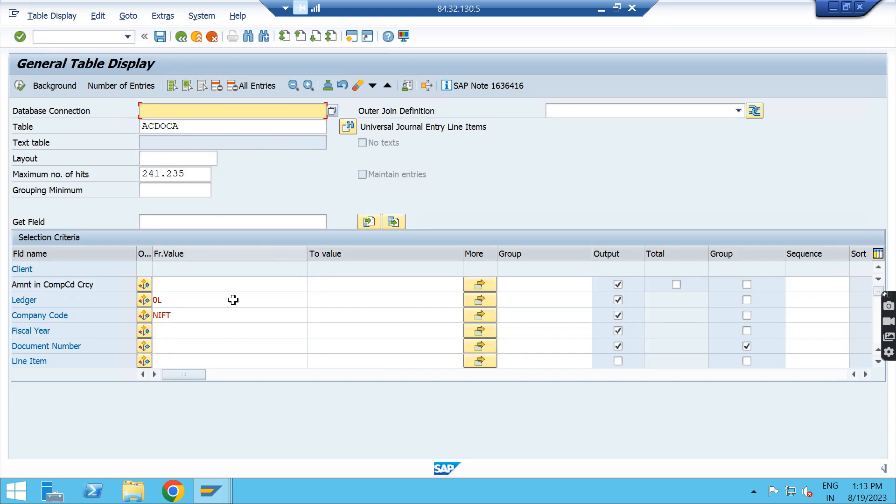
Step: Find the Account Number field in the selection criteria and include it in the output
scroll(240, 320, down, 3)
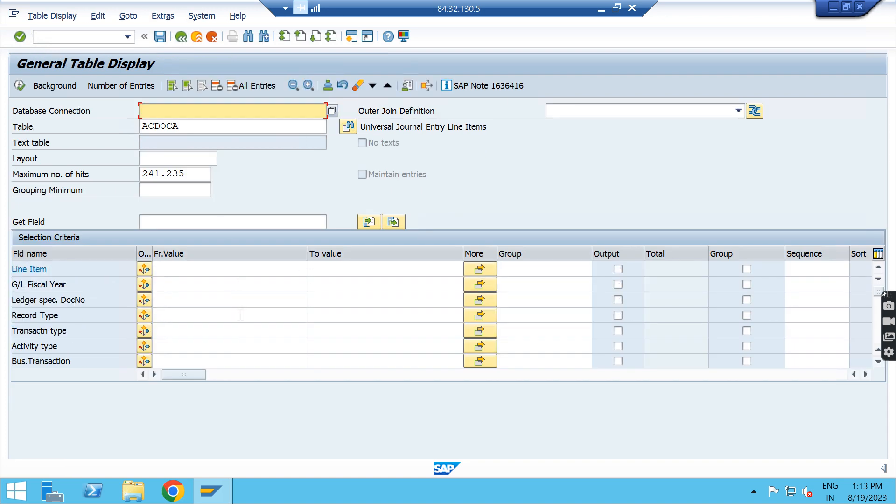
scroll(240, 315, up, 2)
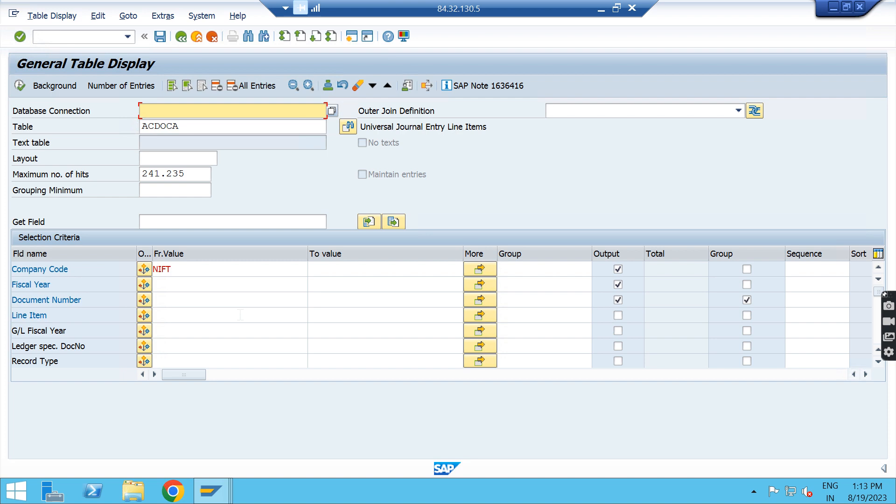
scroll(241, 316, up, 1)
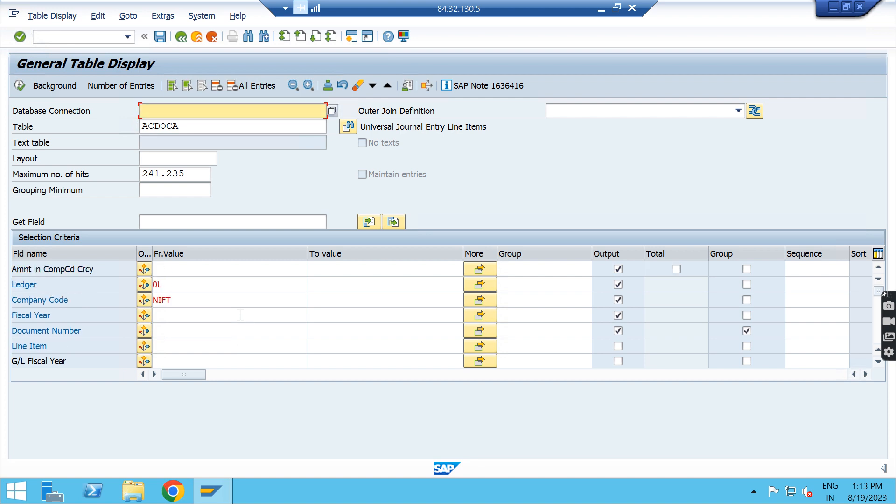
scroll(240, 318, down, 5)
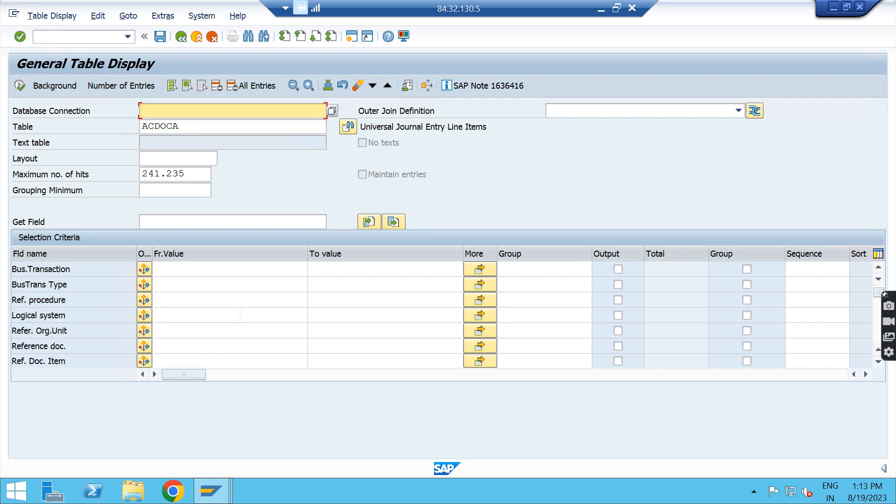
scroll(241, 315, down, 3)
key(ctrl+f)
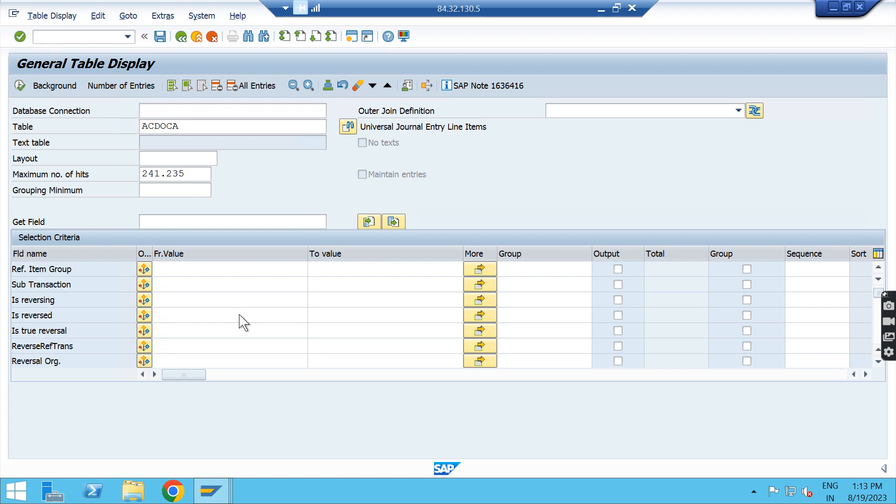
key(Return)
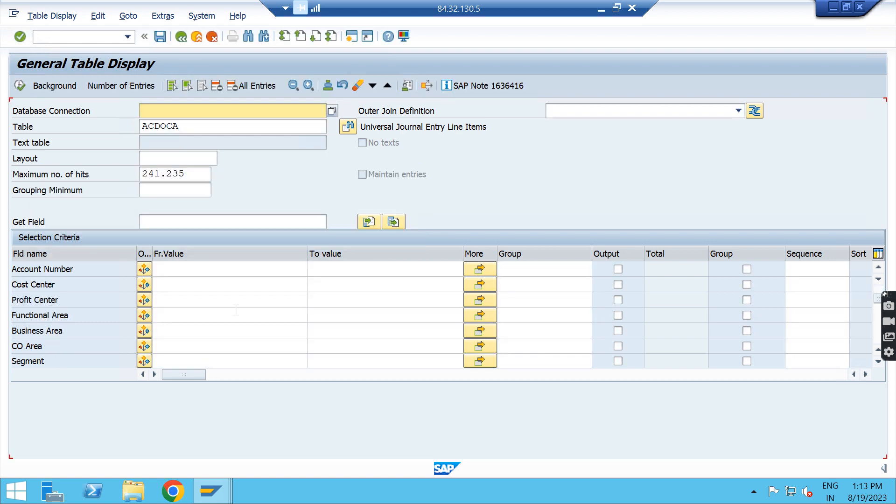
click(619, 269)
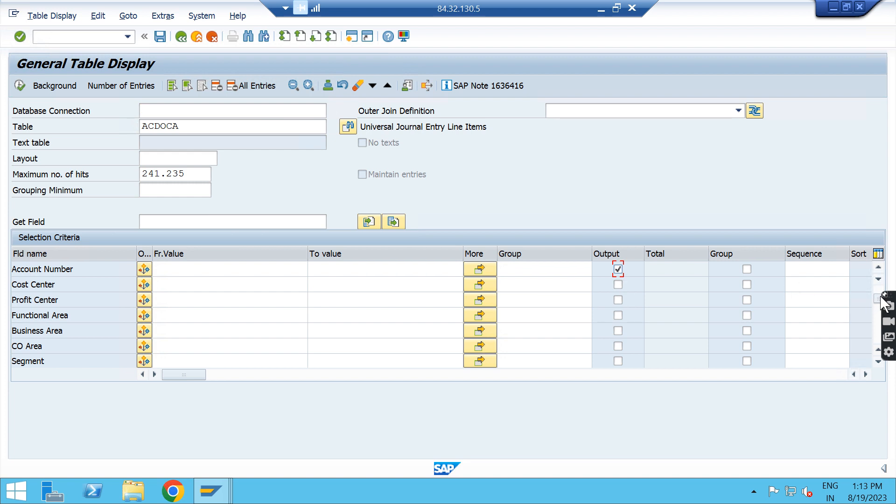
Step: Exclude Document Number from the output, display the grouped entries and return to the selection criteria
drag(879, 298, 880, 253)
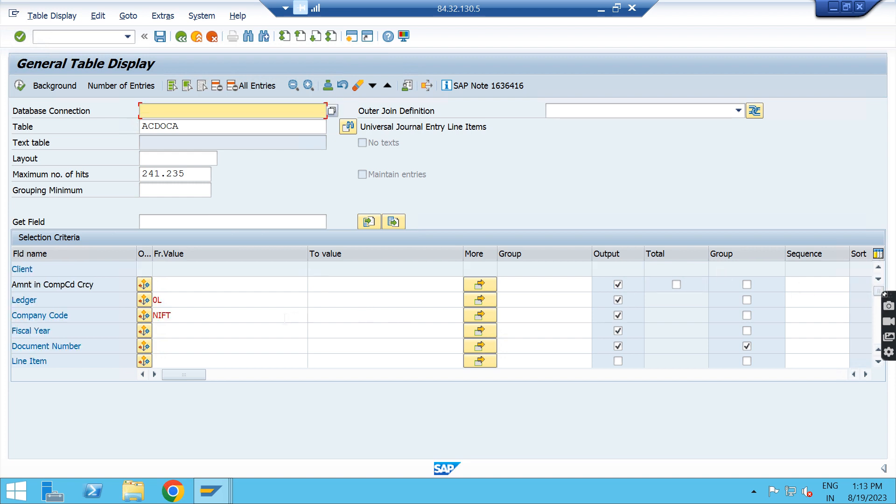
click(619, 346)
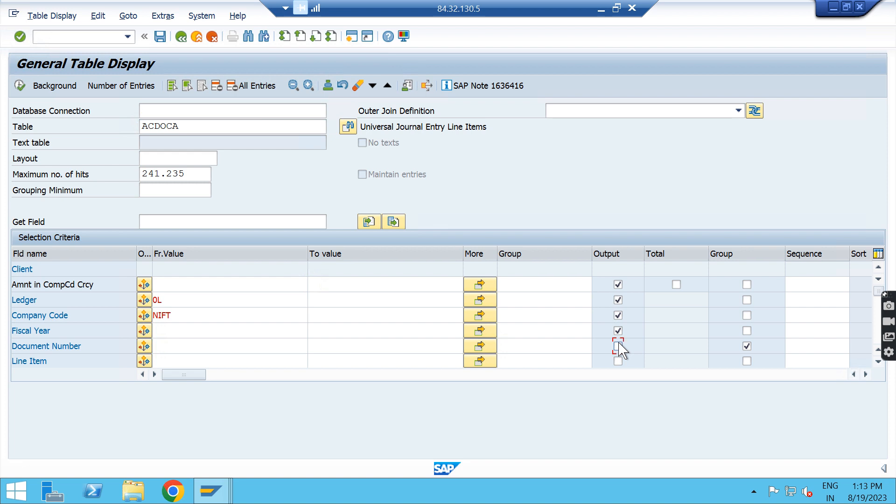
click(19, 85)
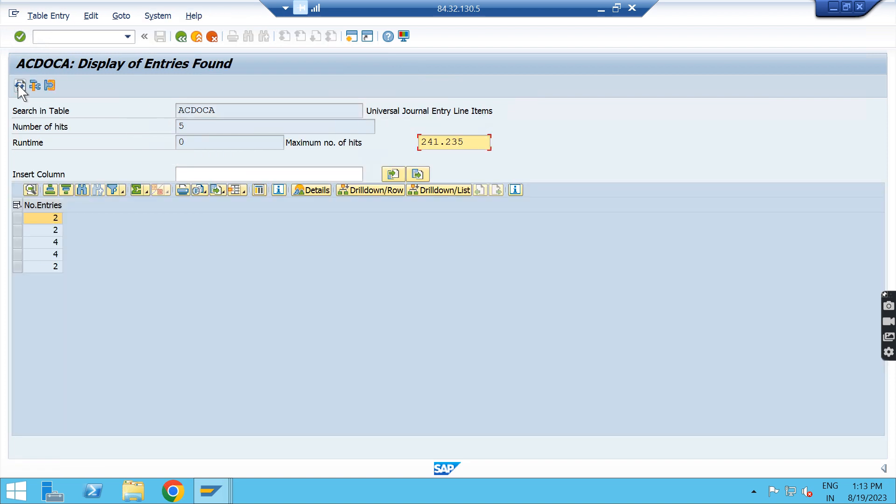
click(181, 37)
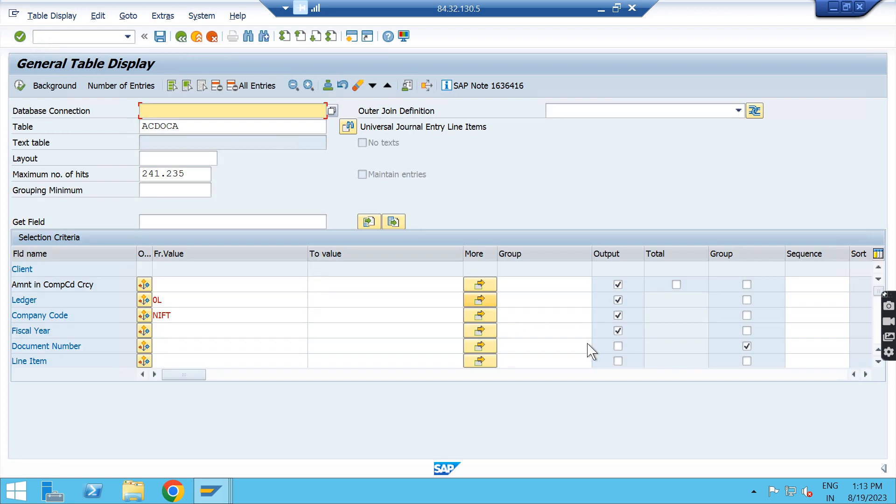
Step: Include Document Number in the output again, redisplay the grouped entries and go back to the selection criteria
click(618, 346)
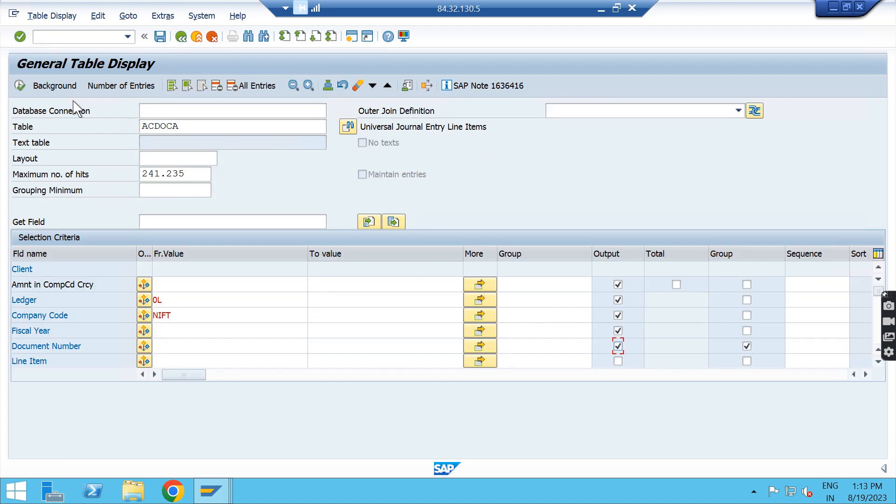
click(19, 85)
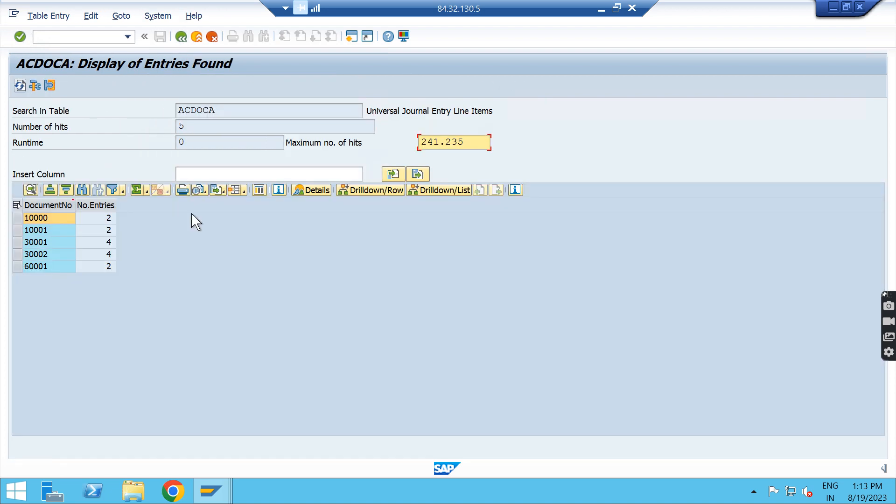
click(181, 37)
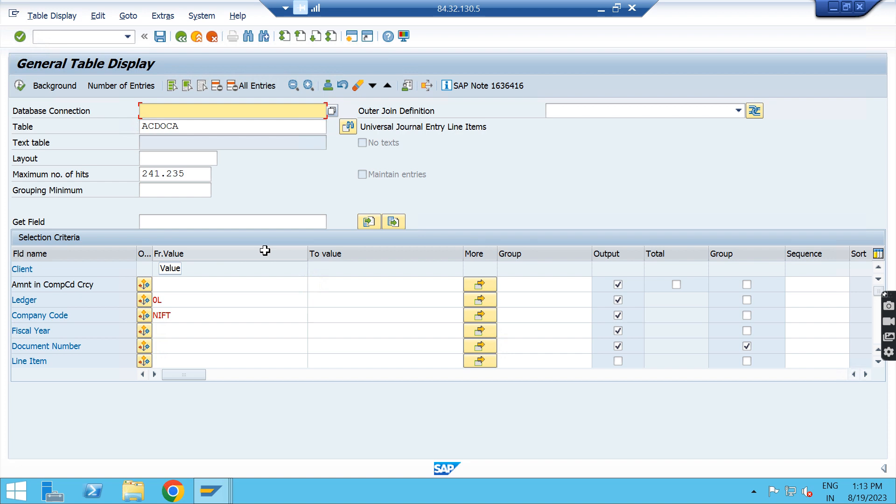
Step: In the SE16N session's ACDOCA list, total the Amount in Company Code Currency column and subtotal it by Document Number
click(211, 491)
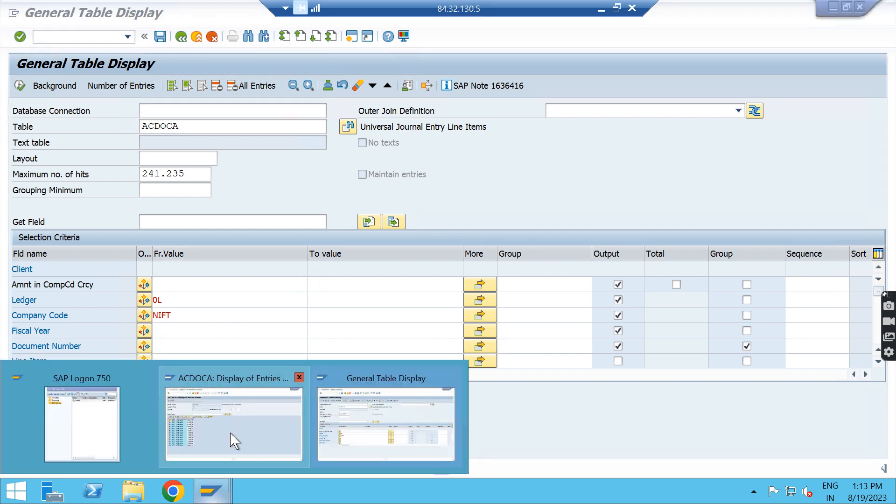
click(234, 442)
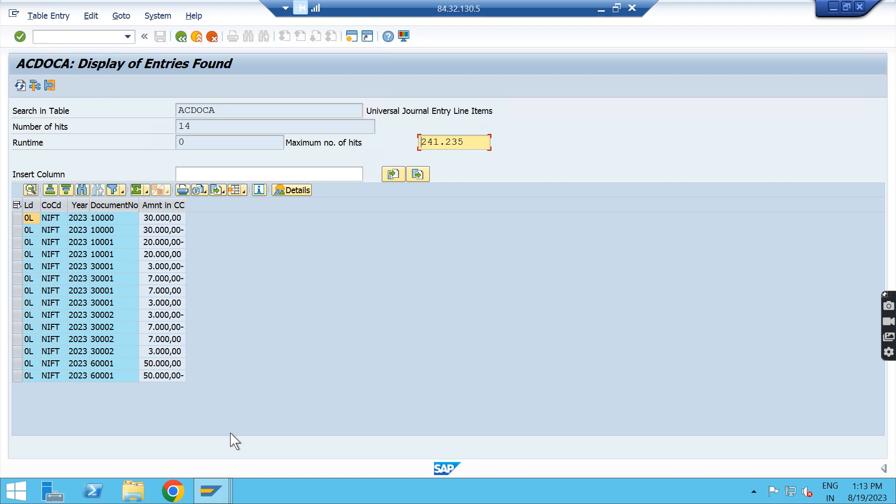
click(161, 205)
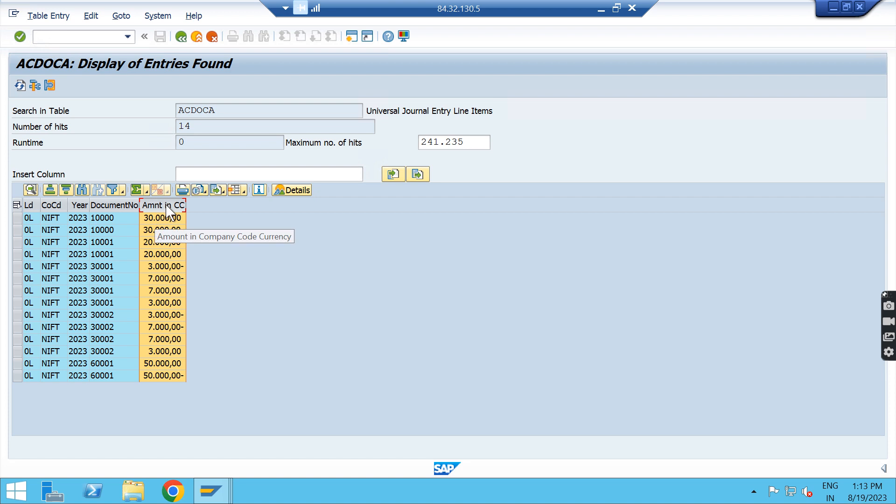
click(136, 190)
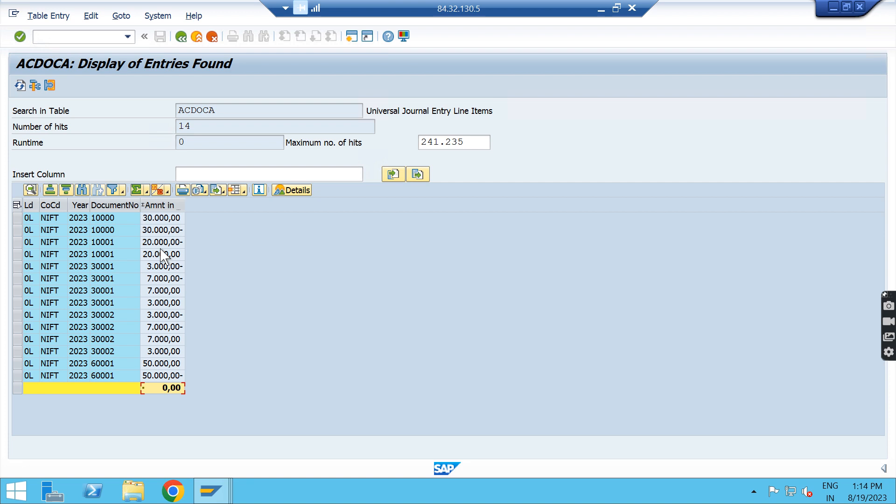
click(112, 204)
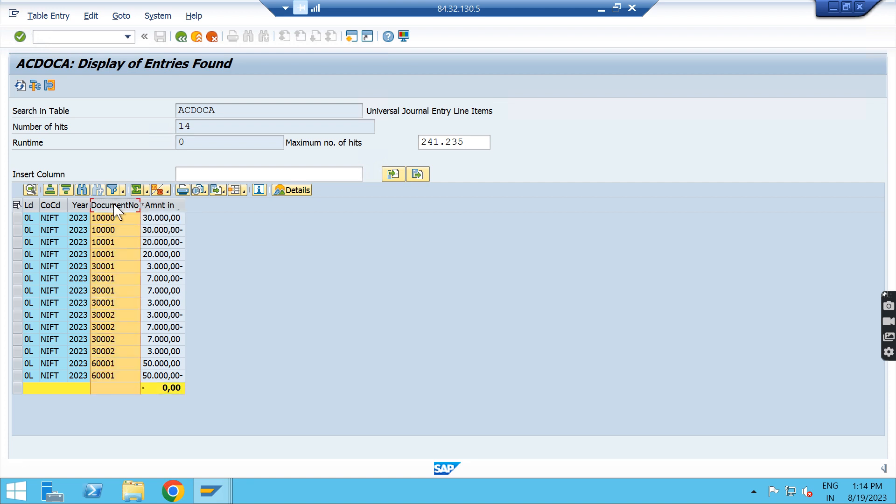
click(159, 191)
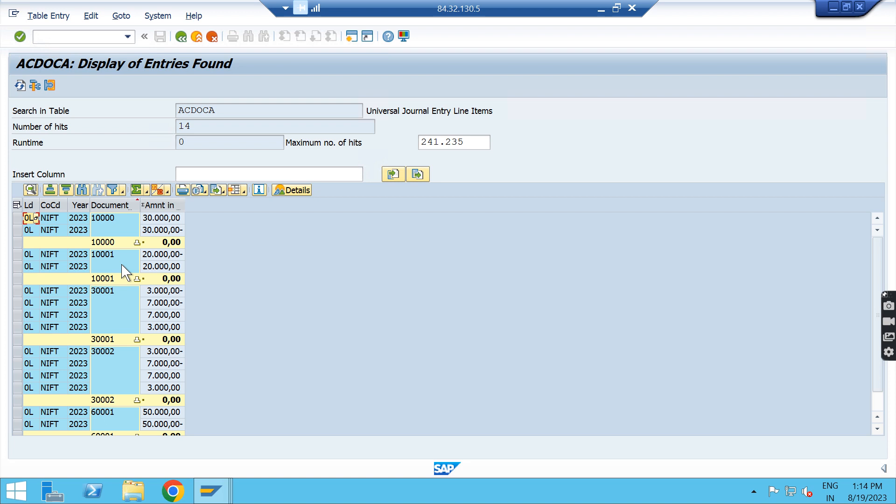
Step: Find the Debit/Credit ind column with the search term "deb" and add it to the list layout's displayed columns
click(244, 191)
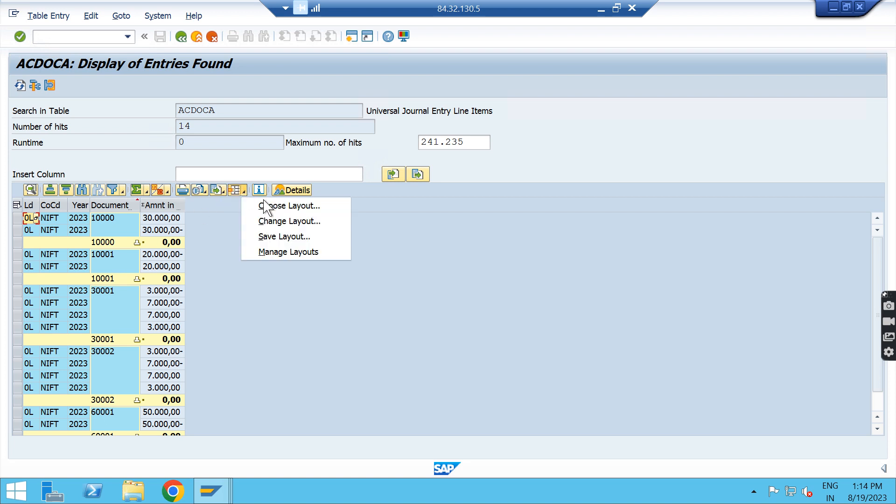
click(302, 223)
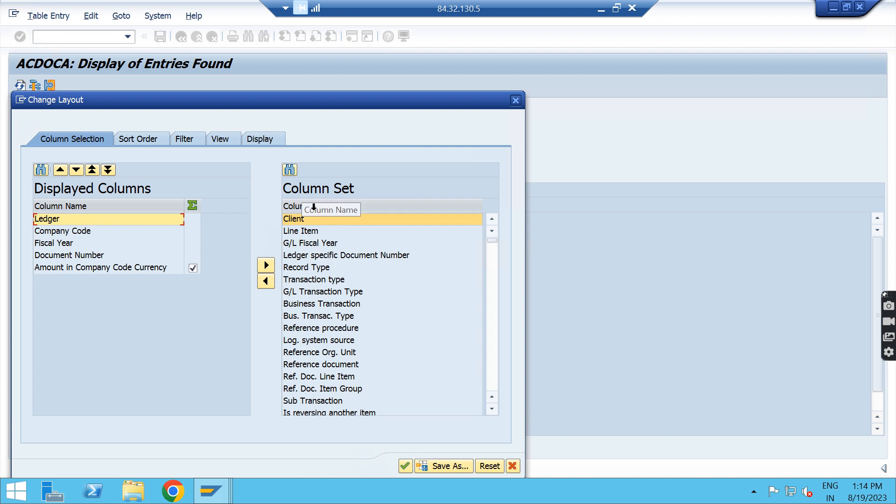
click(290, 170)
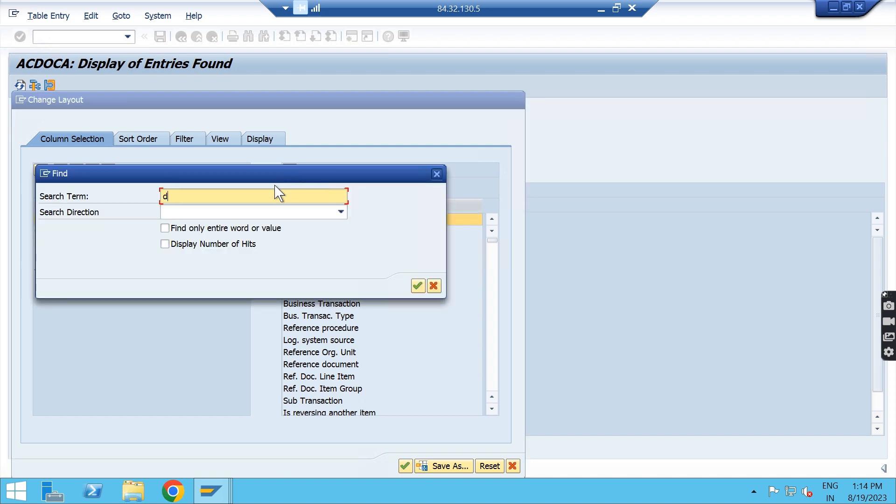
key(Return)
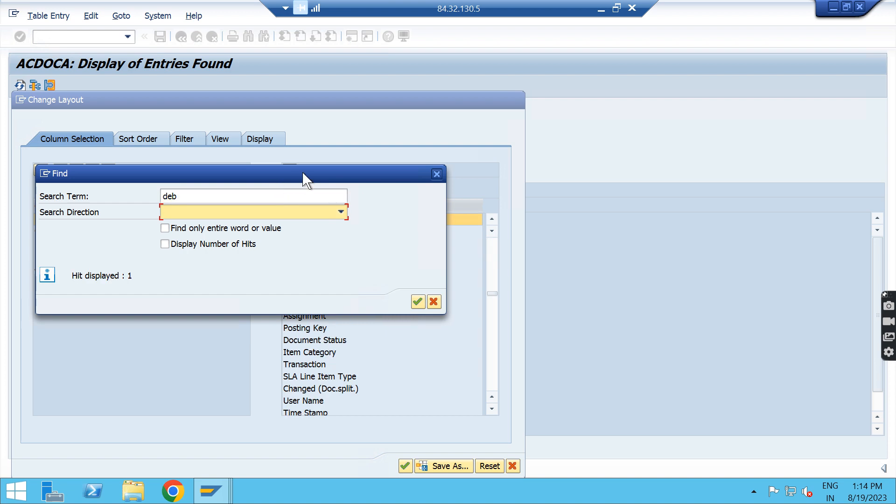
drag(298, 175, 600, 281)
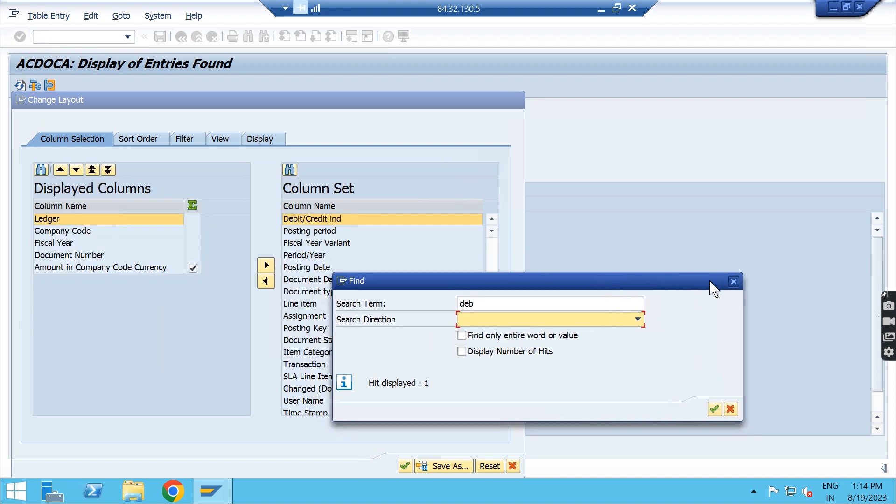
click(734, 281)
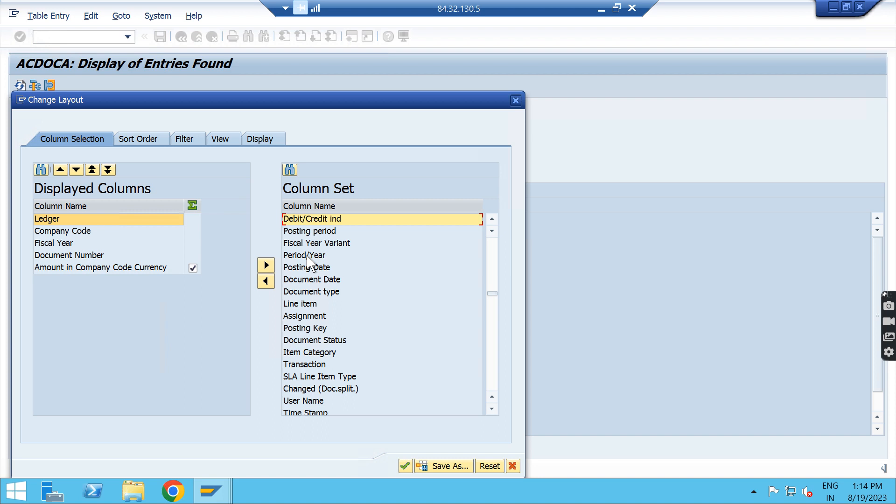
click(266, 281)
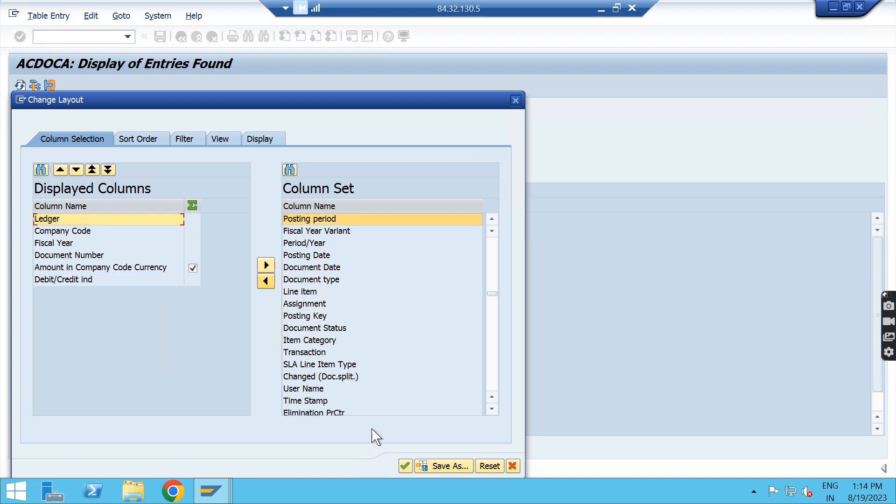
click(405, 467)
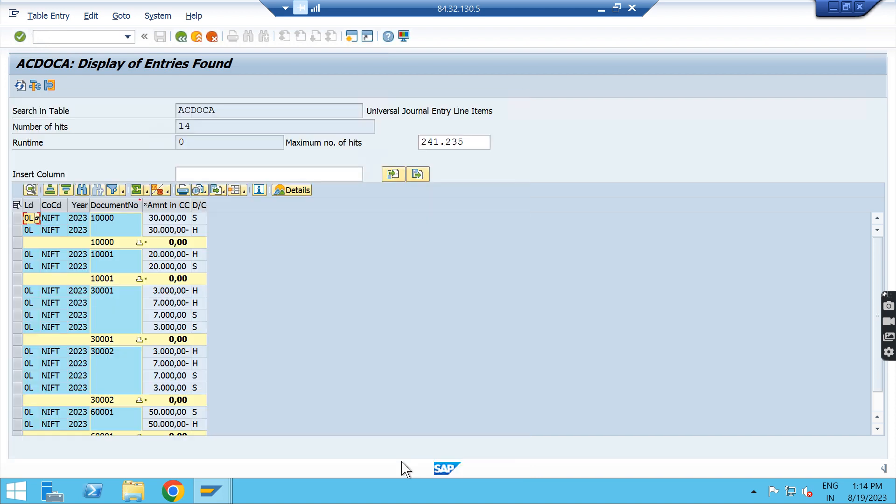
Step: Look up the possible values of the Debit/Credit indicator from the list's first entry and close the value list
click(200, 218)
click(204, 218)
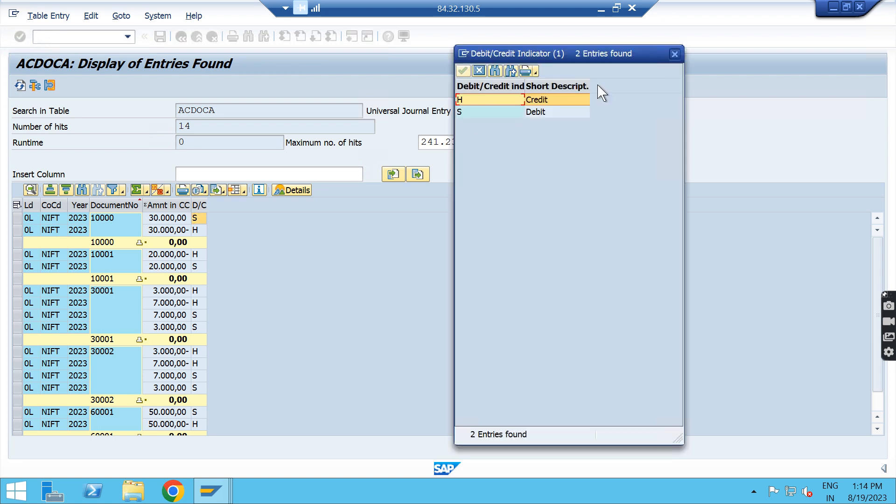
click(675, 54)
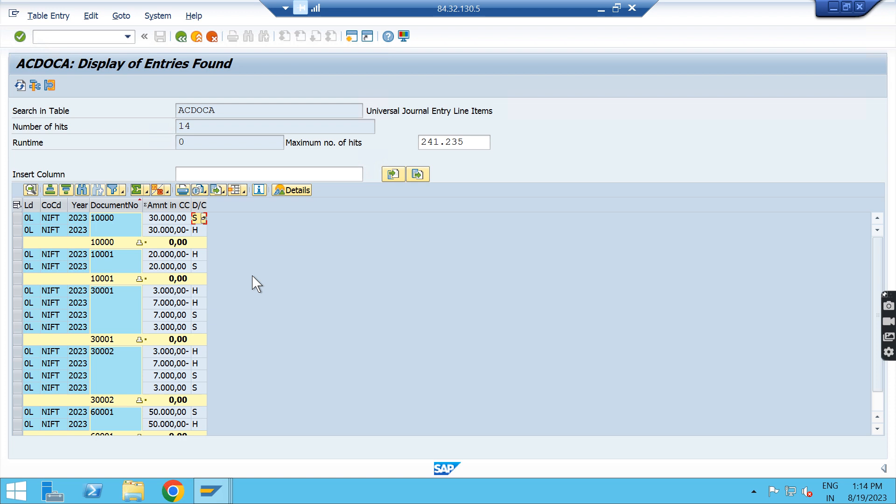
Step: Subtotal the list by the Debit/Credit indicator, widen the amount column to read the totals, and return to the selection criteria
click(199, 205)
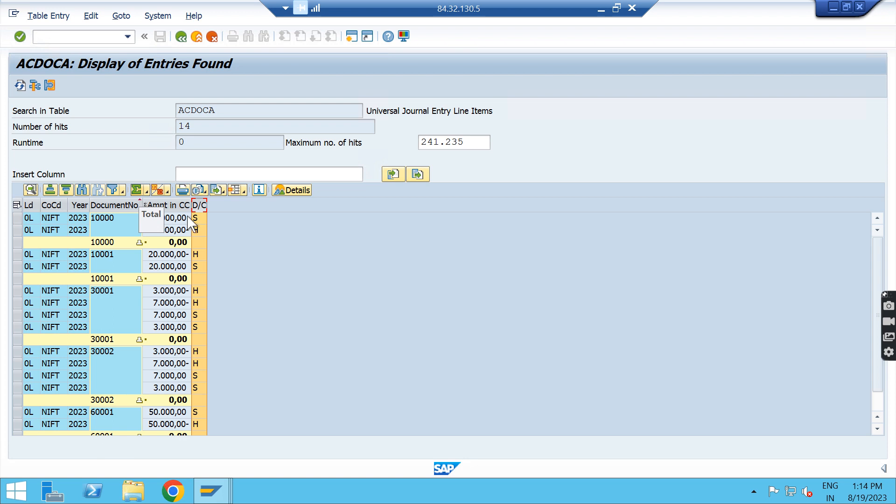
click(158, 190)
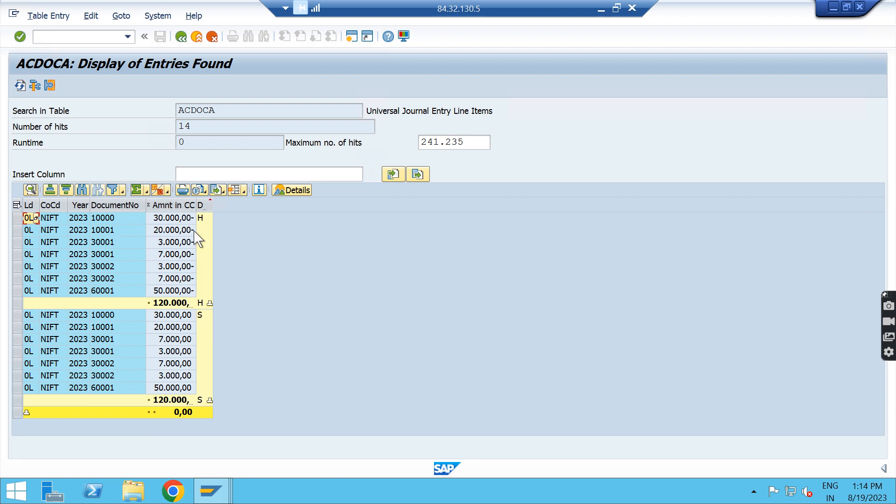
drag(197, 208, 245, 208)
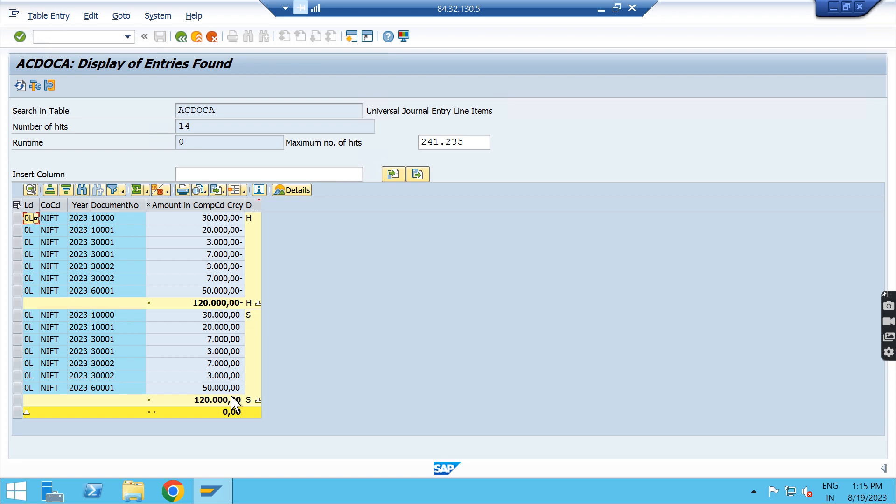
click(233, 415)
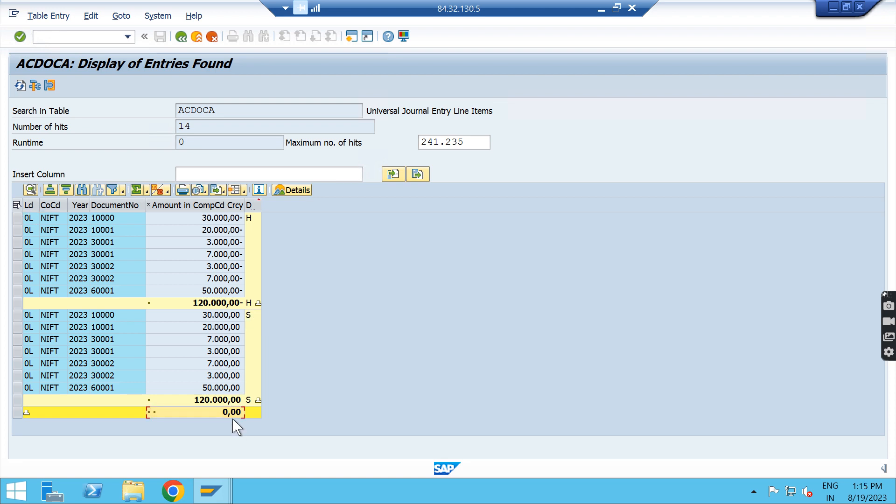
click(181, 37)
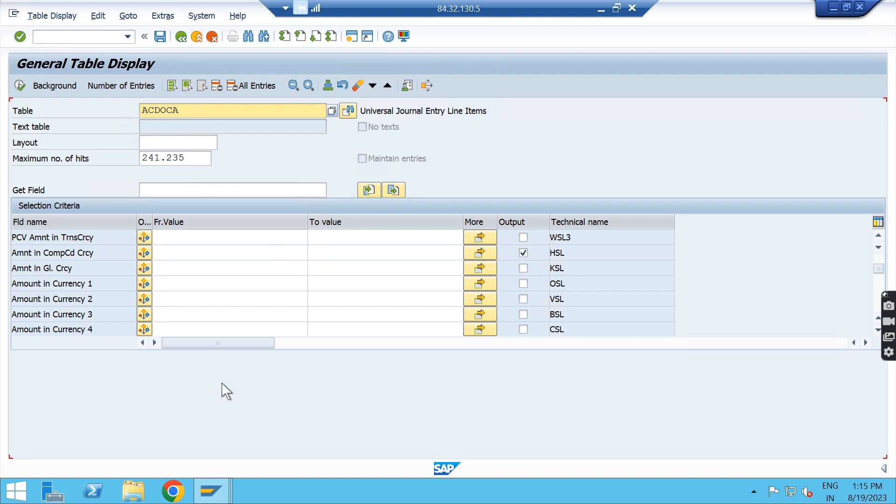
mouse_move(213, 497)
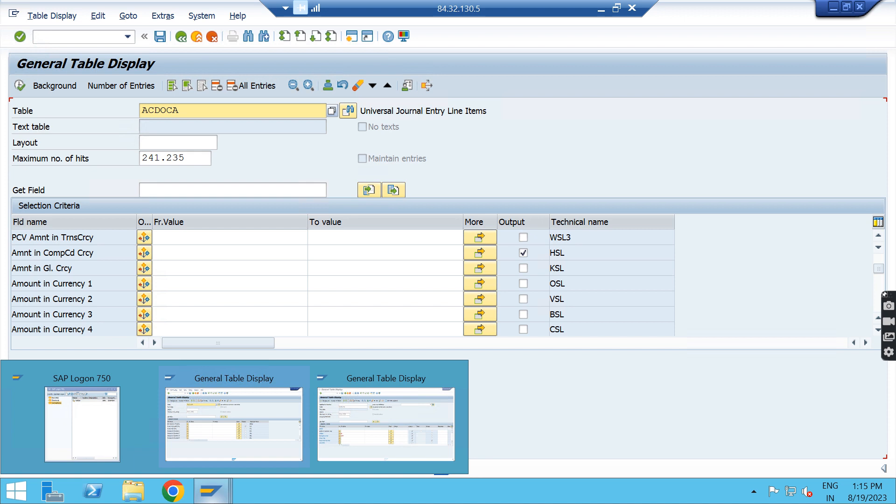
click(601, 7)
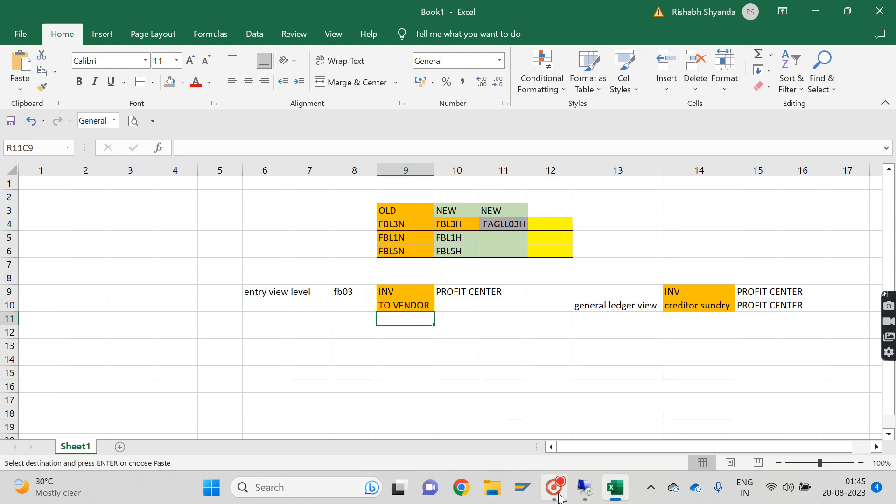
click(560, 496)
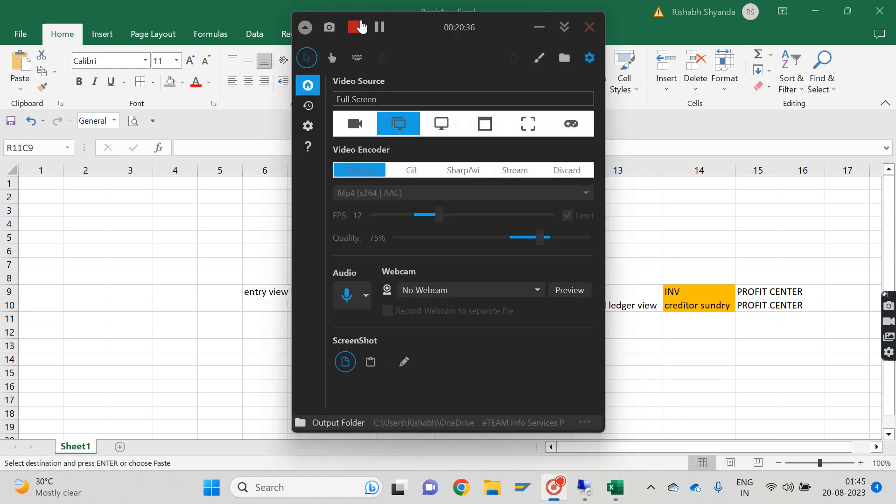